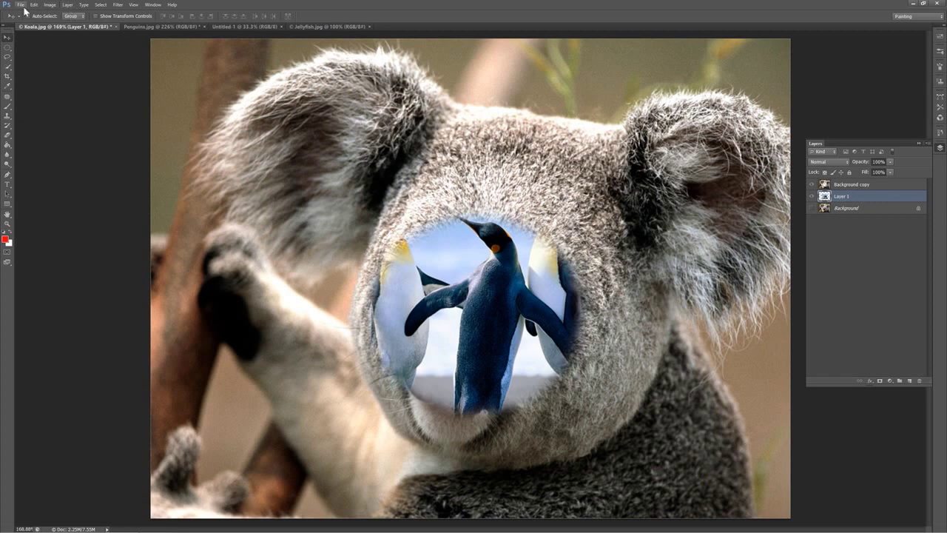
Step: Move the penguin image on Layer 1 slightly down inside the opening in the koala's face
{"action": "left_click", "coordinate": [33, 4]}
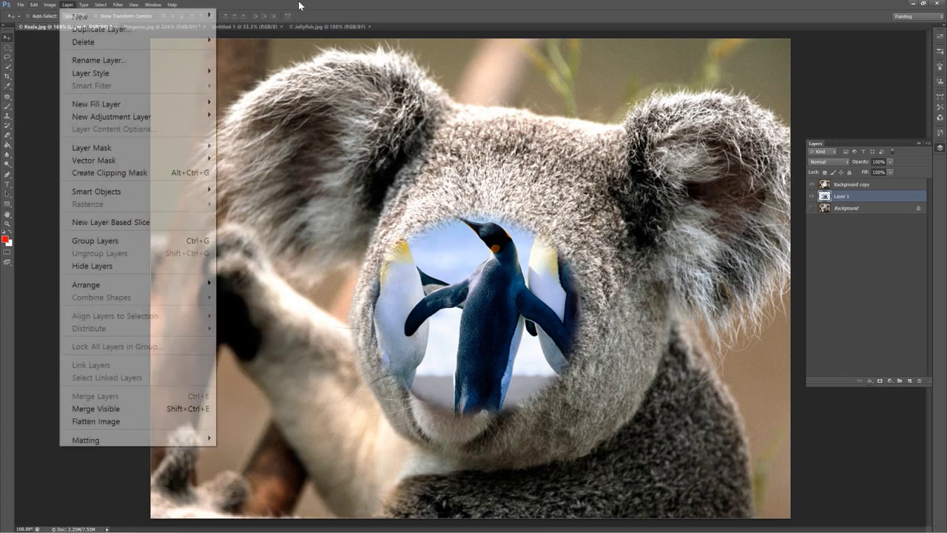
{"action": "left_click", "coordinate": [892, 93]}
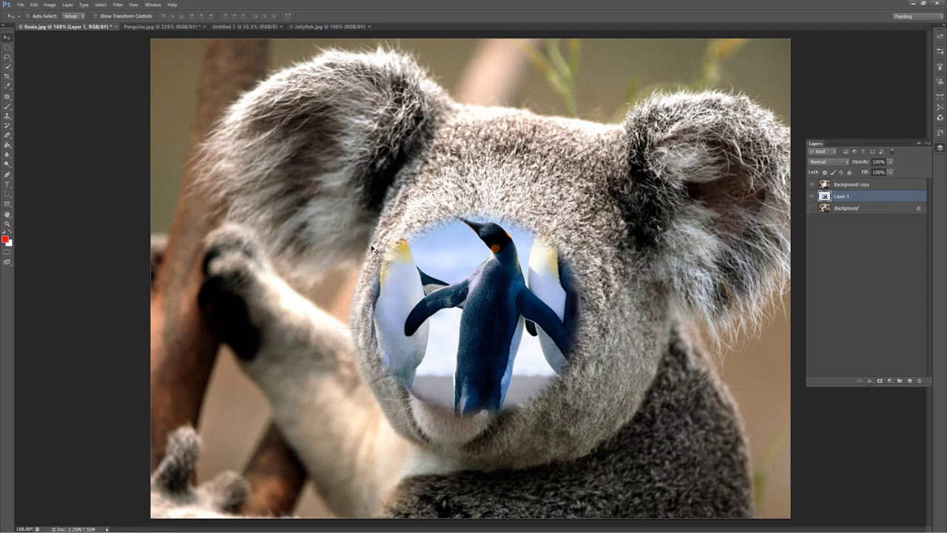
{"action": "left_click_drag", "start_coordinate": [475, 311], "coordinate": [481, 336]}
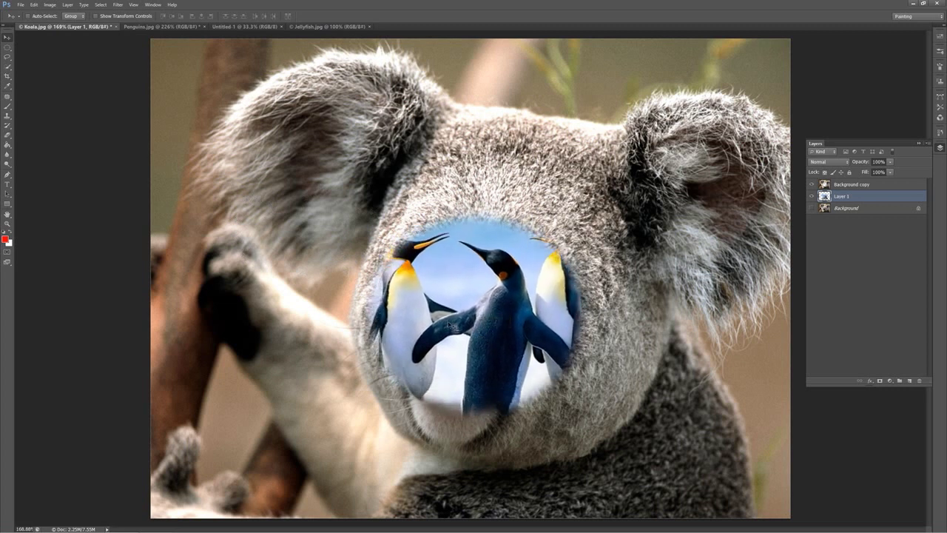
Step: Deselect all layers in the Koala document
{"action": "left_click", "coordinate": [8, 48]}
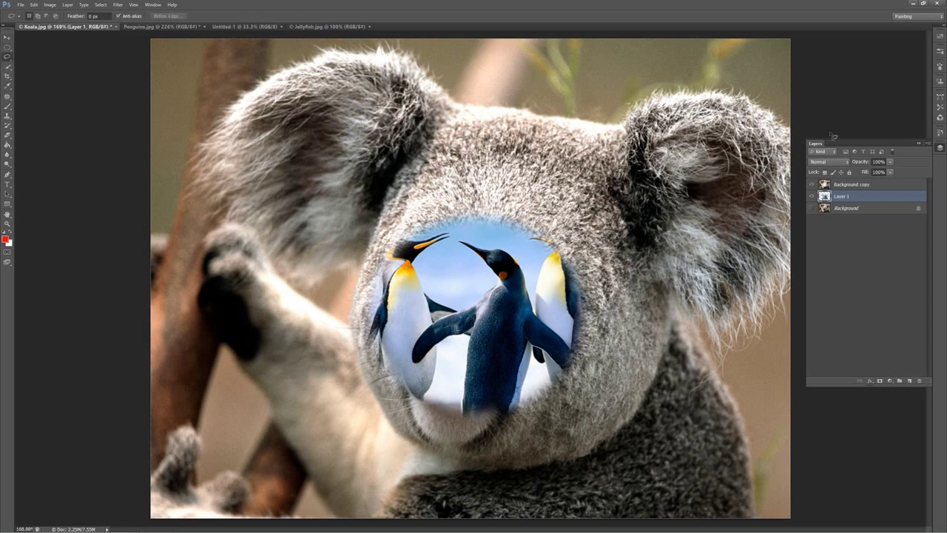
{"action": "left_click", "coordinate": [34, 5]}
{"action": "mouse_move", "coordinate": [49, 5]}
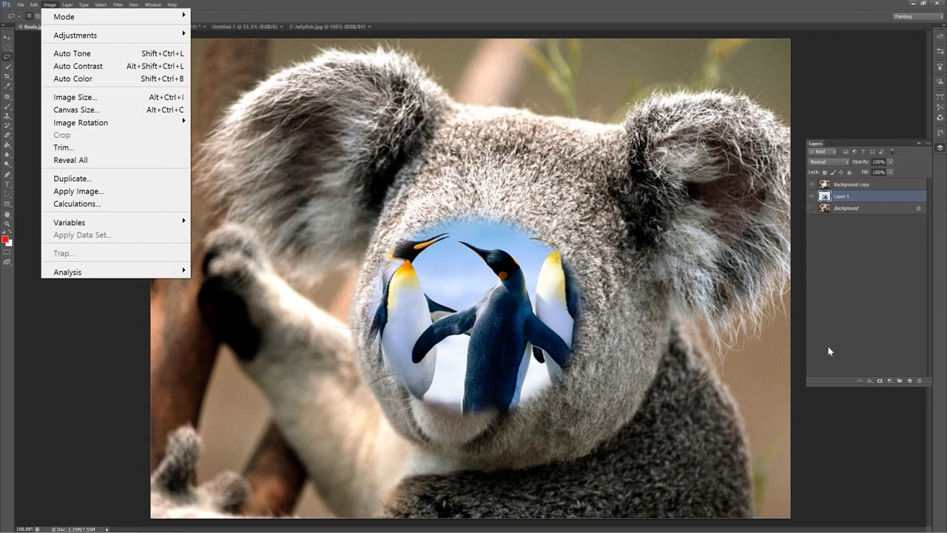
{"action": "left_click", "coordinate": [856, 315]}
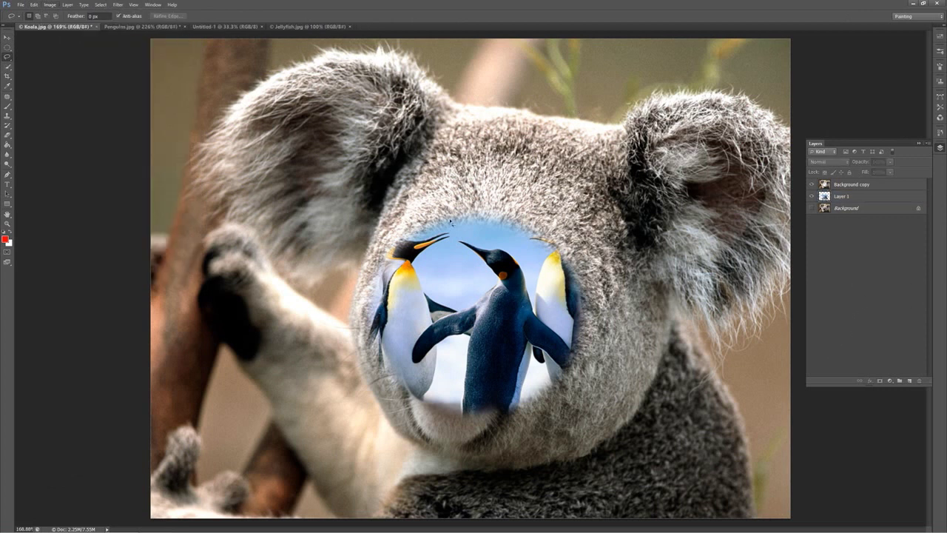
Step: Try to reposition the penguin image with the Move tool while no layer is selected
{"action": "key", "text": "v"}
{"action": "left_click", "coordinate": [483, 327]}
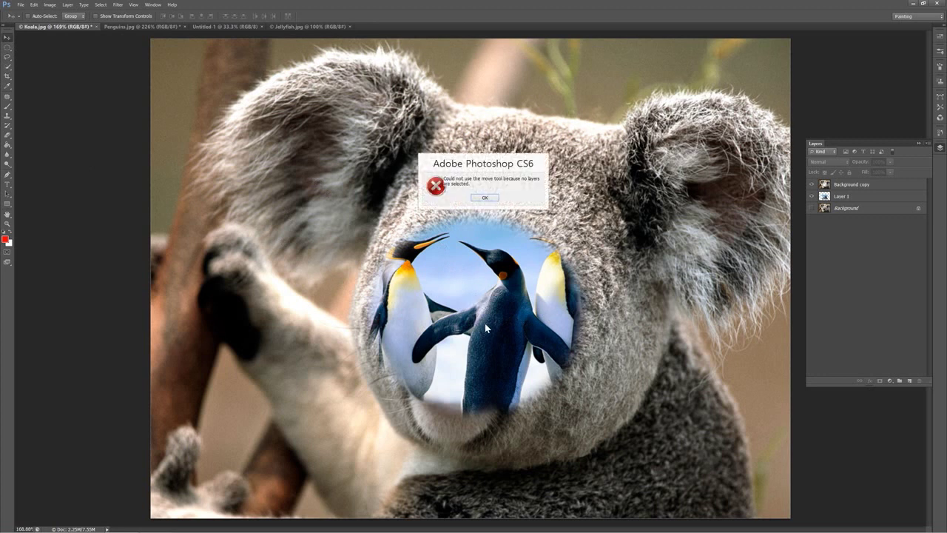
{"action": "left_click", "coordinate": [484, 198]}
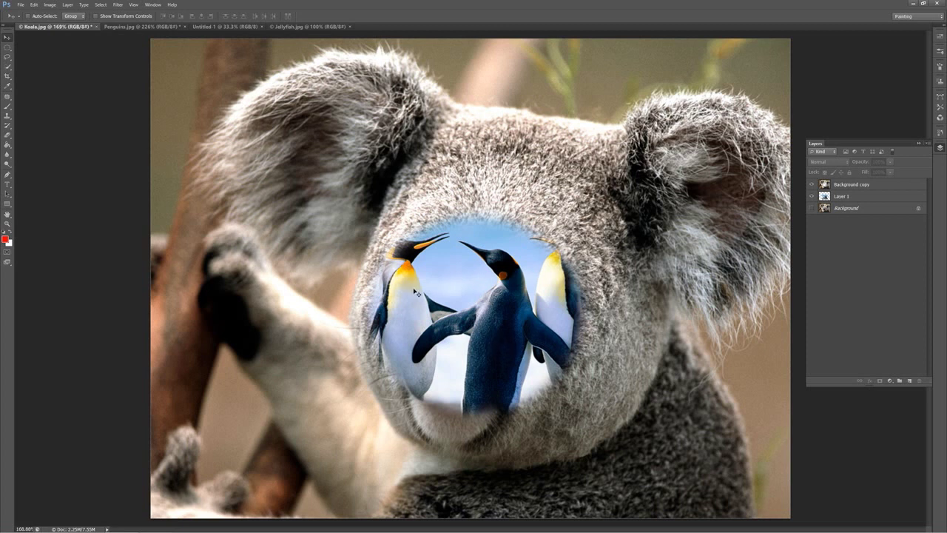
{"action": "left_click", "coordinate": [488, 327]}
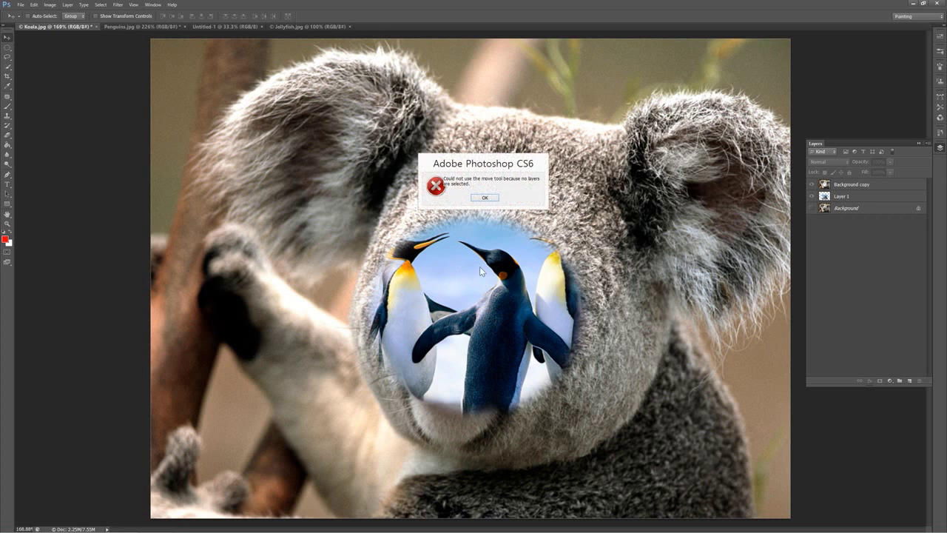
{"action": "left_click", "coordinate": [488, 199]}
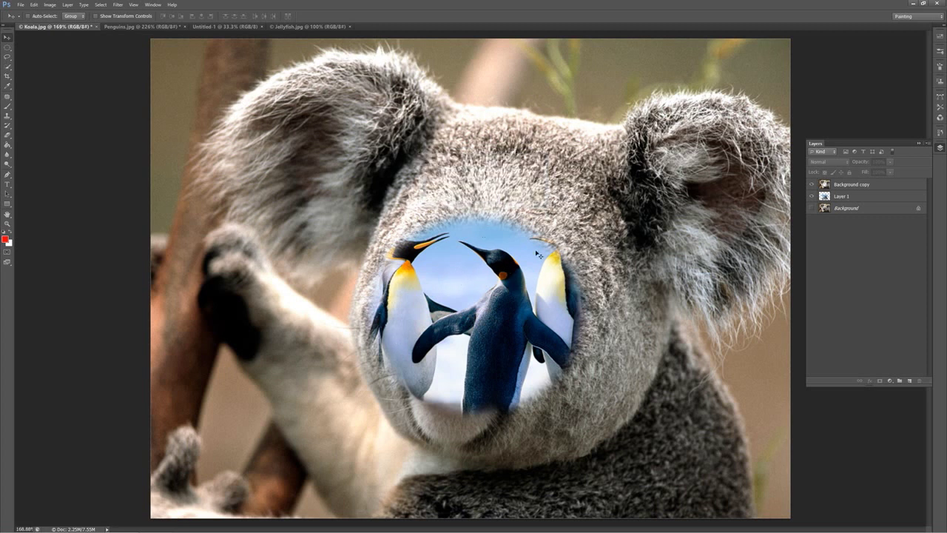
Step: Switch to the Lasso tool, return to the Move tool and retry moving the penguins without a selected layer
{"action": "left_click", "coordinate": [9, 58]}
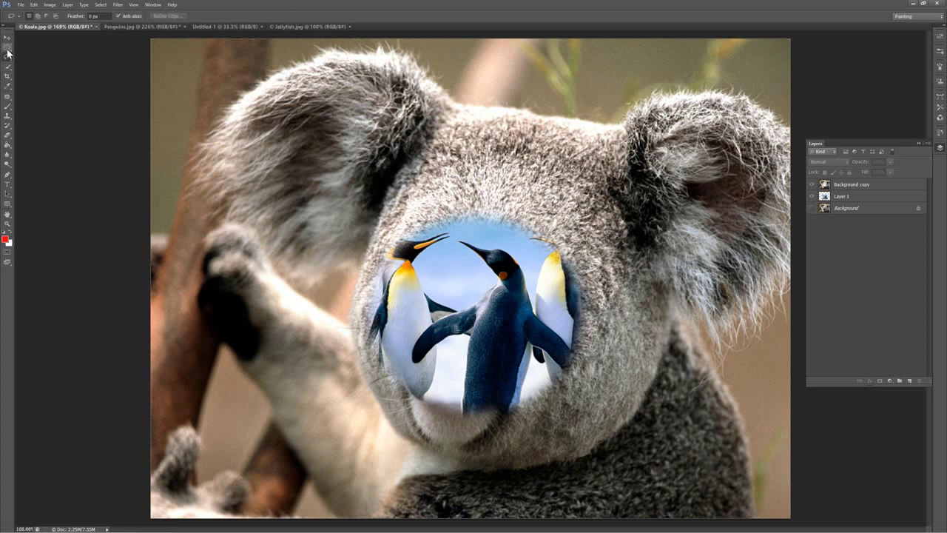
{"action": "left_click", "coordinate": [8, 58]}
{"action": "left_click", "coordinate": [6, 59]}
{"action": "left_click", "coordinate": [7, 59]}
{"action": "left_click", "coordinate": [9, 38]}
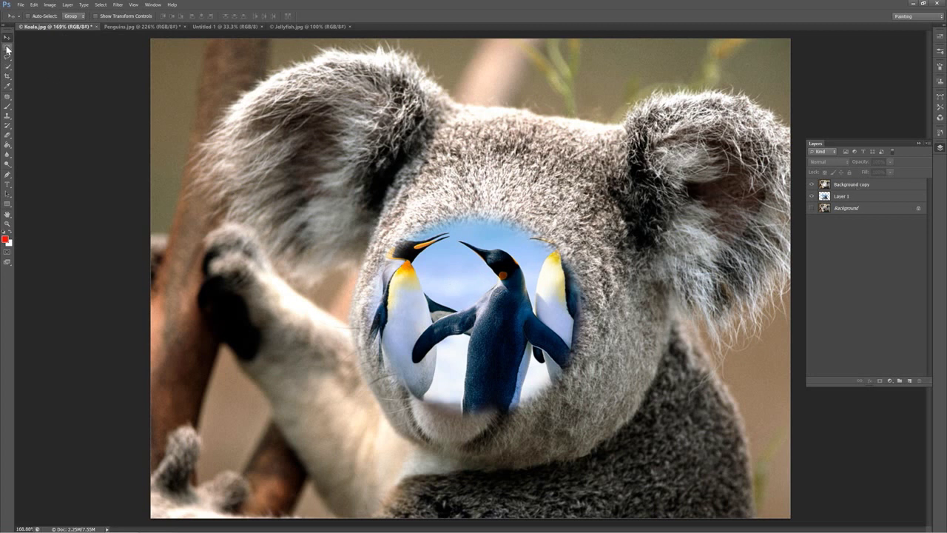
{"action": "left_click", "coordinate": [510, 290]}
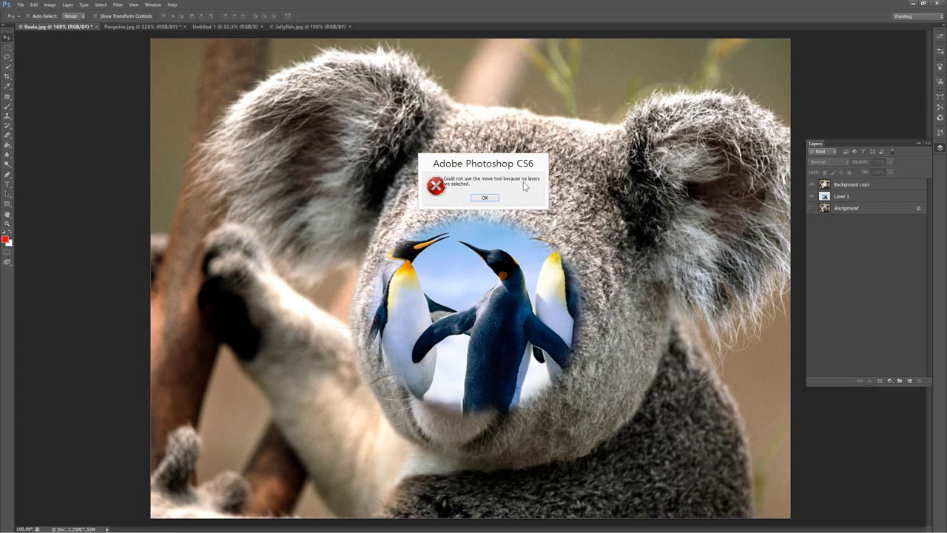
{"action": "left_click", "coordinate": [485, 199]}
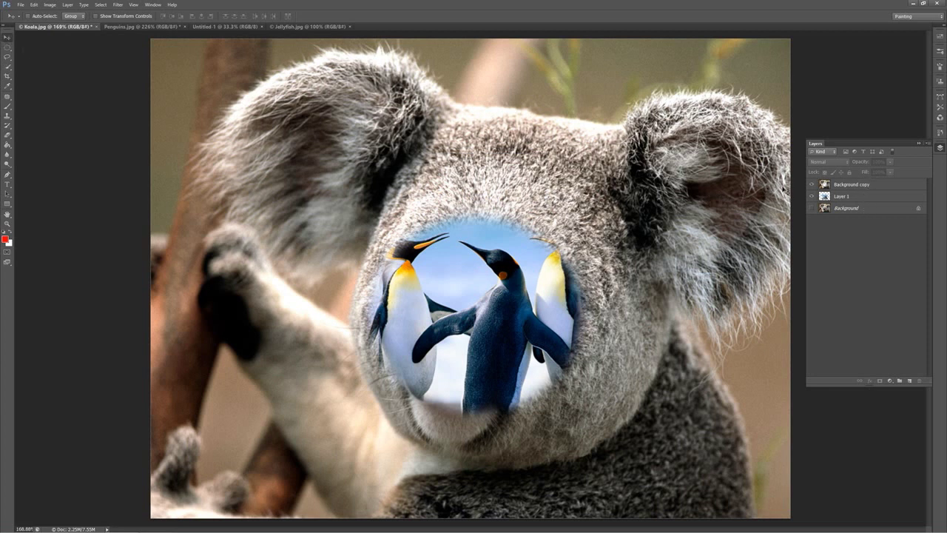
Step: Select Layer 1 and move it up and sideways so two penguins fill the koala's face opening
{"action": "left_click", "coordinate": [855, 198]}
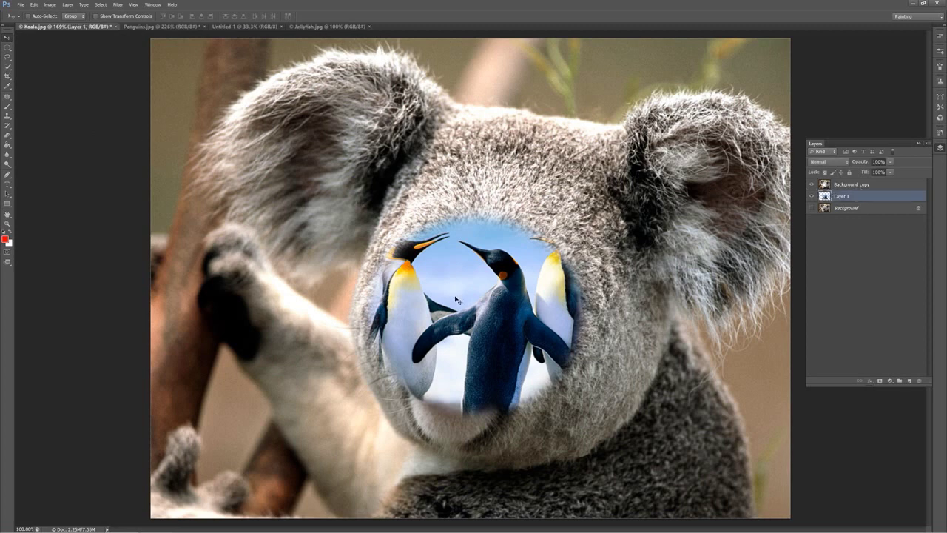
{"action": "left_click_drag", "start_coordinate": [457, 299], "coordinate": [467, 265]}
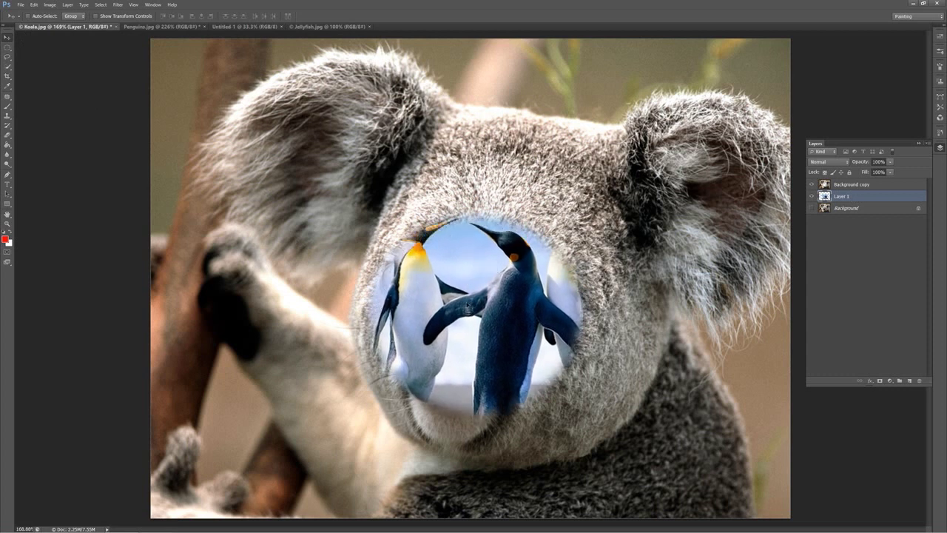
{"action": "mouse_move", "coordinate": [525, 290]}
{"action": "left_mouse_down"}
{"action": "mouse_move", "coordinate": [501, 281]}
{"action": "mouse_move", "coordinate": [538, 292]}
{"action": "left_mouse_up"}
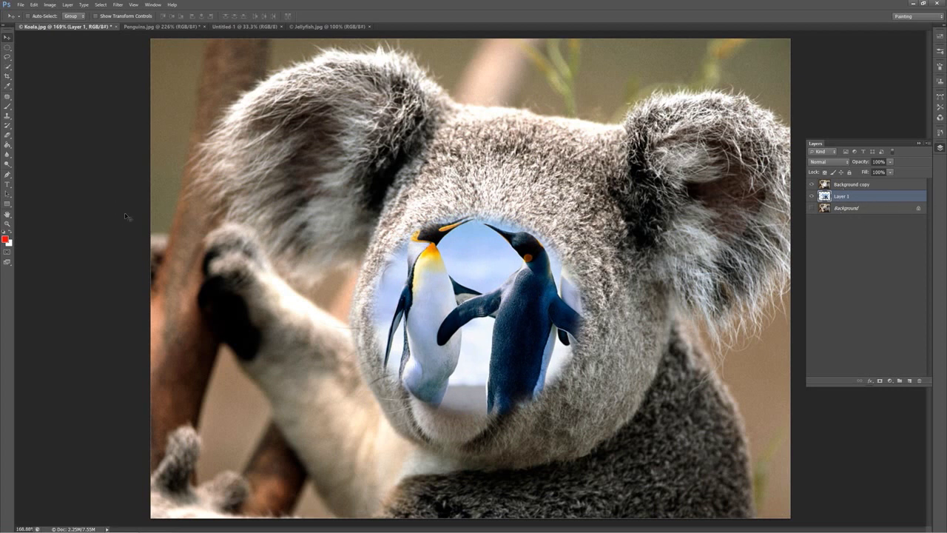
Step: Switch to the Elliptical Marquee tool
{"action": "left_click", "coordinate": [8, 51]}
{"action": "left_click", "coordinate": [8, 51]}
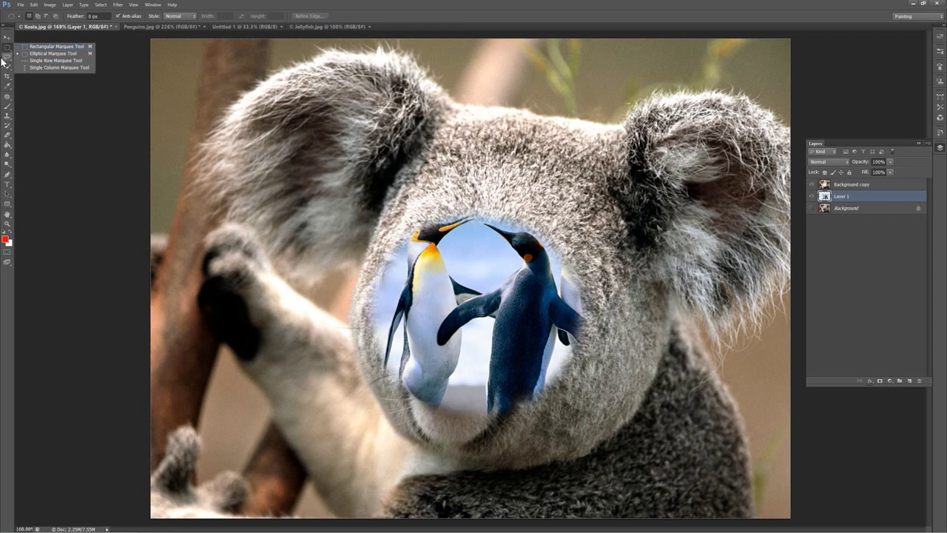
{"action": "left_click", "coordinate": [6, 58]}
{"action": "left_click", "coordinate": [8, 48]}
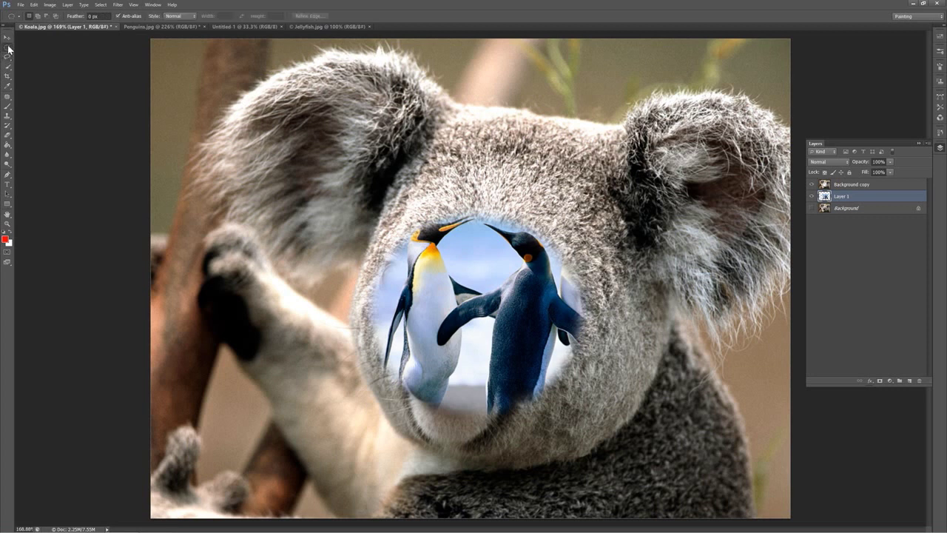
Step: Duplicate the Background layer, place the copy at the top of the layer stack and make it the only visible layer
{"action": "left_click", "coordinate": [848, 210]}
{"action": "left_click_drag", "start_coordinate": [854, 212], "coordinate": [912, 380]}
{"action": "left_click_drag", "start_coordinate": [862, 210], "coordinate": [856, 185]}
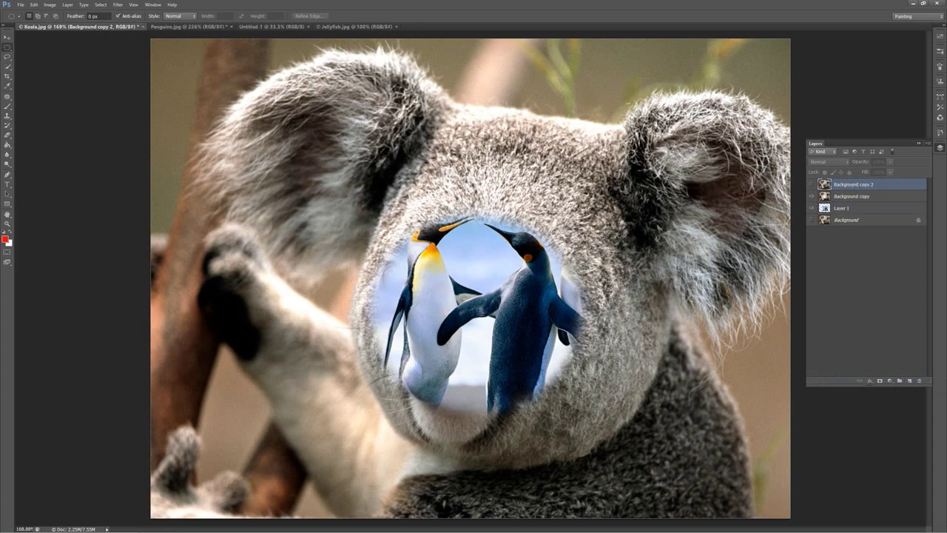
{"action": "left_click", "coordinate": [812, 209]}
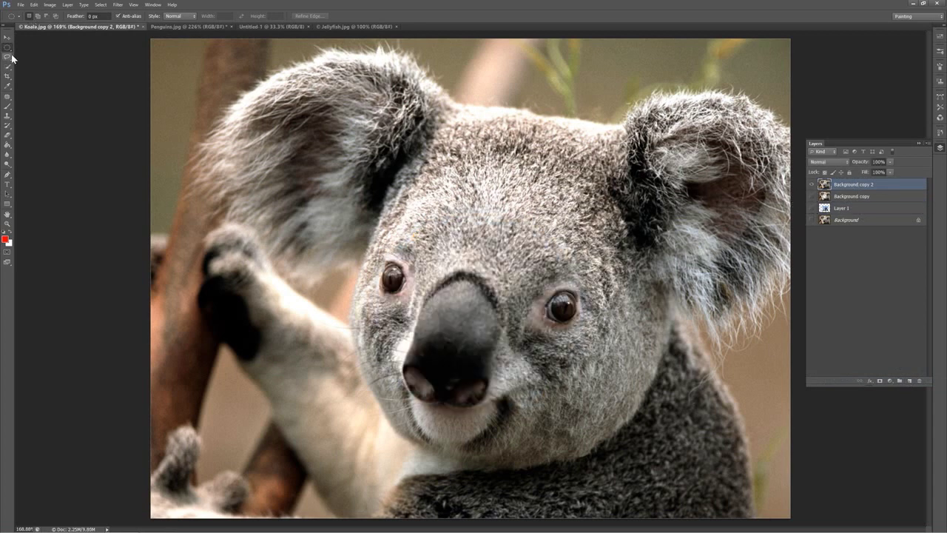
Step: Select an ellipse over the koala's forehead, extend it with freehand Lasso areas towards the ear, and clear the selection
{"action": "left_click_drag", "start_coordinate": [391, 145], "coordinate": [665, 362]}
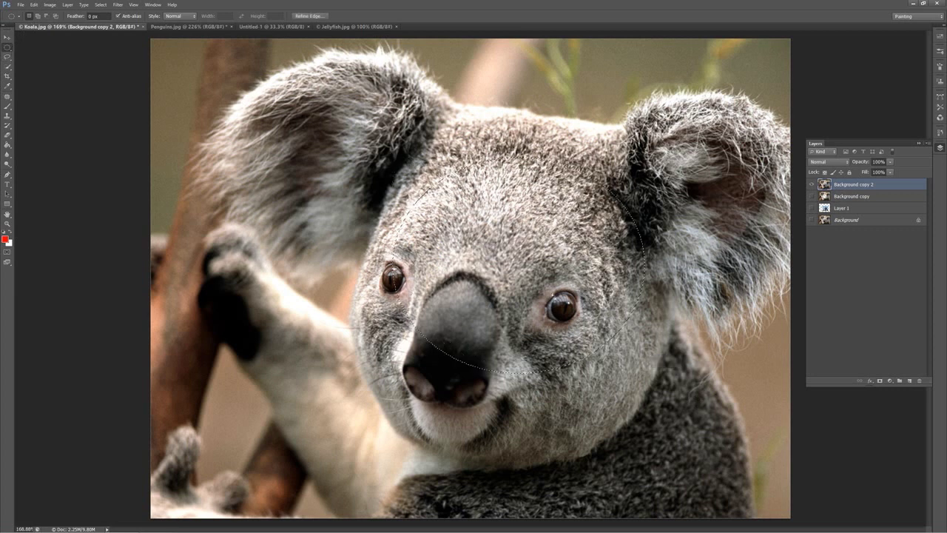
{"action": "left_click", "coordinate": [8, 56]}
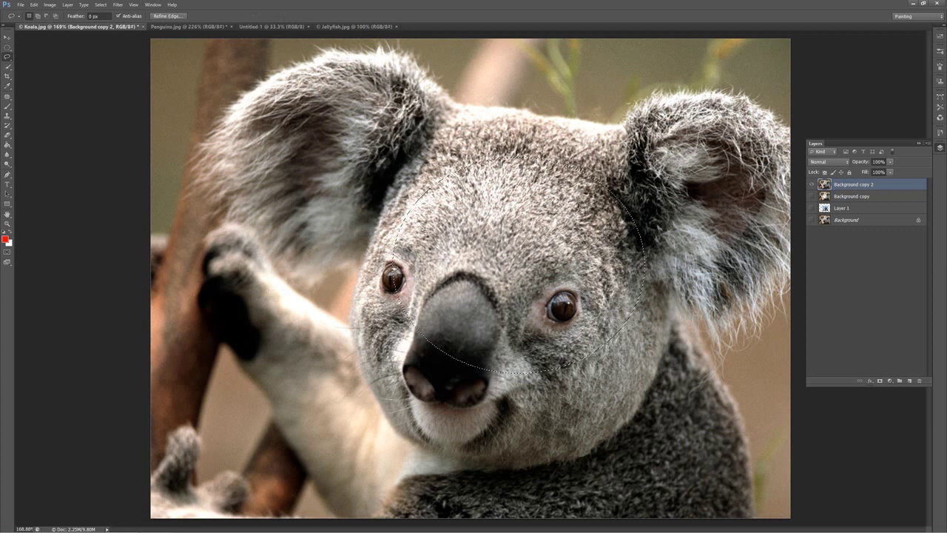
{"action": "mouse_move", "coordinate": [414, 214]}
{"action": "left_mouse_down"}
{"action": "mouse_move", "coordinate": [370, 207]}
{"action": "mouse_move", "coordinate": [347, 290]}
{"action": "mouse_move", "coordinate": [392, 291]}
{"action": "left_mouse_up"}
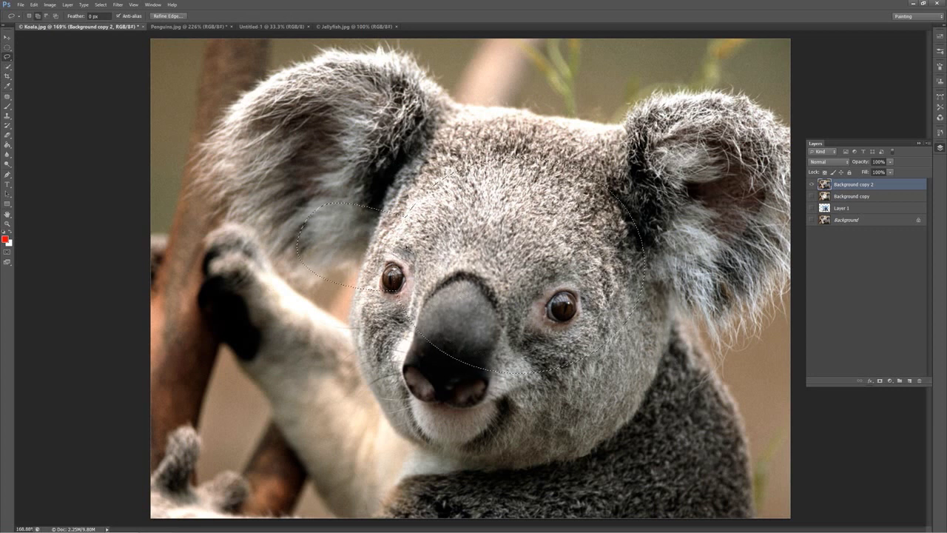
{"action": "mouse_move", "coordinate": [413, 153]}
{"action": "left_mouse_down"}
{"action": "mouse_move", "coordinate": [444, 253]}
{"action": "mouse_move", "coordinate": [437, 259]}
{"action": "left_mouse_up"}
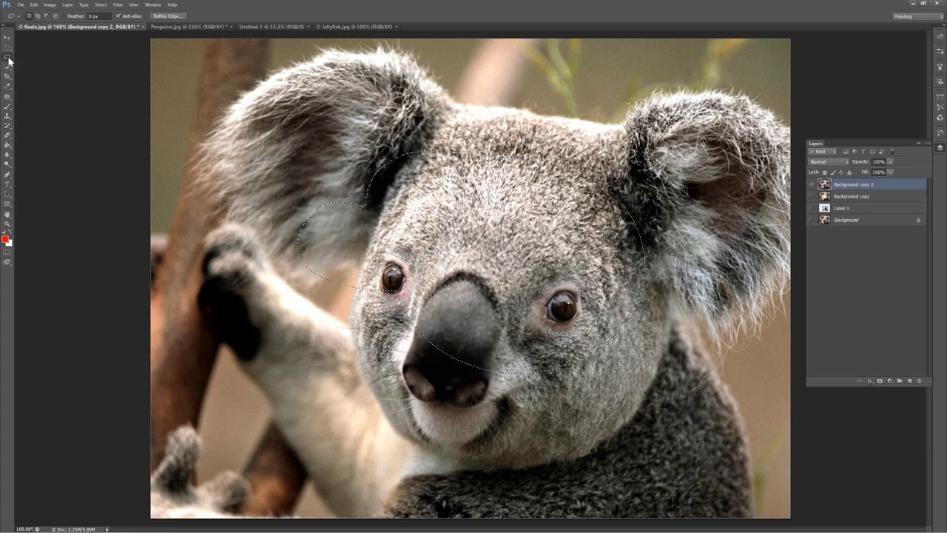
{"action": "key", "text": "ctrl+d"}
Step: Trace a freehand Lasso selection around the koala's eye on the image's left side, refining its edge by adding and subtracting areas
{"action": "scroll", "coordinate": [465, 276], "scroll_direction": "up", "scroll_amount": 5}
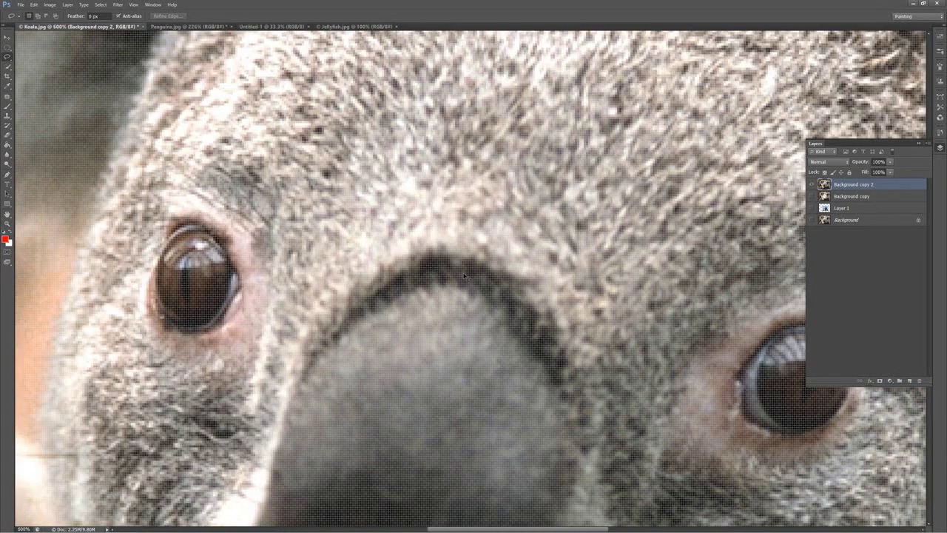
{"action": "left_click_drag", "start_coordinate": [458, 298], "coordinate": [556, 209]}
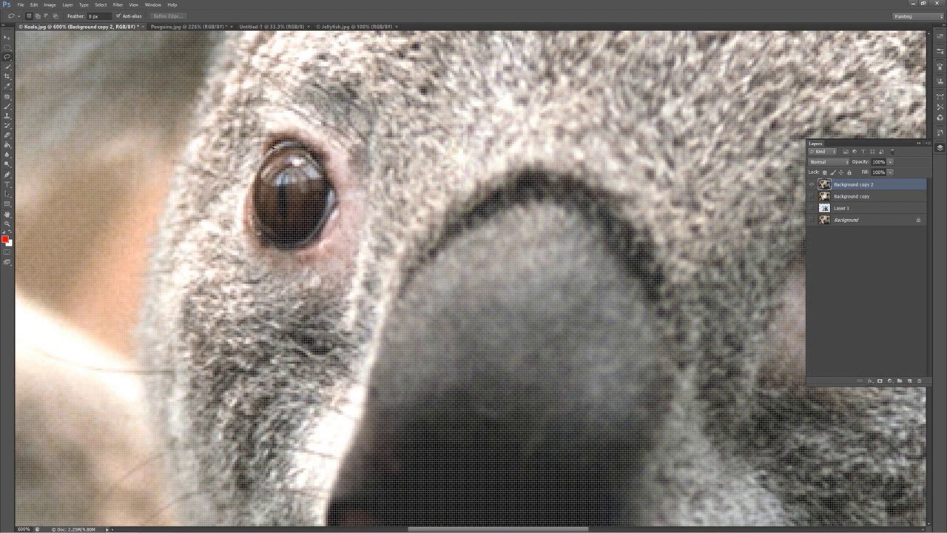
{"action": "mouse_move", "coordinate": [276, 152]}
{"action": "left_mouse_down"}
{"action": "mouse_move", "coordinate": [258, 184]}
{"action": "mouse_move", "coordinate": [256, 218]}
{"action": "mouse_move", "coordinate": [268, 240]}
{"action": "mouse_move", "coordinate": [300, 245]}
{"action": "left_mouse_up"}
{"action": "left_click_drag", "start_coordinate": [321, 156], "coordinate": [276, 153]}
{"action": "key", "text": "shift"}
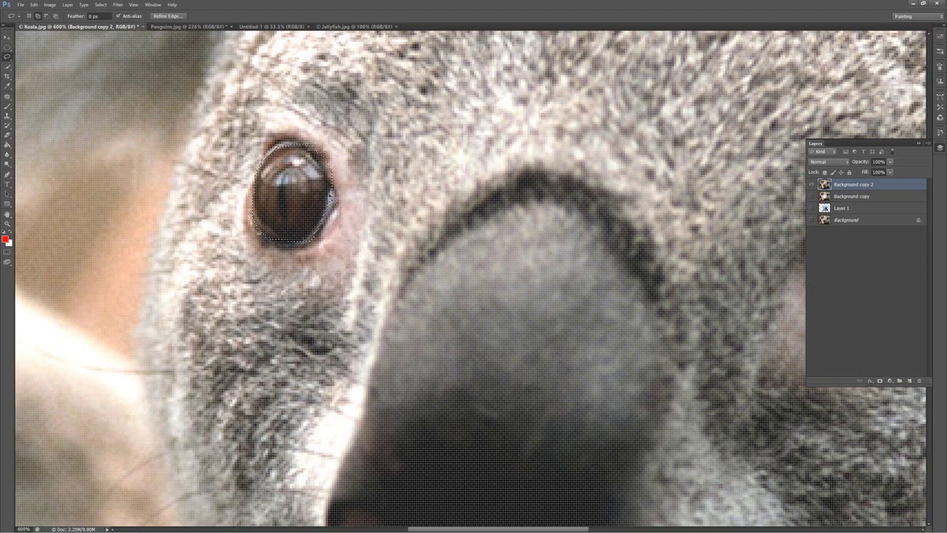
{"action": "key", "text": "alt"}
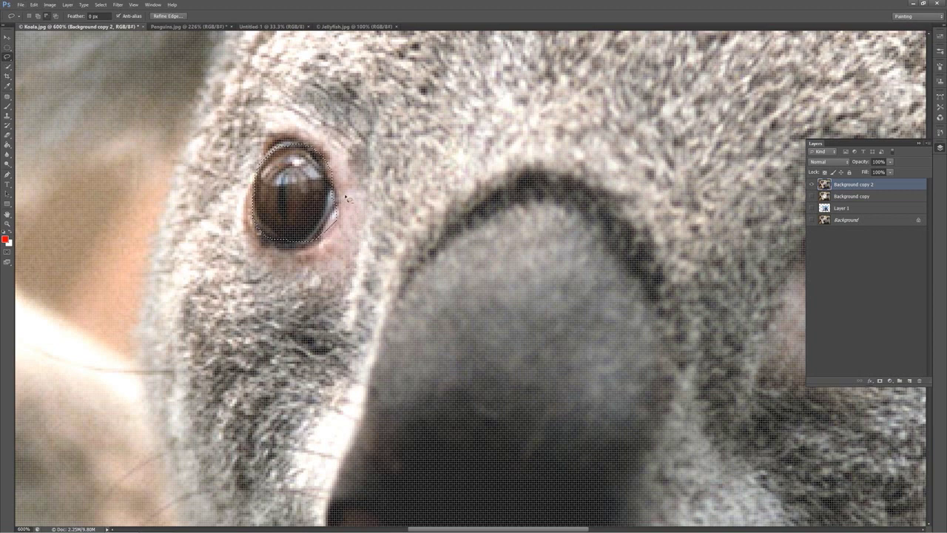
{"action": "mouse_move", "coordinate": [307, 258]}
{"action": "left_mouse_down"}
{"action": "mouse_move", "coordinate": [367, 262]}
{"action": "mouse_move", "coordinate": [335, 200]}
{"action": "left_mouse_up"}
Step: Try moving the selected eye onto the forehead and placing a duplicate above the original eye, undoing each attempt
{"action": "double_click", "coordinate": [8, 215]}
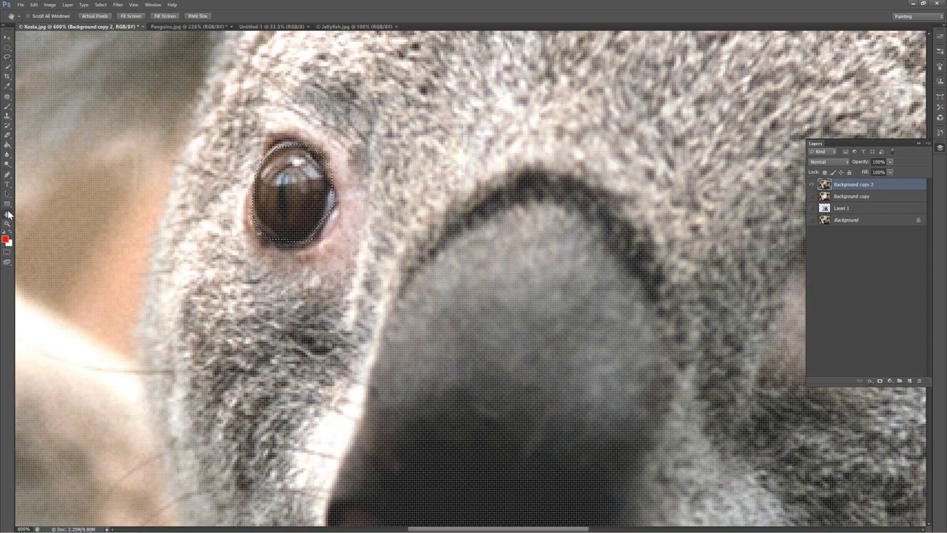
{"action": "left_click", "coordinate": [9, 40]}
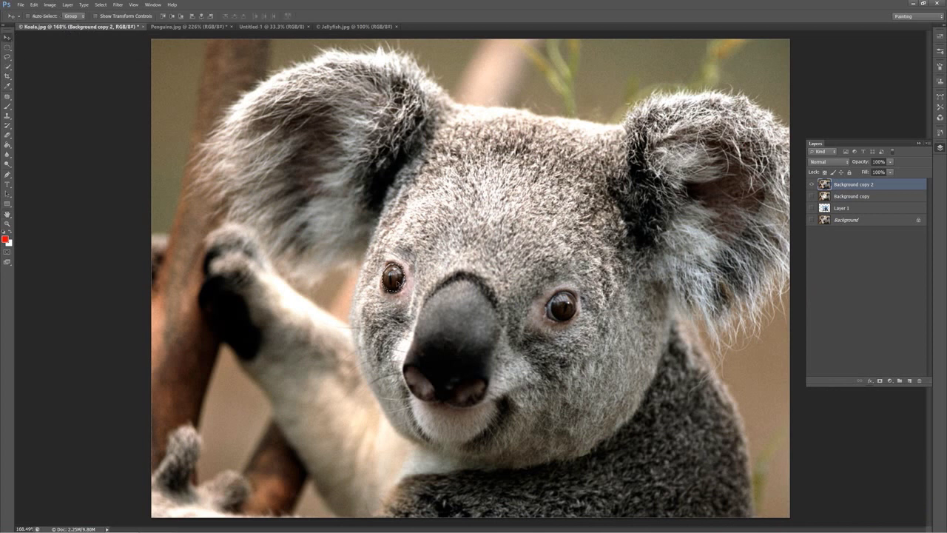
{"action": "left_click_drag", "start_coordinate": [393, 279], "coordinate": [453, 236]}
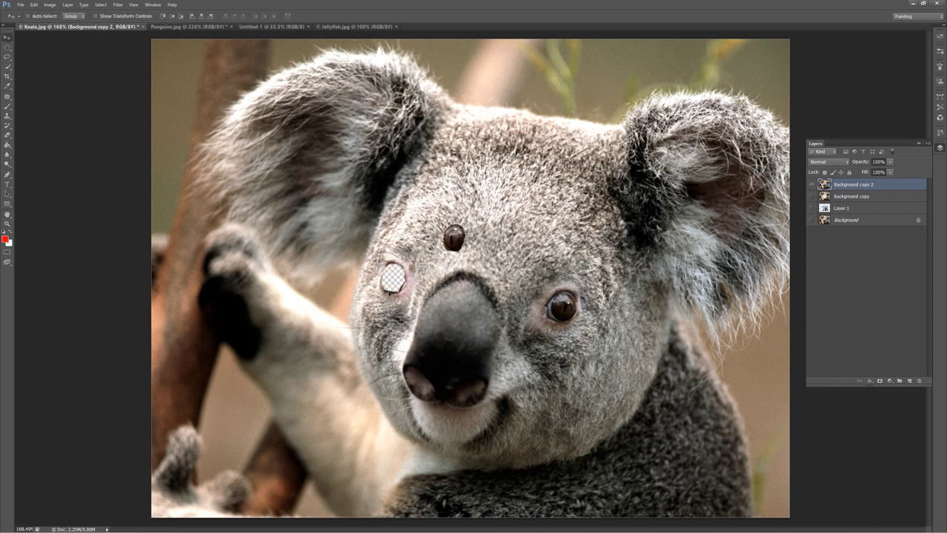
{"action": "key", "text": "ctrl+z"}
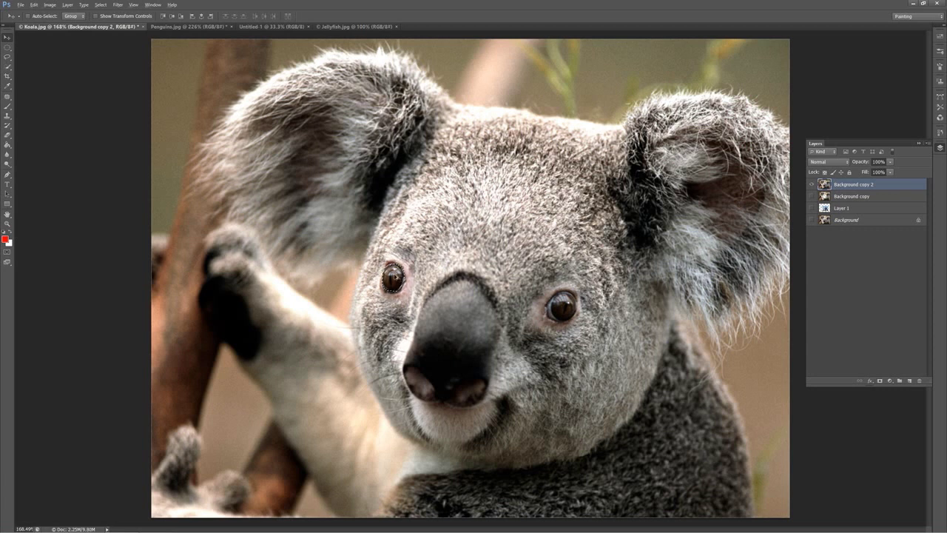
{"action": "left_click_drag", "start_coordinate": [393, 279], "coordinate": [415, 237]}
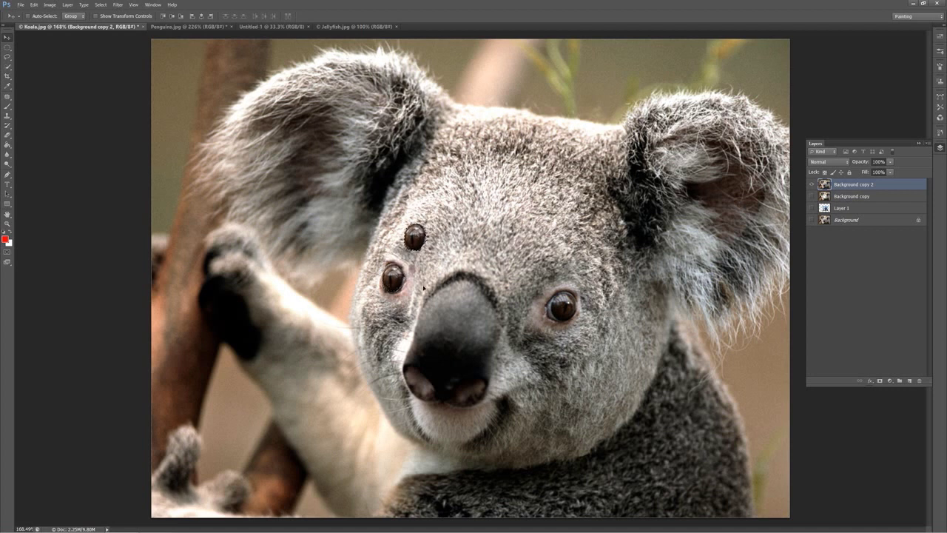
{"action": "key", "text": "ctrl+z"}
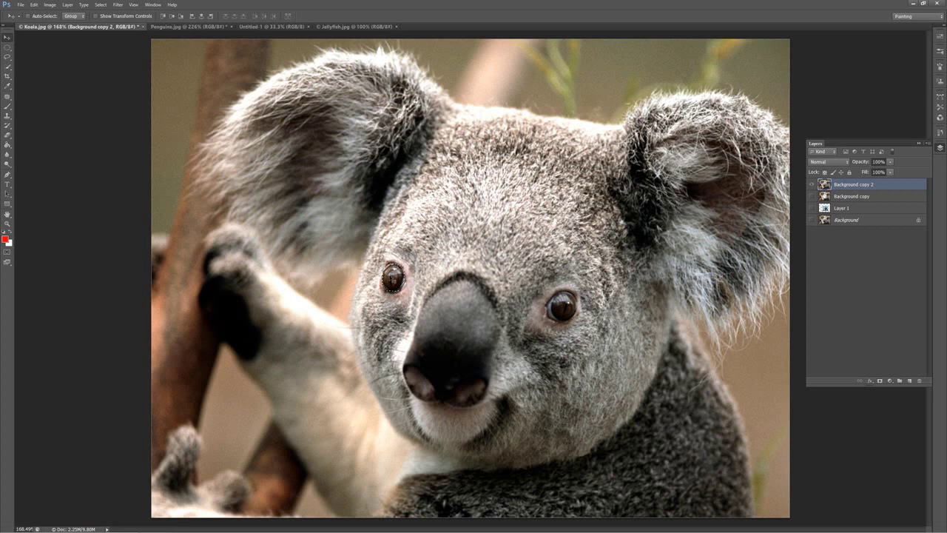
Step: Try moving the selected eye upward, placing a duplicate just above the nose and clearing the selection, and undo these changes
{"action": "left_click_drag", "start_coordinate": [394, 264], "coordinate": [433, 220]}
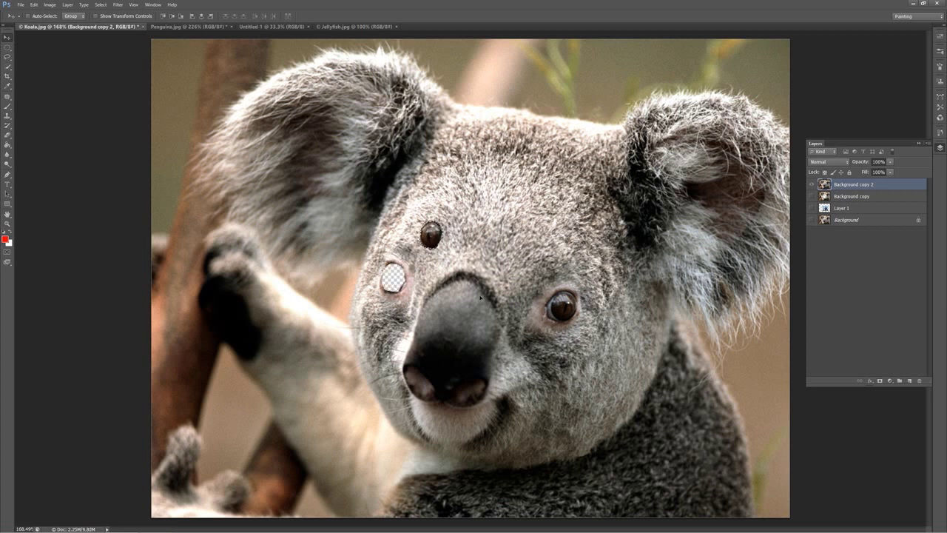
{"action": "key", "text": "ctrl+z"}
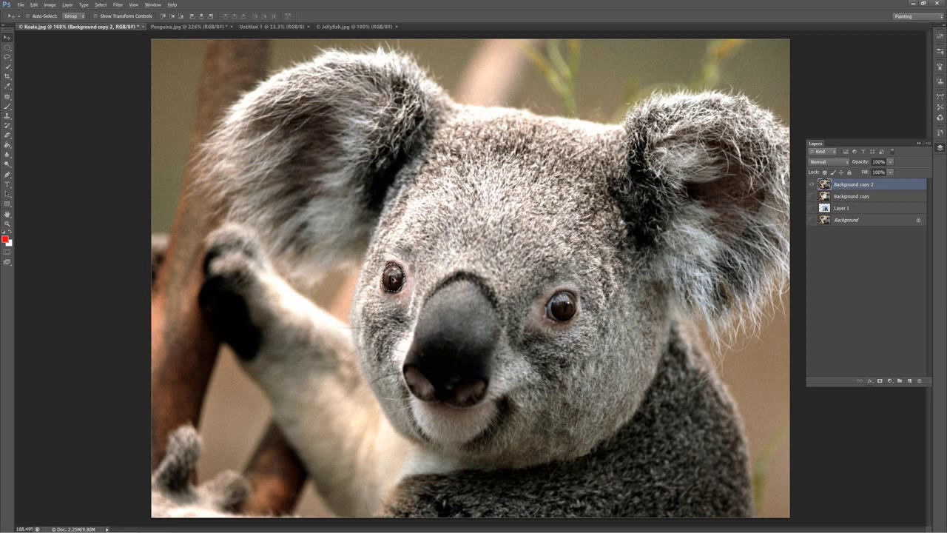
{"action": "left_click_drag", "start_coordinate": [392, 278], "coordinate": [425, 254]}
{"action": "key", "text": "ctrl+d"}
{"action": "left_click", "coordinate": [100, 6]}
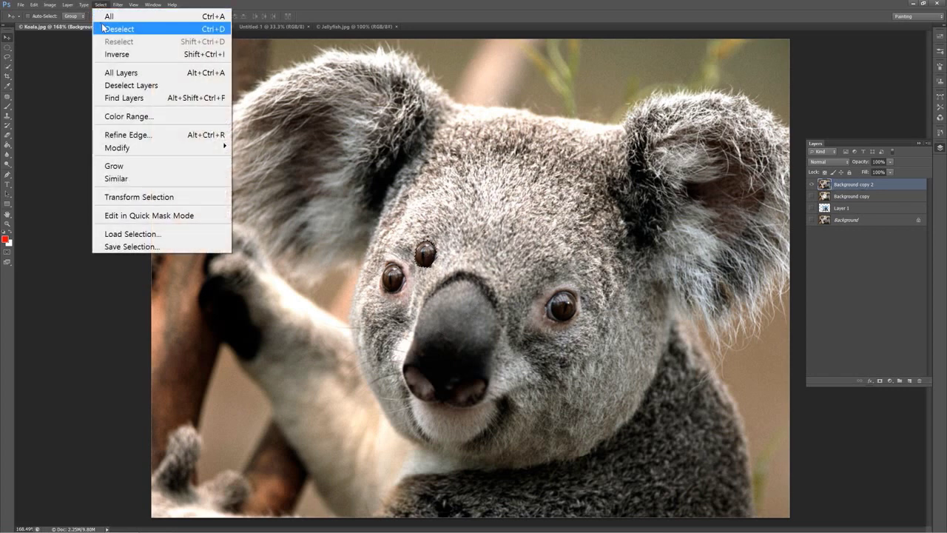
{"action": "left_click", "coordinate": [111, 28]}
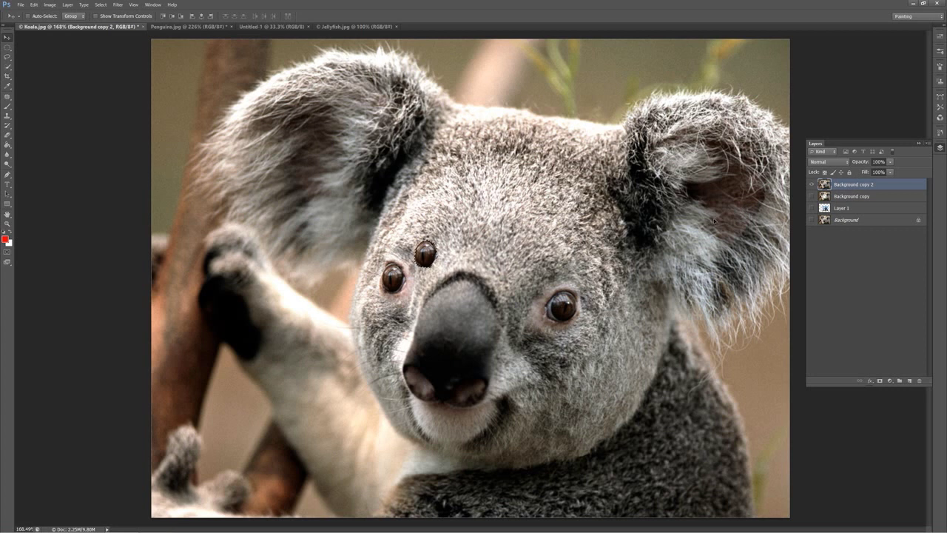
{"action": "key", "text": "ctrl+z"}
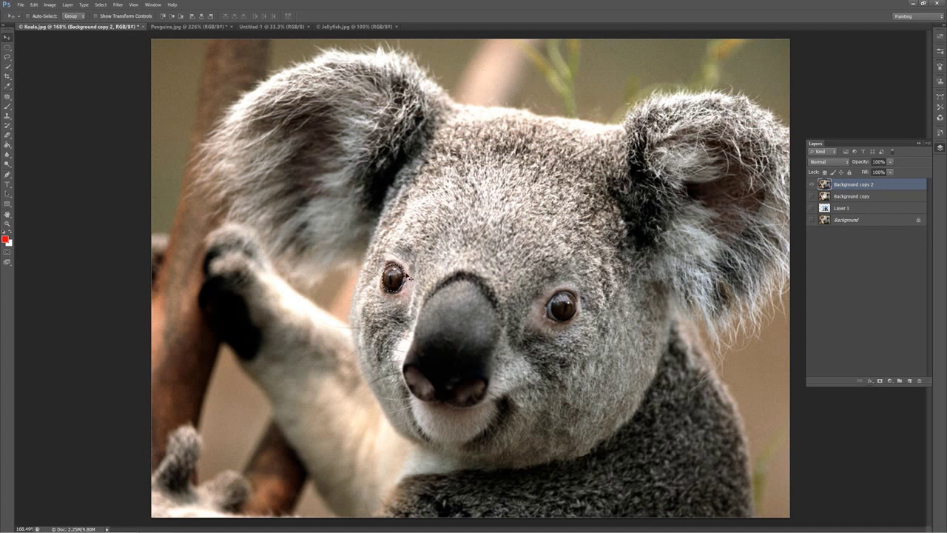
Step: Invert the eye selection to cover the rest of the image and try moving that area
{"action": "left_click", "coordinate": [7, 47]}
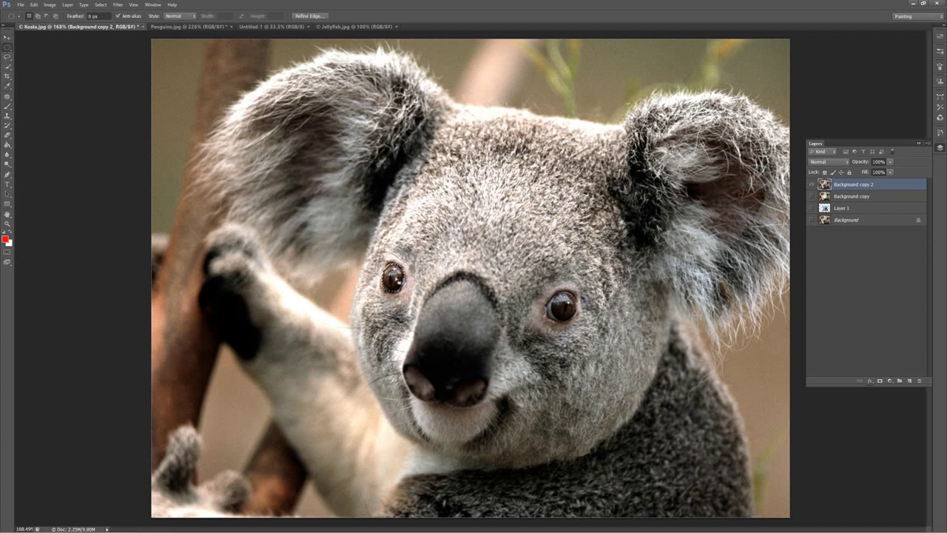
{"action": "right_click", "coordinate": [397, 281]}
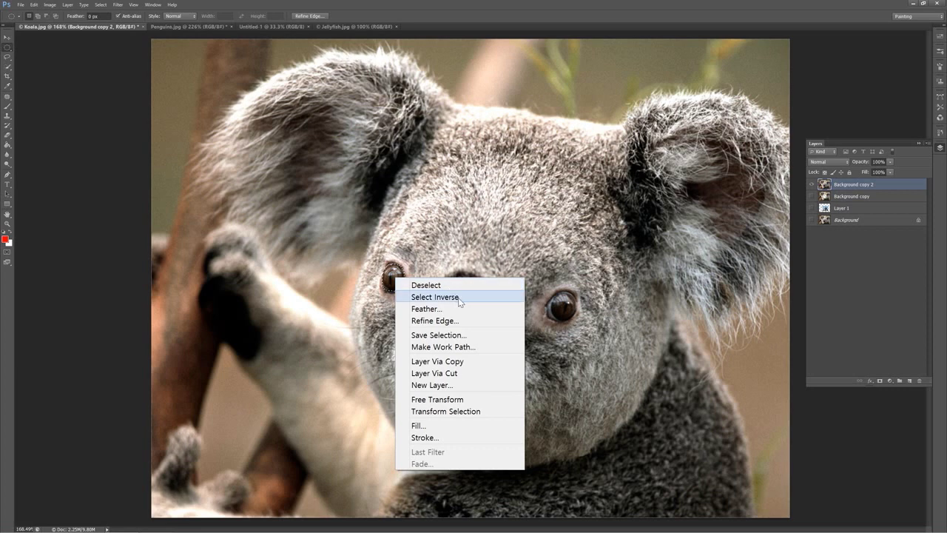
{"action": "left_click", "coordinate": [435, 297]}
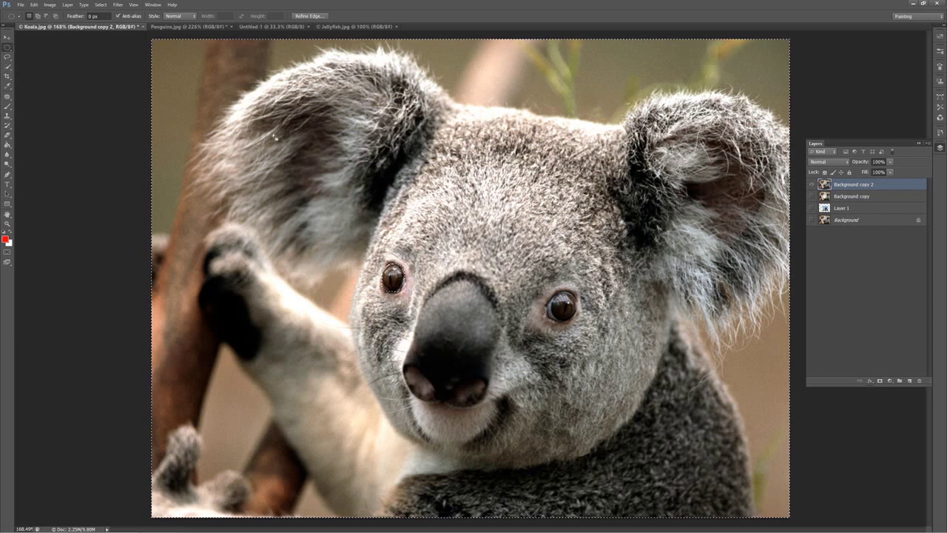
{"action": "left_click", "coordinate": [7, 36]}
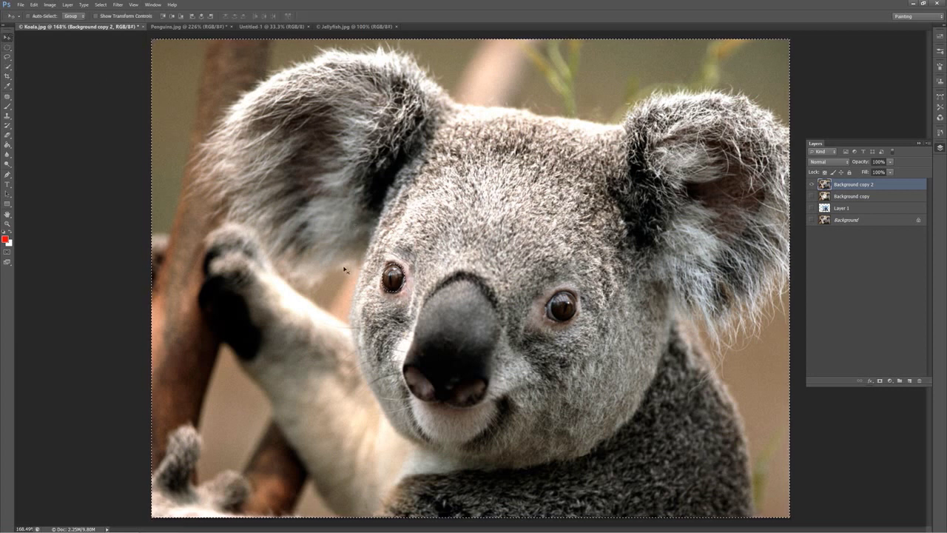
{"action": "left_click_drag", "start_coordinate": [553, 275], "coordinate": [673, 332]}
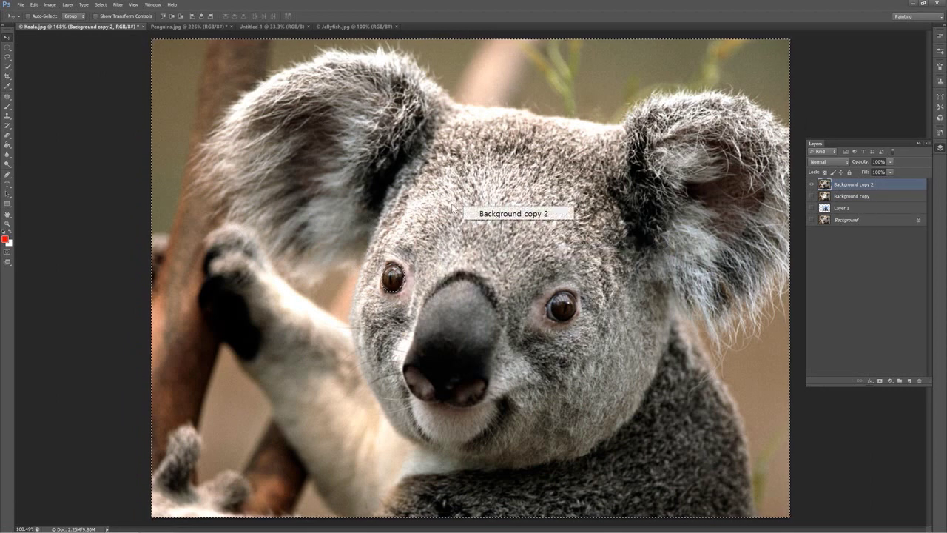
Step: Invert the selection back so that only the koala's eye is selected
{"action": "left_click", "coordinate": [7, 47]}
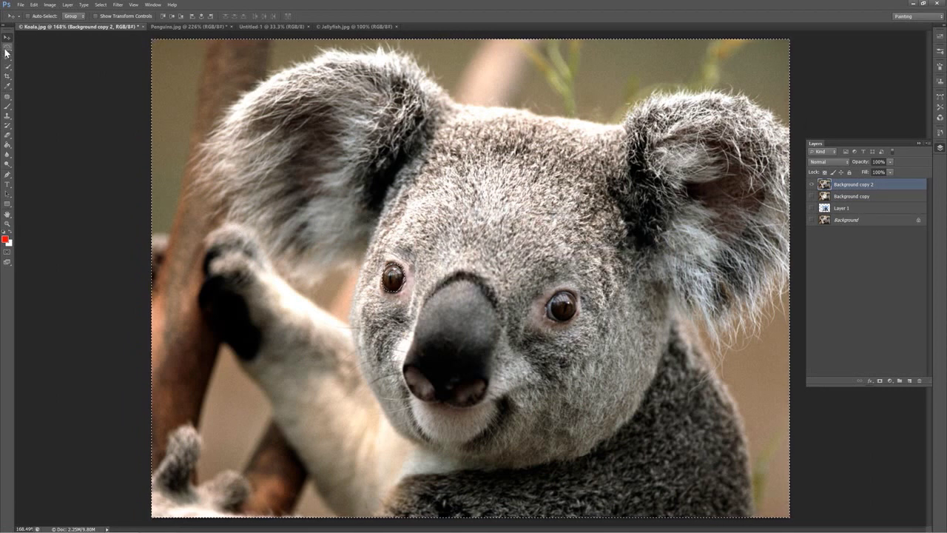
{"action": "right_click", "coordinate": [387, 183]}
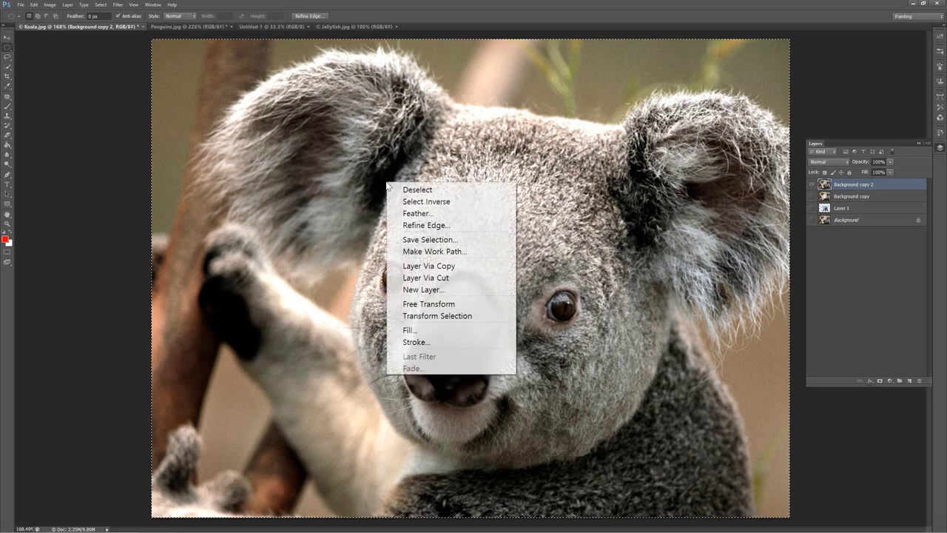
{"action": "left_click", "coordinate": [426, 201]}
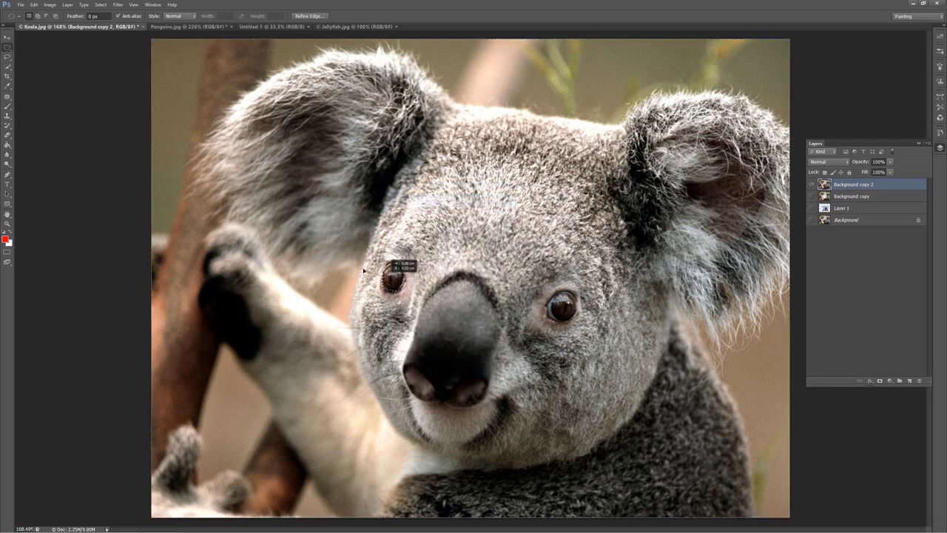
{"action": "left_click_drag", "start_coordinate": [363, 270], "coordinate": [363, 272]}
Step: Copy the selected eye to its own layer and check it by hiding and showing the Background copy 2 layer
{"action": "right_click", "coordinate": [398, 279]}
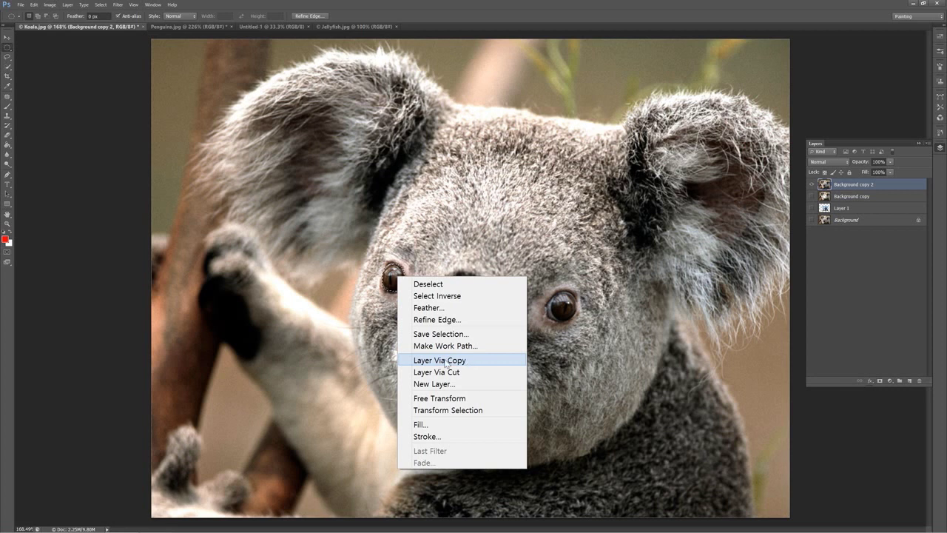
{"action": "left_click", "coordinate": [446, 361]}
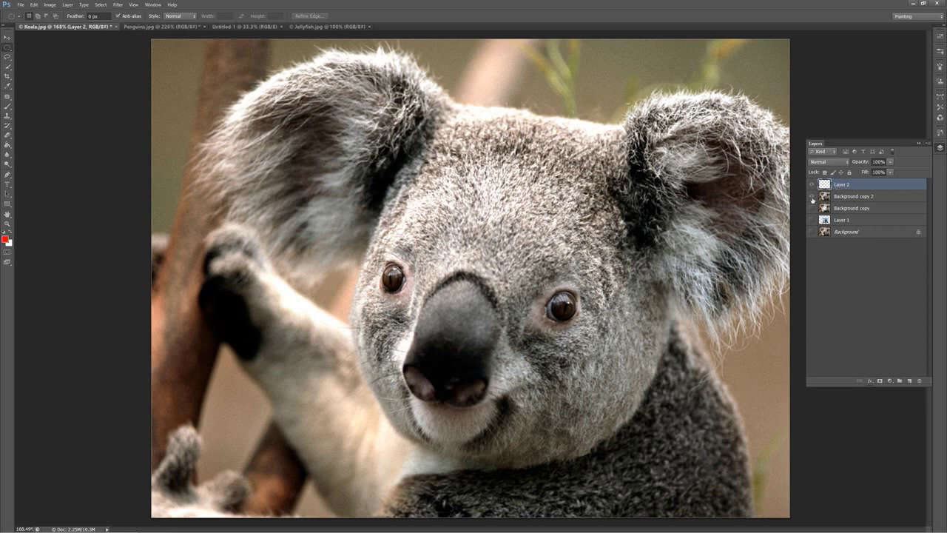
{"action": "left_click", "coordinate": [811, 197]}
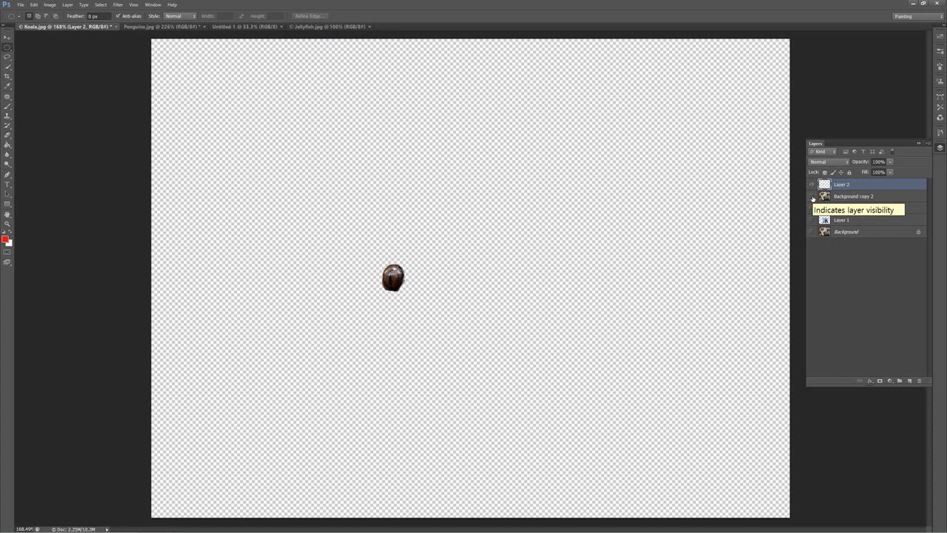
{"action": "left_click", "coordinate": [812, 197]}
Step: Move the copied eye onto the forehead, enlarge it to about 416% wide and 418% high, rotate it 13°, and reposition it above the nose
{"action": "left_click", "coordinate": [7, 38]}
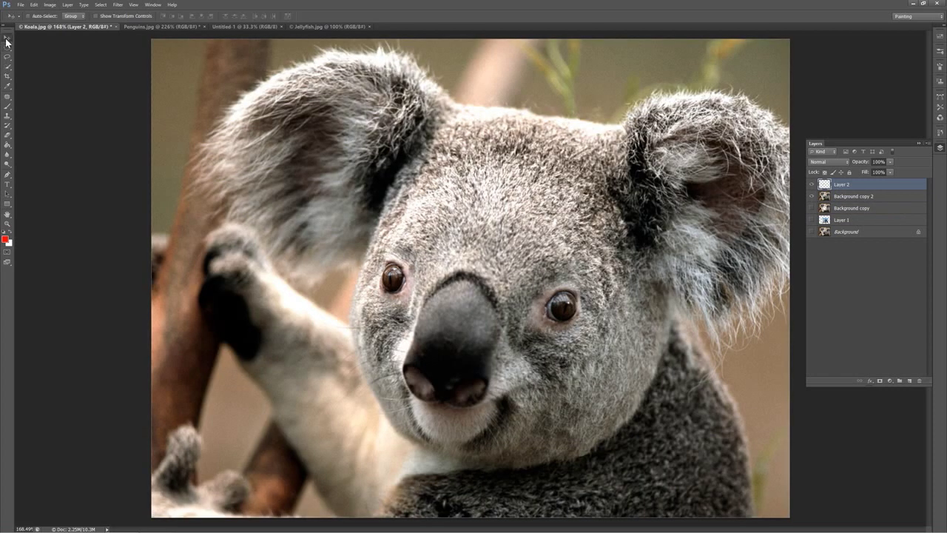
{"action": "left_click_drag", "start_coordinate": [590, 307], "coordinate": [565, 260]}
{"action": "key", "text": "ctrl+t"}
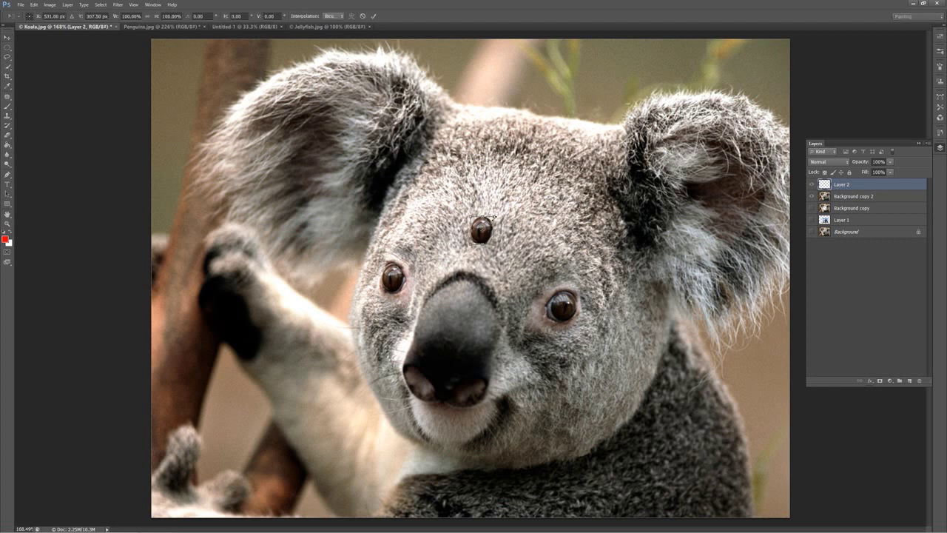
{"action": "left_click_drag", "start_coordinate": [492, 218], "coordinate": [471, 231]}
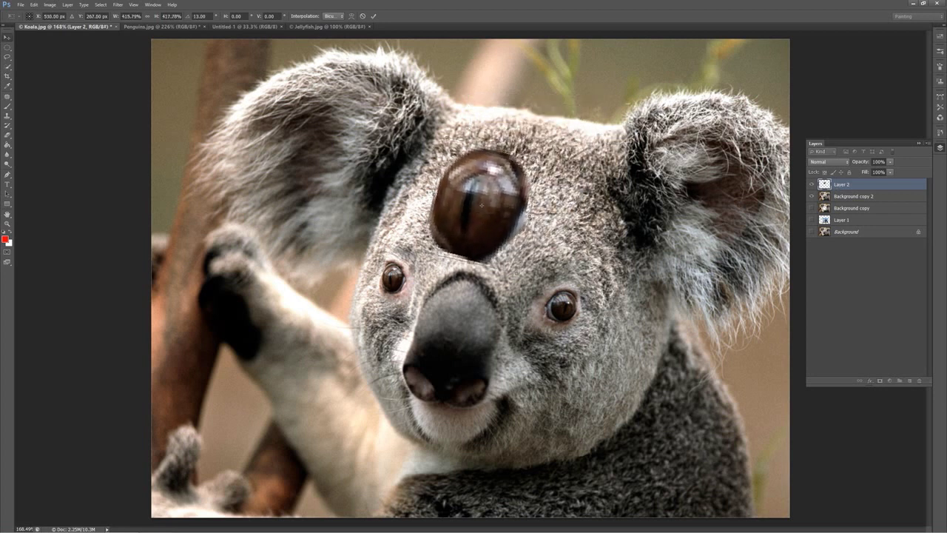
{"action": "key", "text": "Return"}
{"action": "left_click_drag", "start_coordinate": [486, 202], "coordinate": [506, 207]}
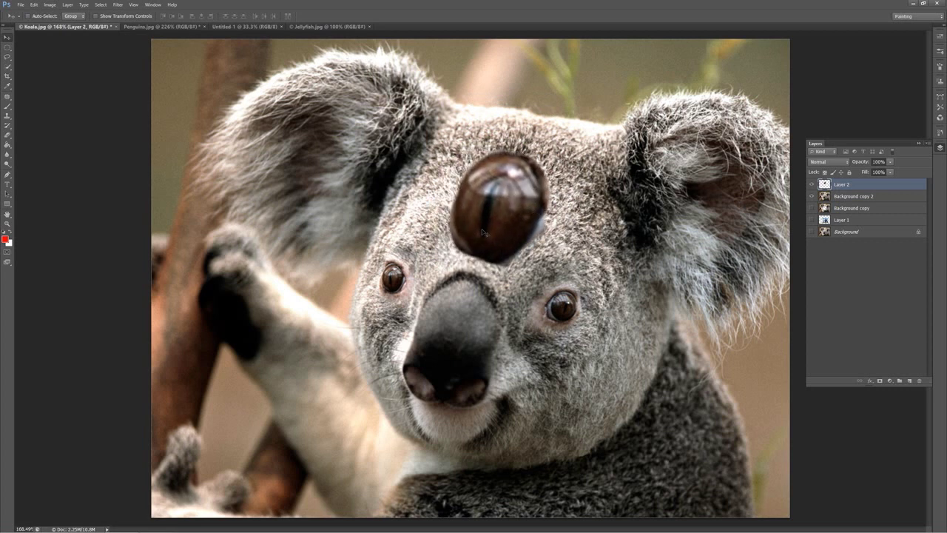
{"action": "left_click_drag", "start_coordinate": [481, 232], "coordinate": [470, 235]}
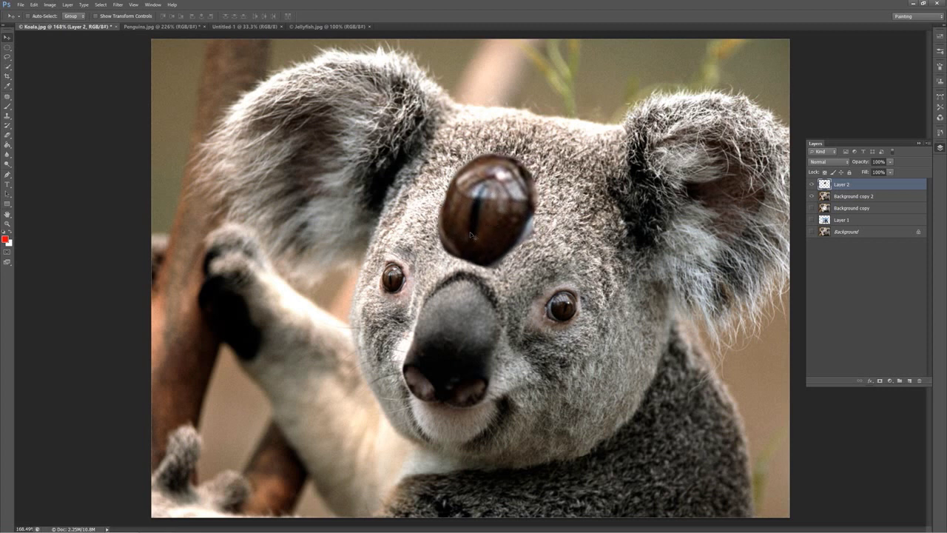
Step: Shrink the forehead eye to about 47% wide and 39% high with Free Transform, keeping it just above the nose
{"action": "key", "text": "ctrl+t"}
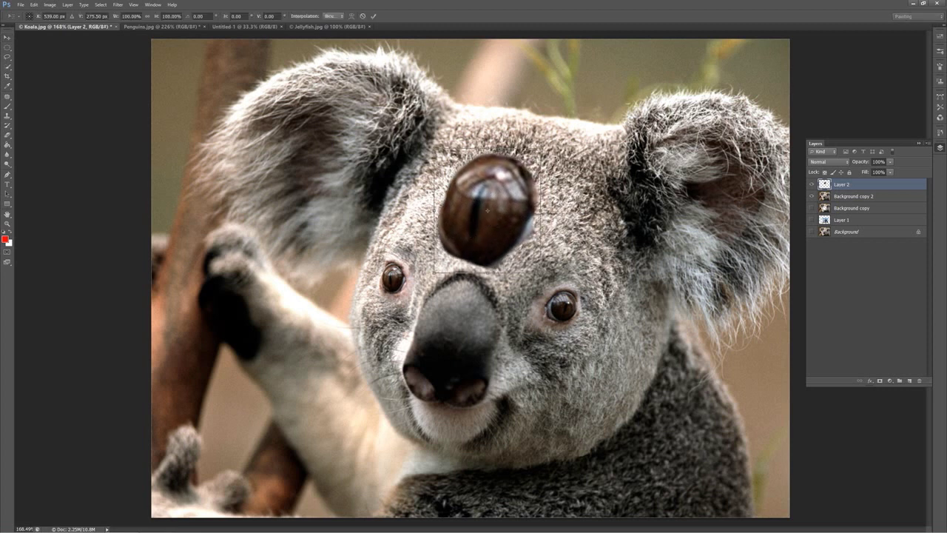
{"action": "left_click_drag", "start_coordinate": [539, 151], "coordinate": [460, 237]}
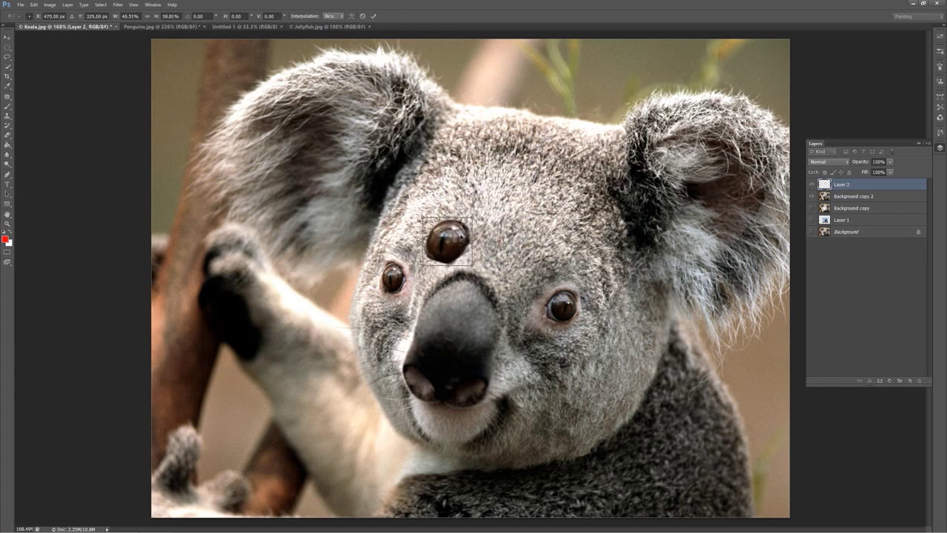
{"action": "key", "text": "Return"}
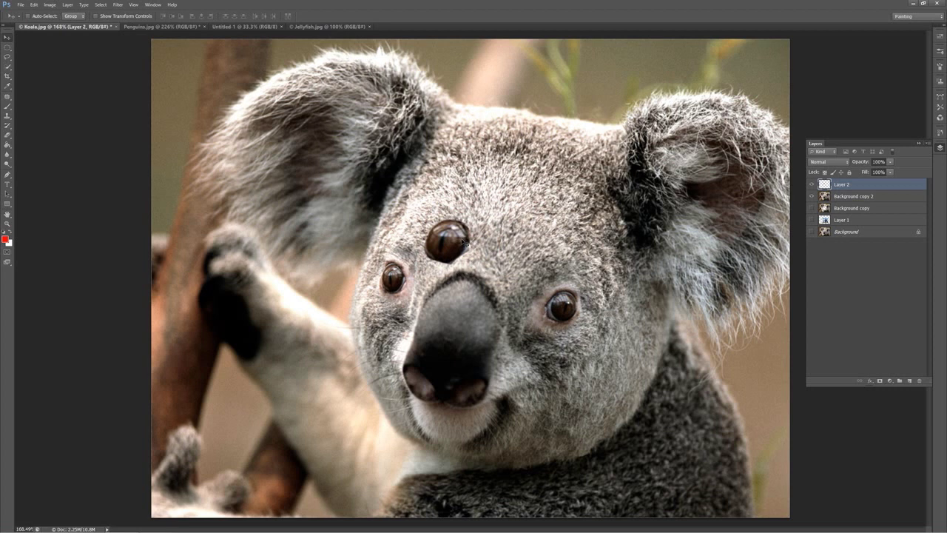
Step: Place two duplicates of the Layer 2 eye across the forehead, and toggle the Layer 2 copy visibility to identify its eye
{"action": "left_click_drag", "start_coordinate": [463, 241], "coordinate": [554, 261], "text": "alt"}
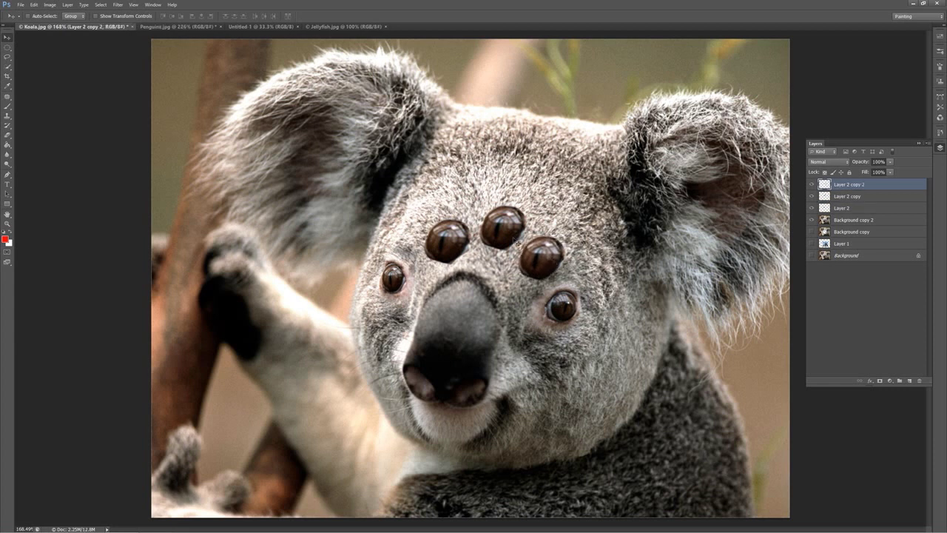
{"action": "left_click", "coordinate": [845, 196]}
{"action": "left_click", "coordinate": [844, 208]}
{"action": "left_click", "coordinate": [812, 196]}
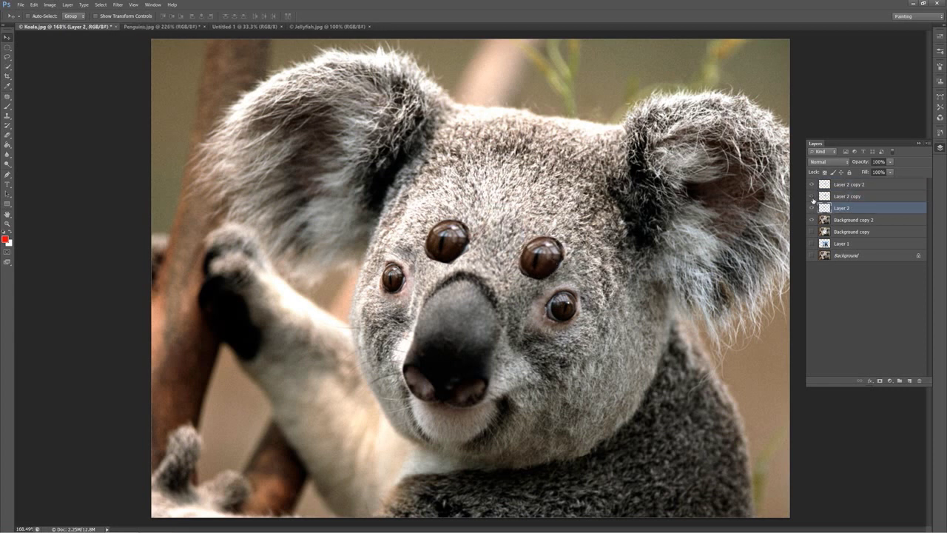
{"action": "left_click", "coordinate": [812, 196]}
{"action": "left_click", "coordinate": [813, 196]}
{"action": "left_click", "coordinate": [813, 196]}
Step: Reposition the three added eyes one layer at a time, moving Layer 2 copy higher and shifting Layer 2 copy 2 and Layer 2 sideways
{"action": "left_click", "coordinate": [839, 196]}
{"action": "left_click_drag", "start_coordinate": [518, 227], "coordinate": [507, 210]}
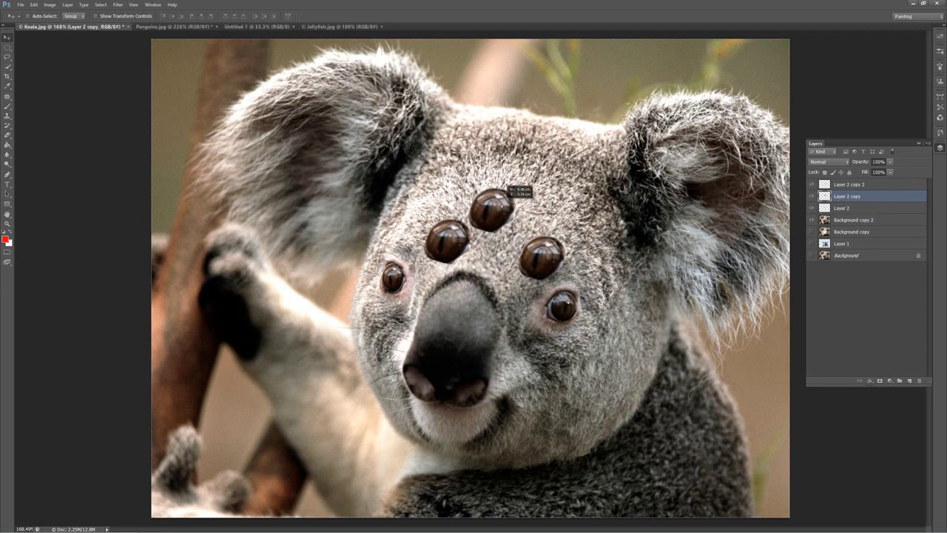
{"action": "left_click_drag", "start_coordinate": [464, 238], "coordinate": [442, 226]}
{"action": "left_click", "coordinate": [837, 186]}
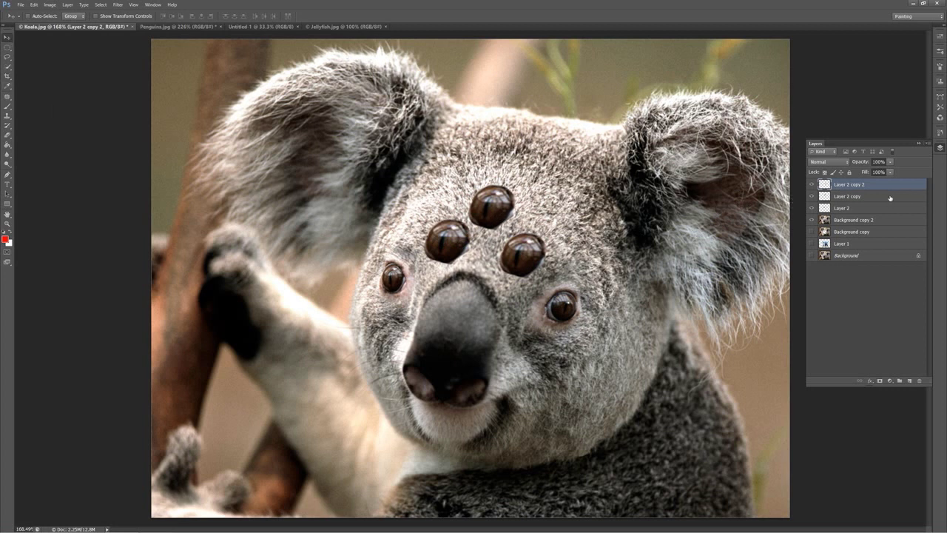
{"action": "left_click", "coordinate": [849, 210]}
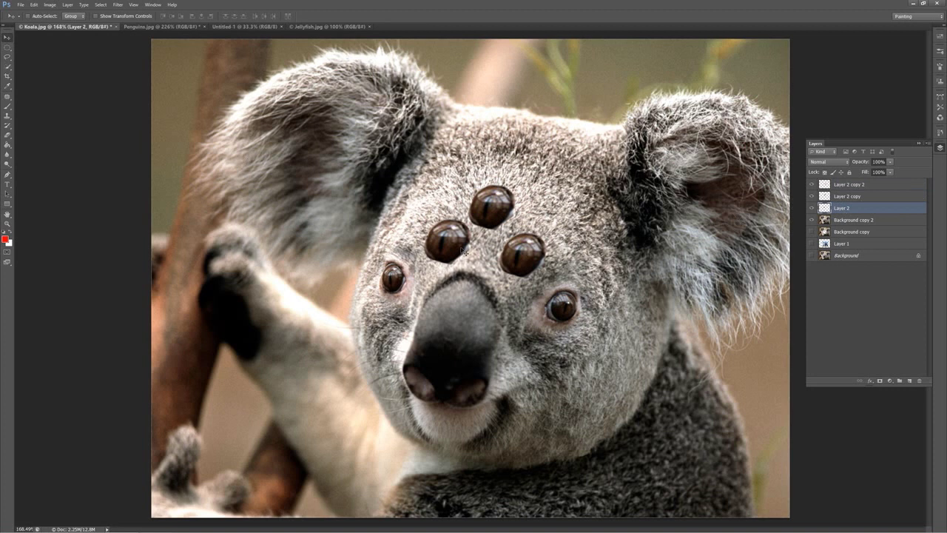
{"action": "mouse_move", "coordinate": [463, 250]}
{"action": "left_mouse_down"}
{"action": "mouse_move", "coordinate": [435, 223]}
{"action": "mouse_move", "coordinate": [432, 234]}
{"action": "mouse_move", "coordinate": [451, 248]}
{"action": "left_mouse_up"}
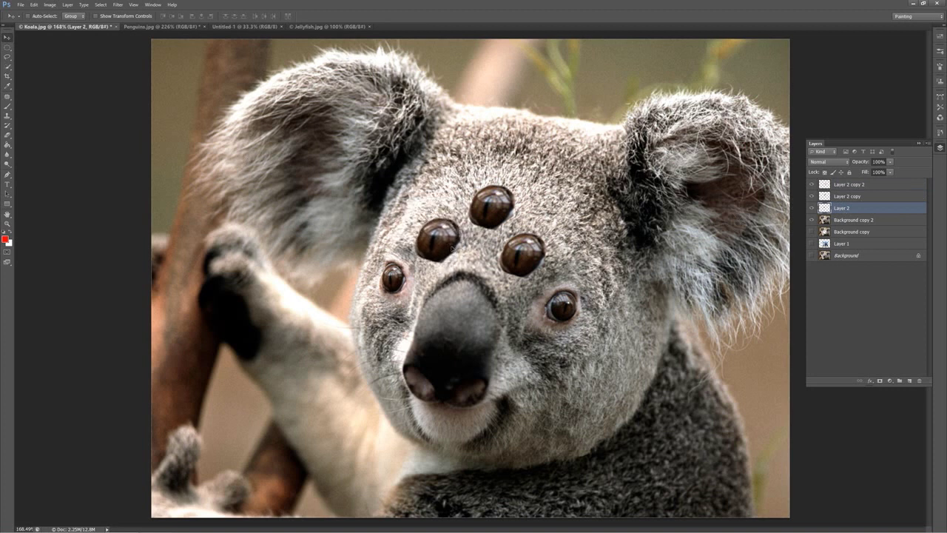
Step: Enable Auto-Select and rearrange the three added eyes into a triangle, with one high on the forehead and one above each real eye
{"action": "left_click", "coordinate": [28, 16]}
{"action": "left_click_drag", "start_coordinate": [522, 256], "coordinate": [552, 246]}
{"action": "left_click_drag", "start_coordinate": [501, 213], "coordinate": [480, 188]}
{"action": "left_click_drag", "start_coordinate": [416, 231], "coordinate": [378, 214]}
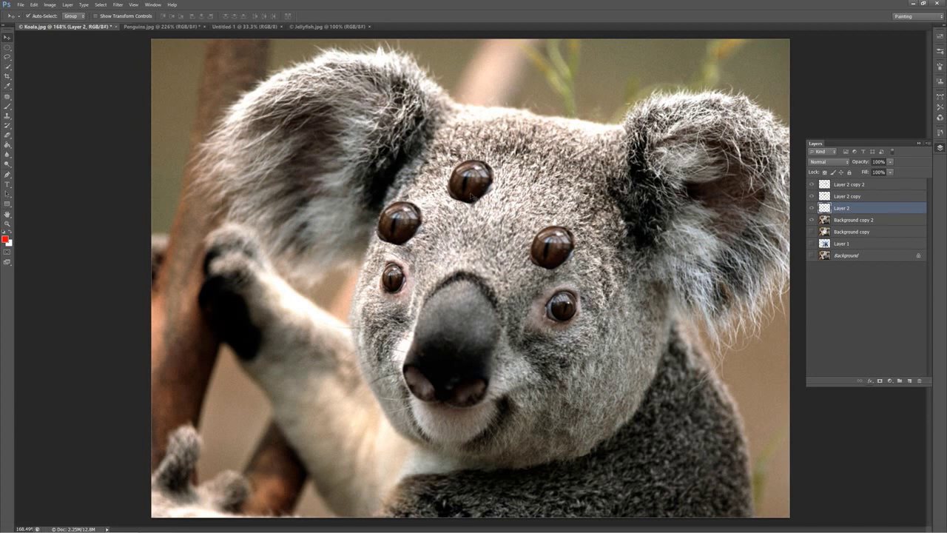
{"action": "left_click_drag", "start_coordinate": [473, 190], "coordinate": [499, 205]}
{"action": "left_click_drag", "start_coordinate": [398, 217], "coordinate": [441, 252]}
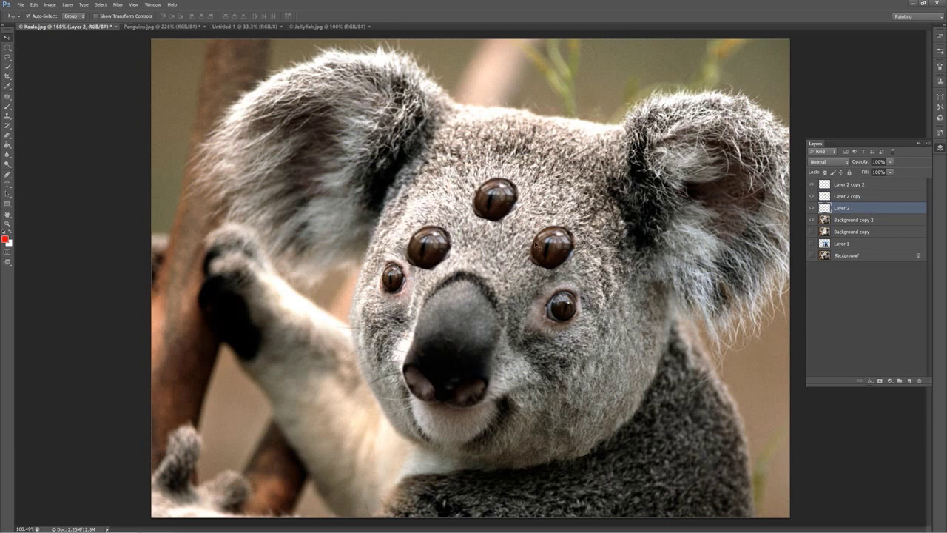
{"action": "mouse_move", "coordinate": [551, 247]}
{"action": "left_mouse_down"}
{"action": "mouse_move", "coordinate": [514, 257]}
{"action": "mouse_move", "coordinate": [545, 244]}
{"action": "left_mouse_up"}
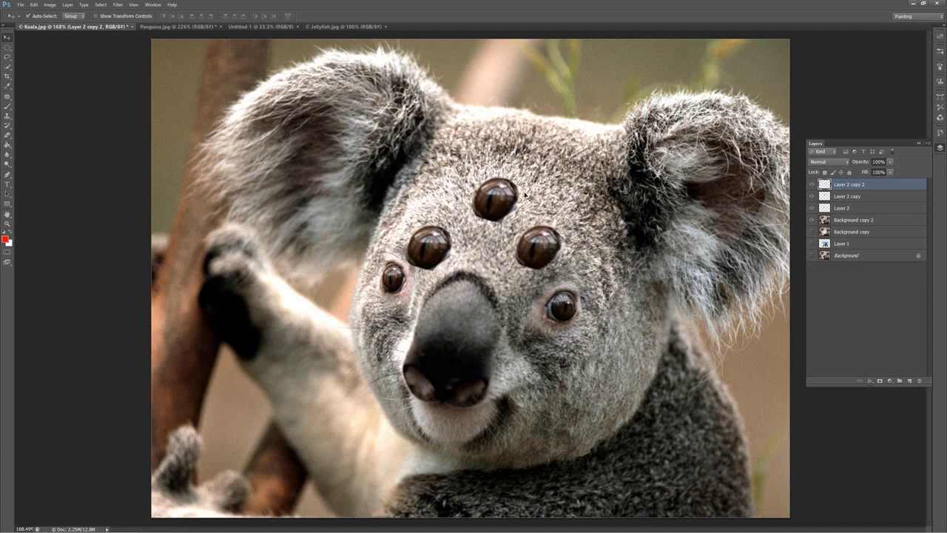
Step: Lower the topmost eye towards the centre of the forehead and scale it to about 25% with Free Transform
{"action": "left_click_drag", "start_coordinate": [502, 197], "coordinate": [475, 214]}
{"action": "key", "text": "ctrl+t"}
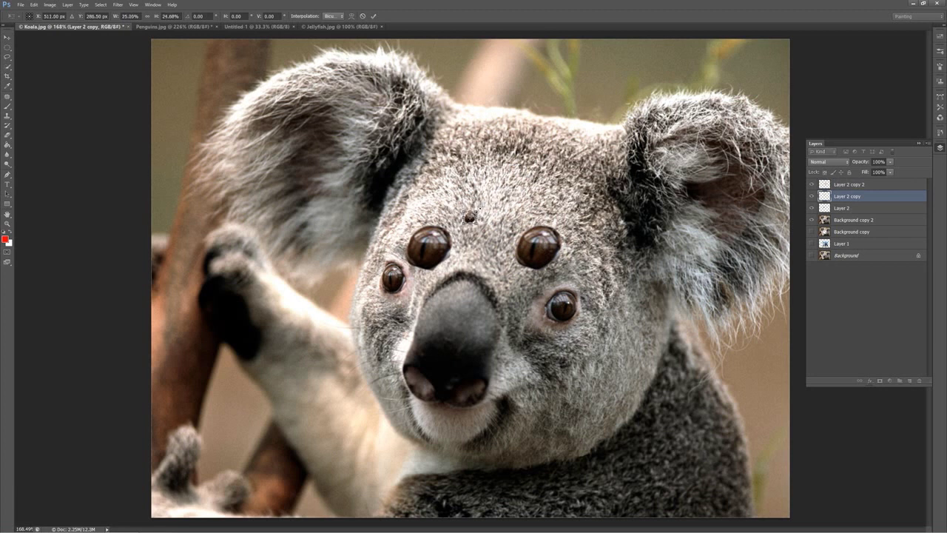
{"action": "key", "text": "Return"}
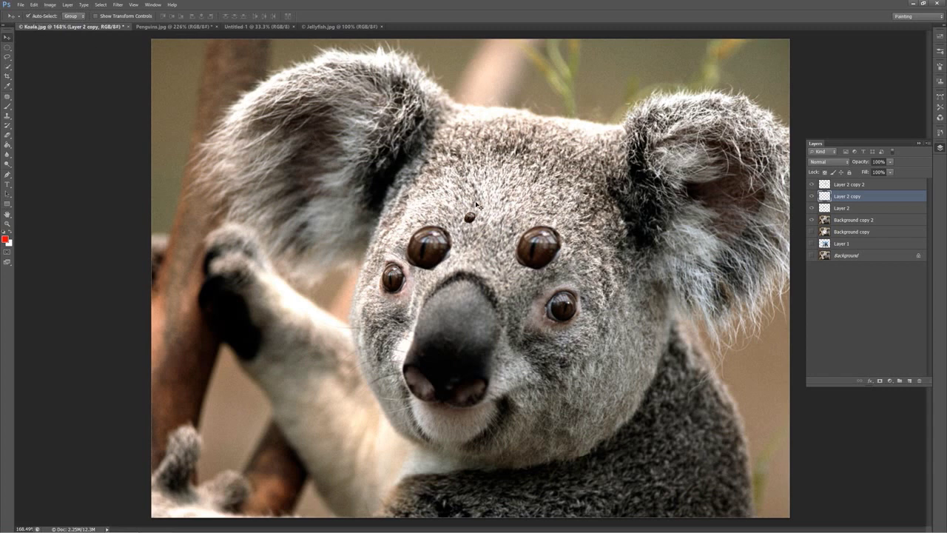
Step: Turn off Auto-Select, shift the Layer 2 eye slightly, and move the small Layer 2 copy eye midway between the two large eyes
{"action": "mouse_move", "coordinate": [478, 205]}
{"action": "left_mouse_down"}
{"action": "mouse_move", "coordinate": [510, 200]}
{"action": "mouse_move", "coordinate": [440, 204]}
{"action": "mouse_move", "coordinate": [464, 213]}
{"action": "left_mouse_up"}
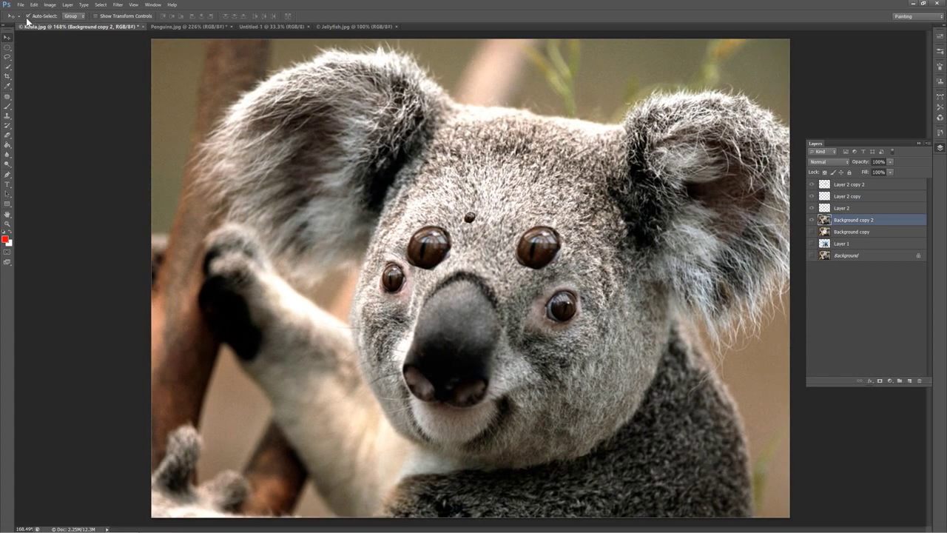
{"action": "left_click", "coordinate": [860, 208]}
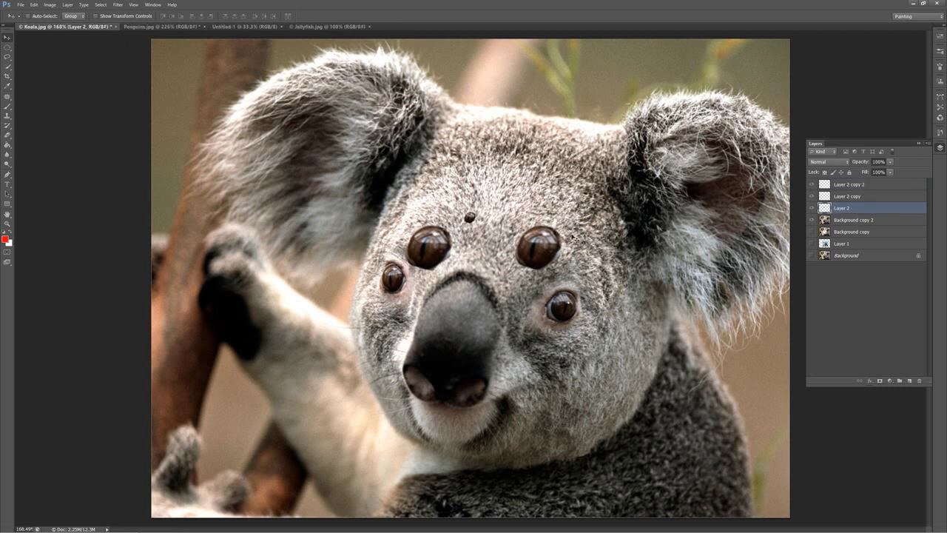
{"action": "left_click_drag", "start_coordinate": [522, 191], "coordinate": [560, 181]}
{"action": "left_click", "coordinate": [844, 199]}
{"action": "left_click_drag", "start_coordinate": [629, 200], "coordinate": [594, 214]}
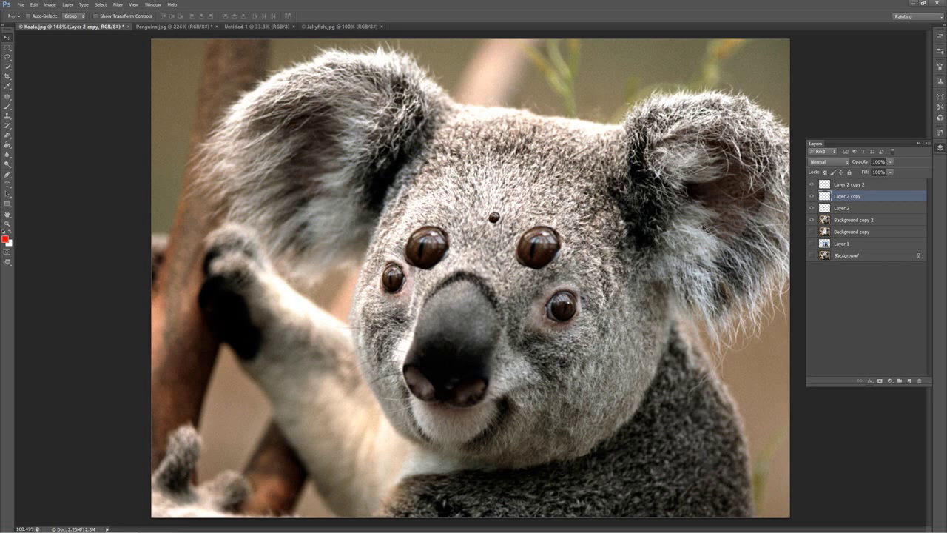
Step: Trace the koala's original left-hand eye on Background copy 2 with the freehand Lasso tool, and clear the selection
{"action": "left_click", "coordinate": [8, 57]}
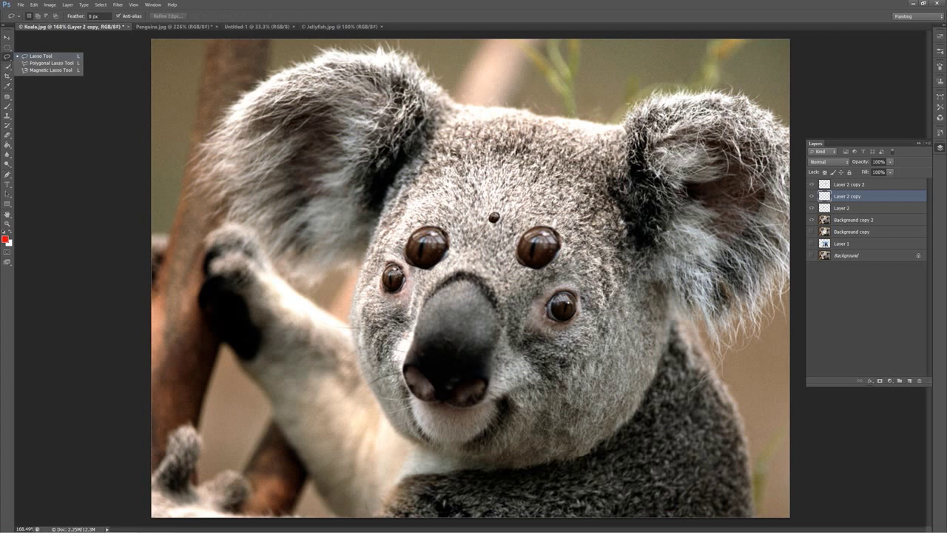
{"action": "left_click", "coordinate": [402, 268]}
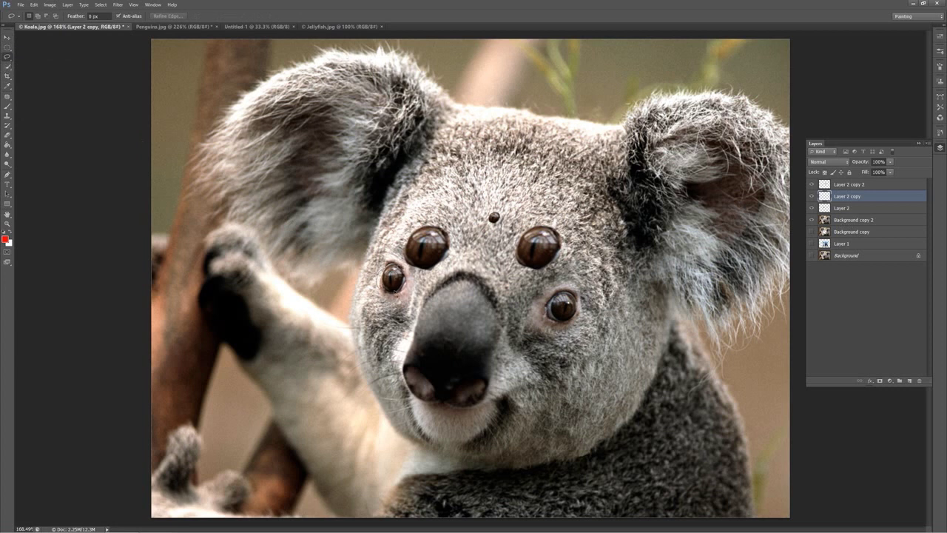
{"action": "left_click", "coordinate": [843, 220]}
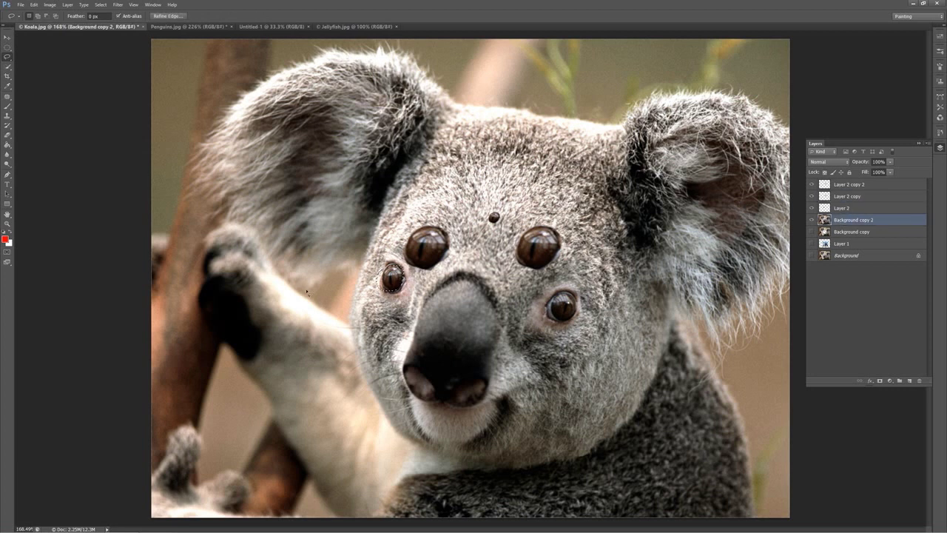
{"action": "key", "text": "ctrl+d"}
Step: Select the koala's upper face and forehead on Background copy 2 with a straight-sided Polygonal Lasso outline
{"action": "left_click", "coordinate": [7, 60]}
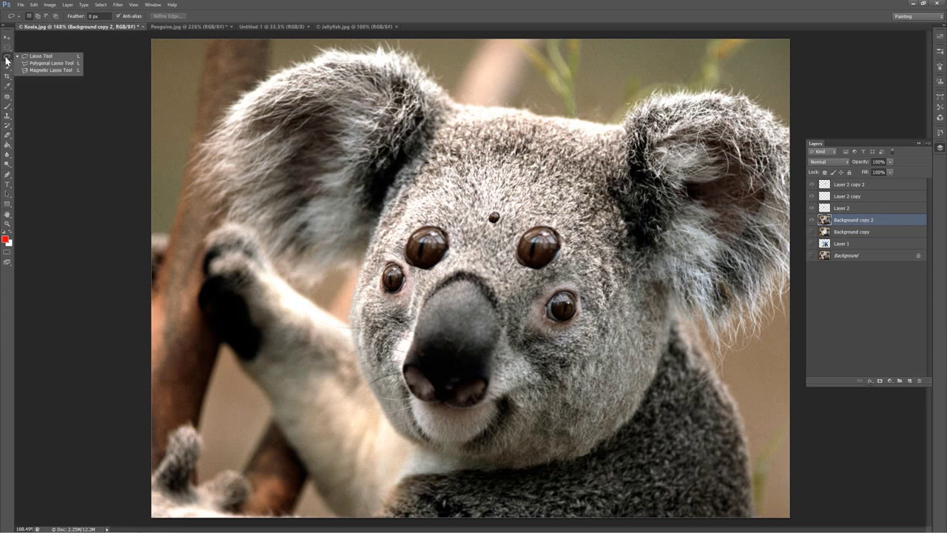
{"action": "left_click", "coordinate": [62, 65]}
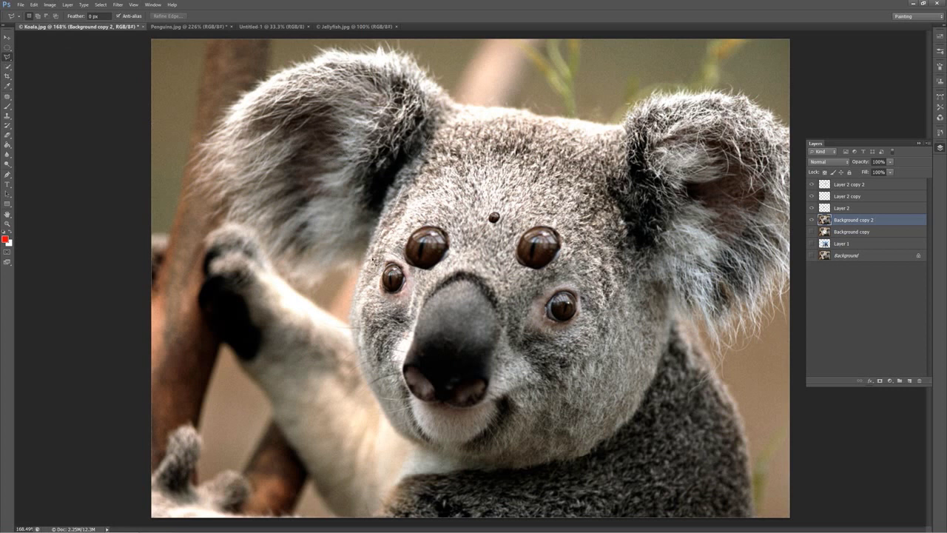
{"action": "left_click", "coordinate": [363, 271]}
{"action": "left_click", "coordinate": [350, 311]}
{"action": "left_click", "coordinate": [649, 175]}
{"action": "left_click", "coordinate": [506, 67]}
{"action": "double_click", "coordinate": [435, 137]}
Step: Try moving the selected upper face sideways with the Move tool, and undo the move
{"action": "left_click", "coordinate": [8, 37]}
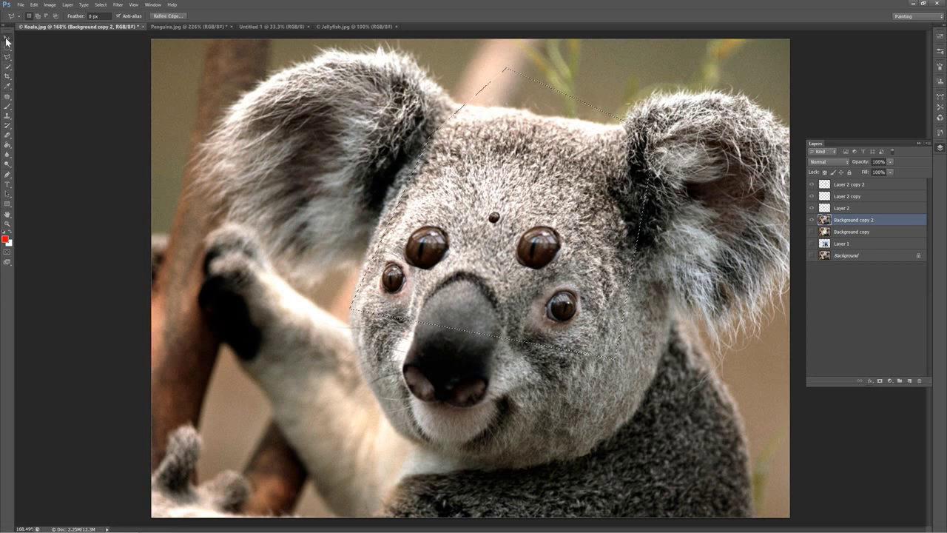
{"action": "mouse_move", "coordinate": [566, 250]}
{"action": "left_mouse_down"}
{"action": "mouse_move", "coordinate": [561, 221]}
{"action": "mouse_move", "coordinate": [350, 313]}
{"action": "mouse_move", "coordinate": [626, 359]}
{"action": "mouse_move", "coordinate": [670, 262]}
{"action": "left_mouse_up"}
{"action": "key", "text": "ctrl+z"}
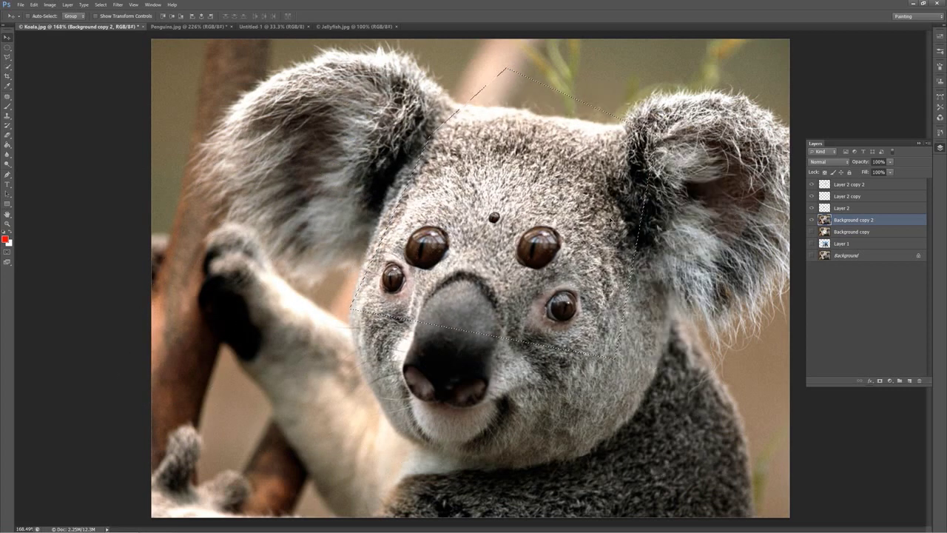
Step: Clear the selection, draft another Polygonal Lasso outline across the koala's head and paw while removing misplaced points, and discard it
{"action": "left_click", "coordinate": [8, 59]}
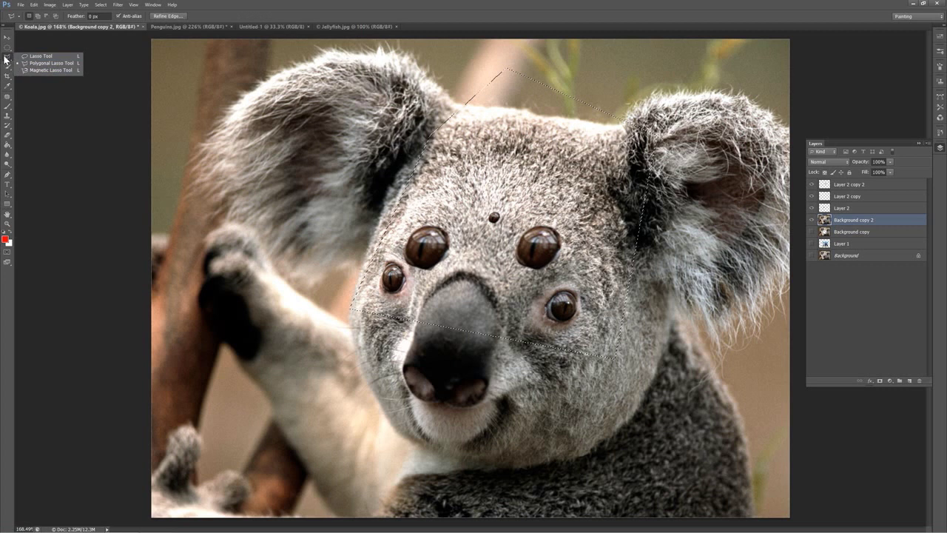
{"action": "left_click", "coordinate": [44, 64]}
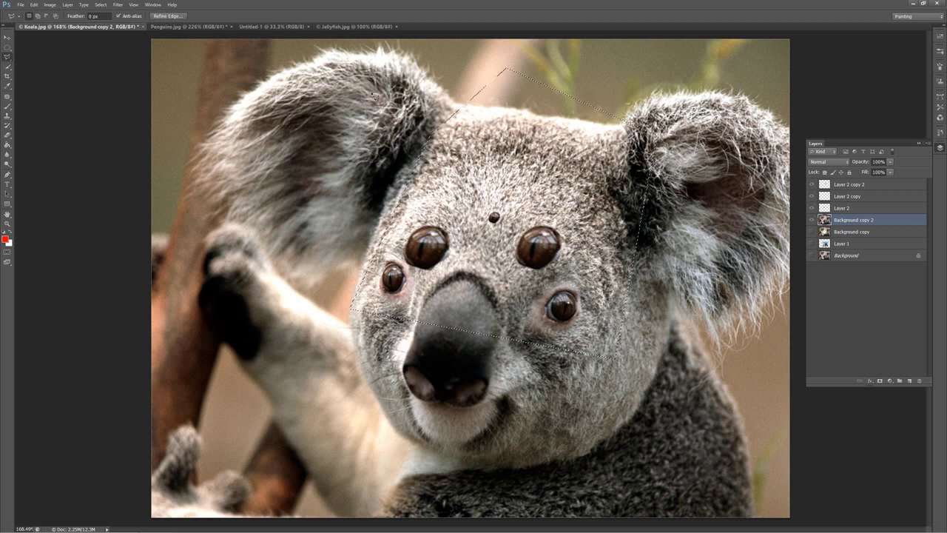
{"action": "key", "text": "ctrl+d"}
{"action": "left_click", "coordinate": [449, 111]}
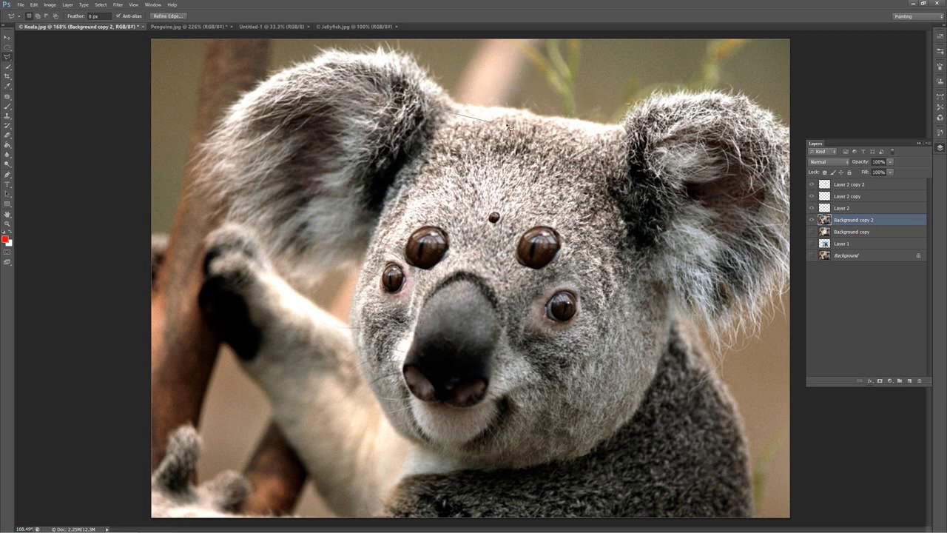
{"action": "left_click", "coordinate": [208, 304]}
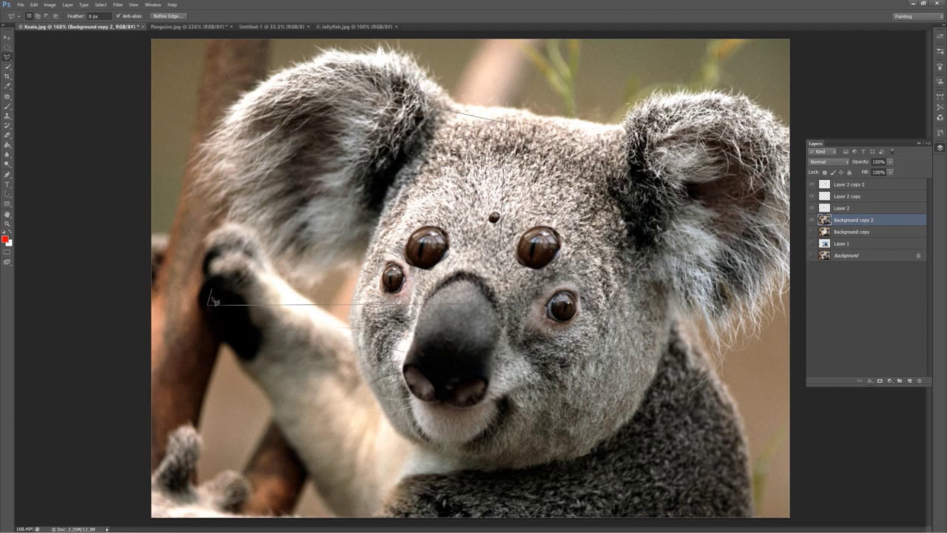
{"action": "key", "text": "BackSpace"}
{"action": "left_click", "coordinate": [360, 316]}
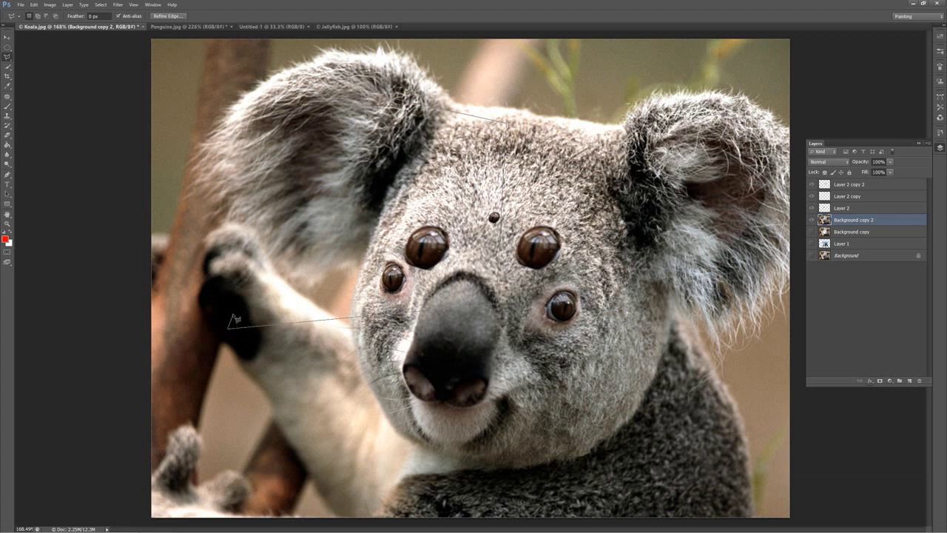
{"action": "key", "text": "Return"}
{"action": "key", "text": "ctrl+d"}
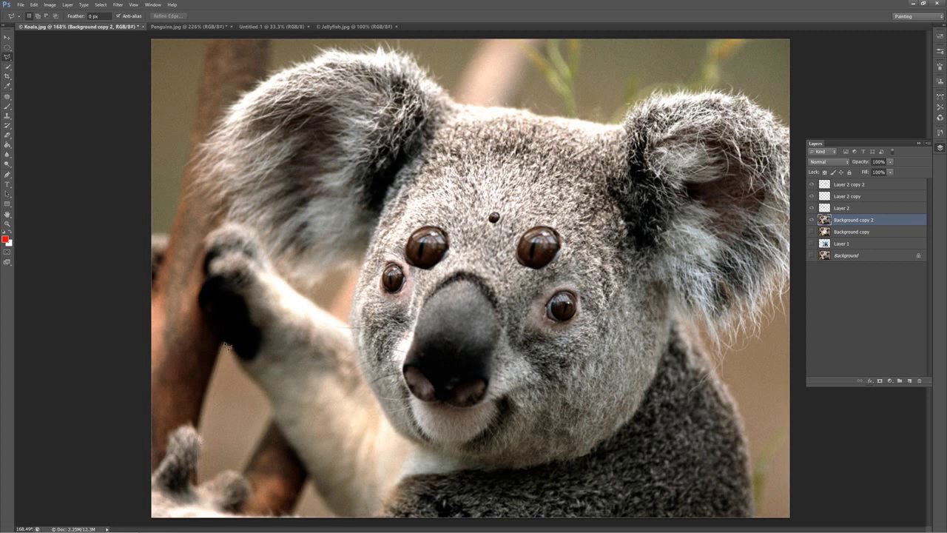
Step: Select the tree trunk beside the koala with the Polygonal Lasso, running the outline past the canvas edge
{"action": "left_click", "coordinate": [226, 344]}
{"action": "left_click", "coordinate": [278, 36]}
{"action": "left_click", "coordinate": [210, 36]}
{"action": "left_click", "coordinate": [169, 256]}
{"action": "left_click", "coordinate": [138, 315]}
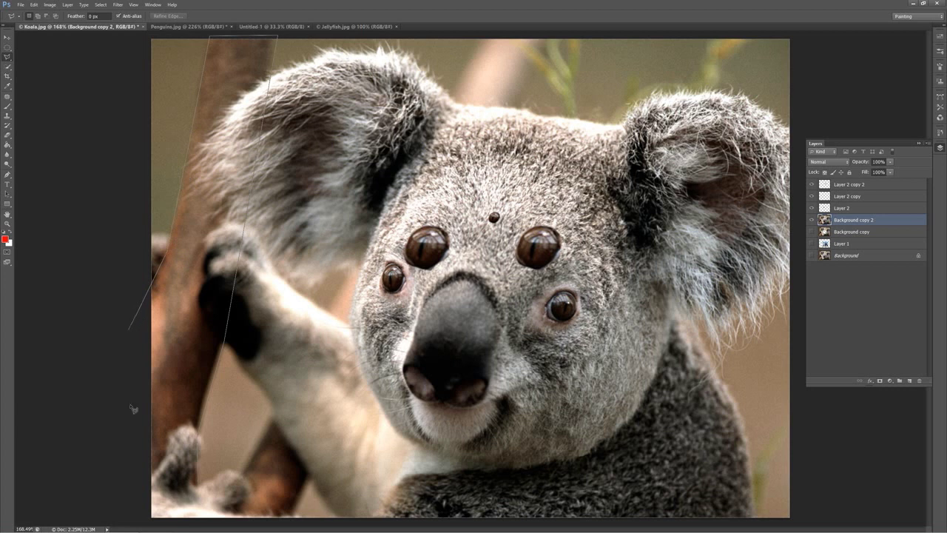
{"action": "left_click", "coordinate": [122, 480]}
{"action": "left_click", "coordinate": [198, 488]}
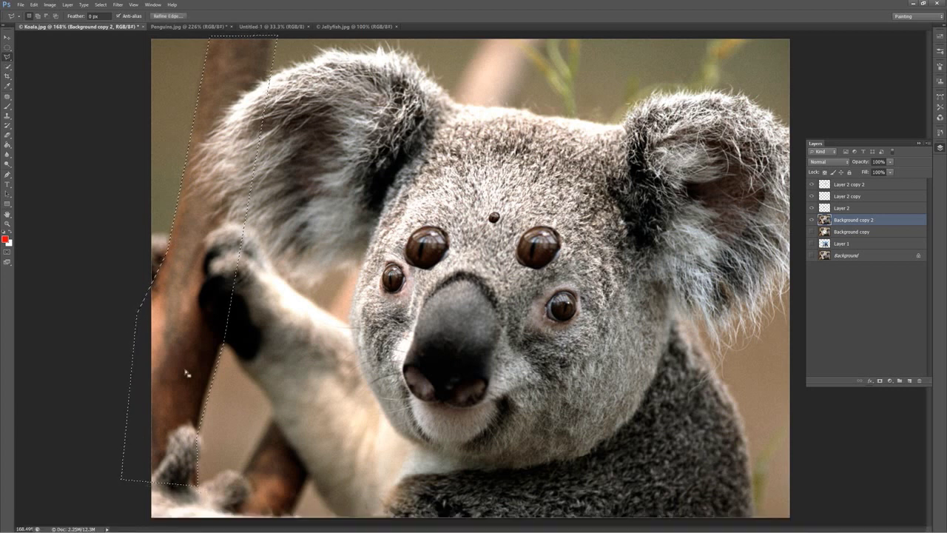
Step: Try moving the selected tree trunk towards the koala, undo the move, and deselect
{"action": "left_click", "coordinate": [7, 37]}
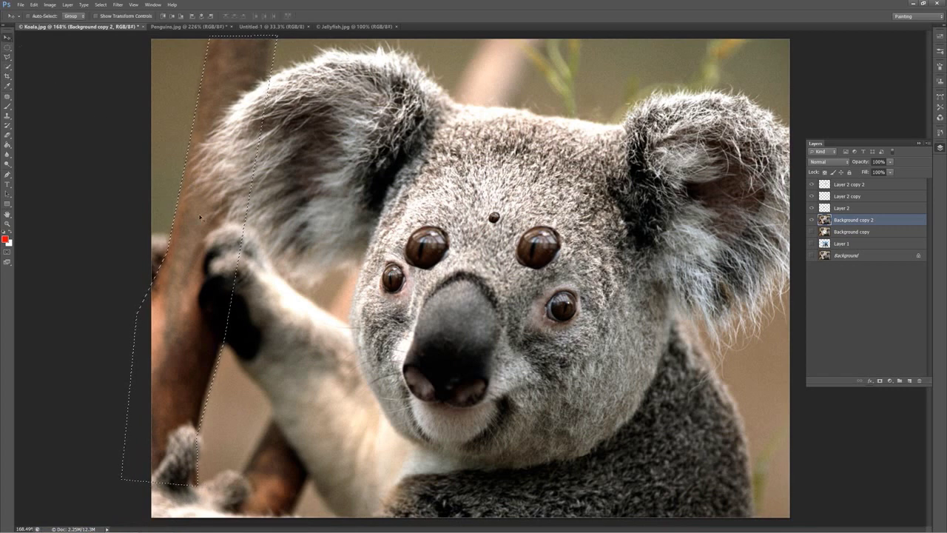
{"action": "mouse_move", "coordinate": [208, 238]}
{"action": "left_mouse_down"}
{"action": "mouse_move", "coordinate": [631, 219]}
{"action": "mouse_move", "coordinate": [289, 226]}
{"action": "mouse_move", "coordinate": [313, 247]}
{"action": "left_mouse_up"}
{"action": "key", "text": "ctrl+z"}
{"action": "key", "text": "ctrl+d"}
Step: Switch to Penguins.jpg and select the left-hand penguin by tracing its edges with the Magnetic Lasso
{"action": "left_click", "coordinate": [189, 26]}
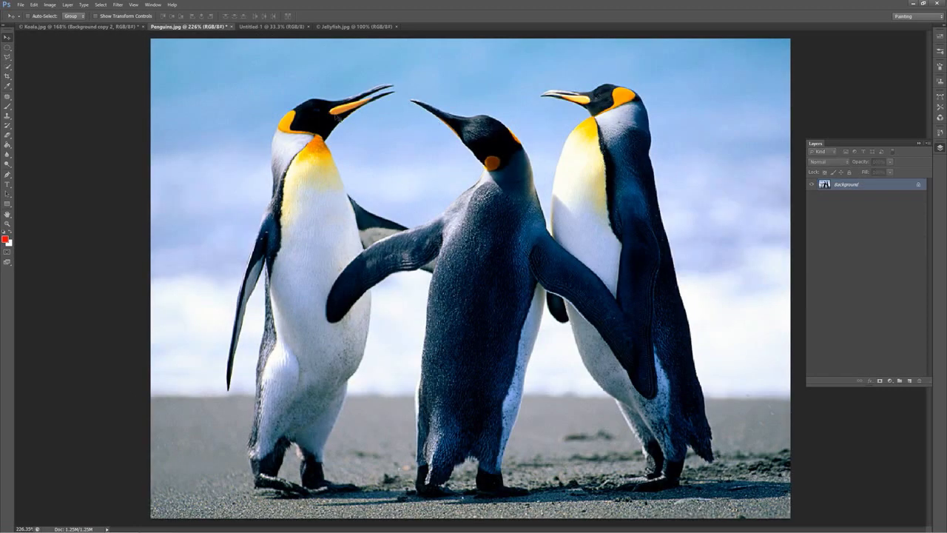
{"action": "left_click", "coordinate": [8, 59]}
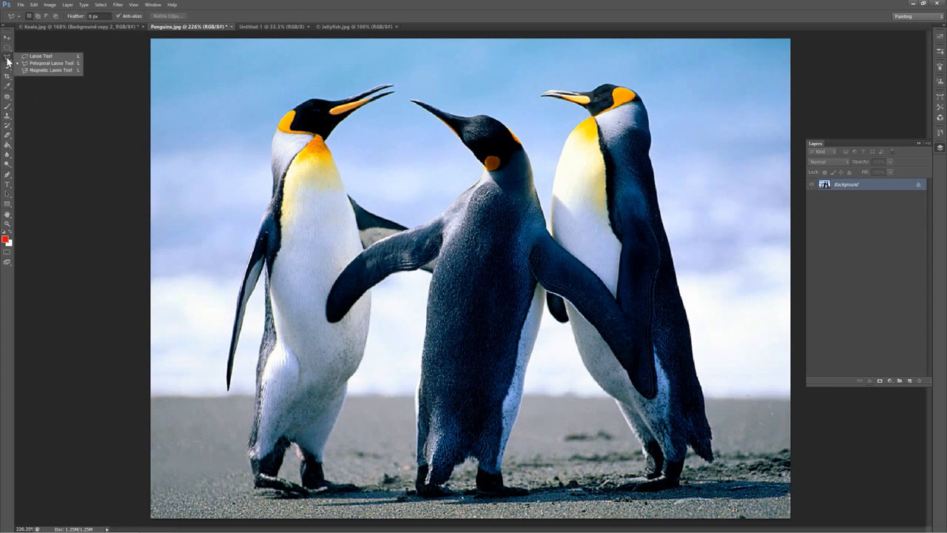
{"action": "left_click", "coordinate": [52, 70]}
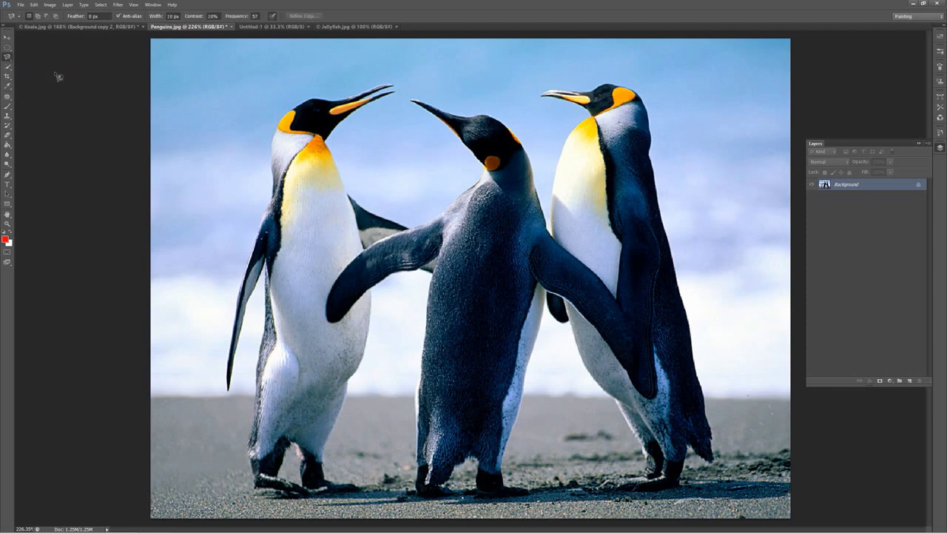
{"action": "left_click", "coordinate": [277, 113]}
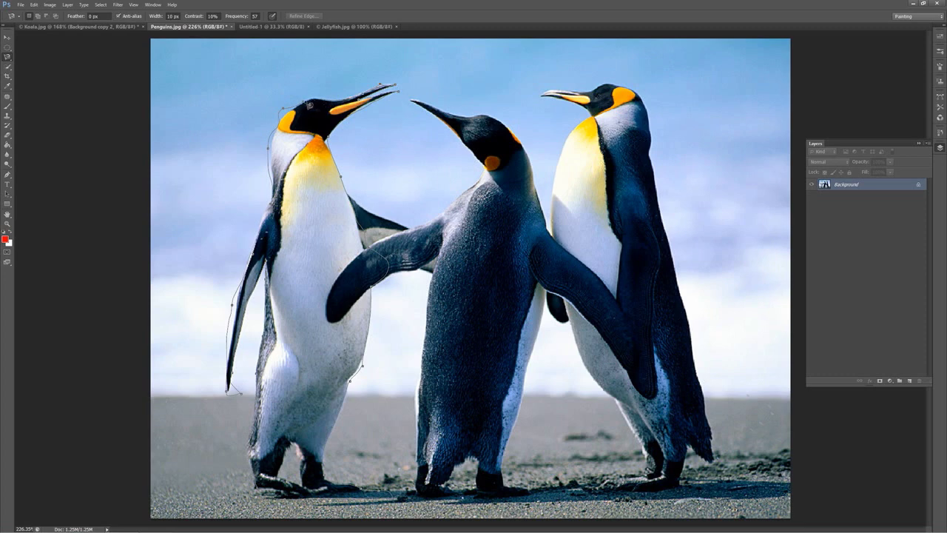
{"action": "double_click", "coordinate": [310, 105]}
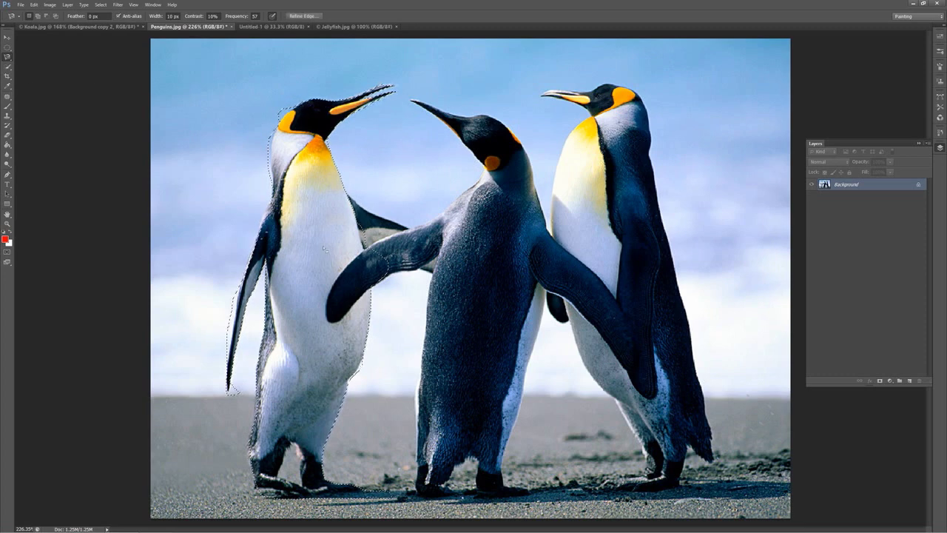
Step: Subtract the excess sky behind the left-hand penguin's head and neck from the selection using the freehand Lasso
{"action": "left_click", "coordinate": [8, 47]}
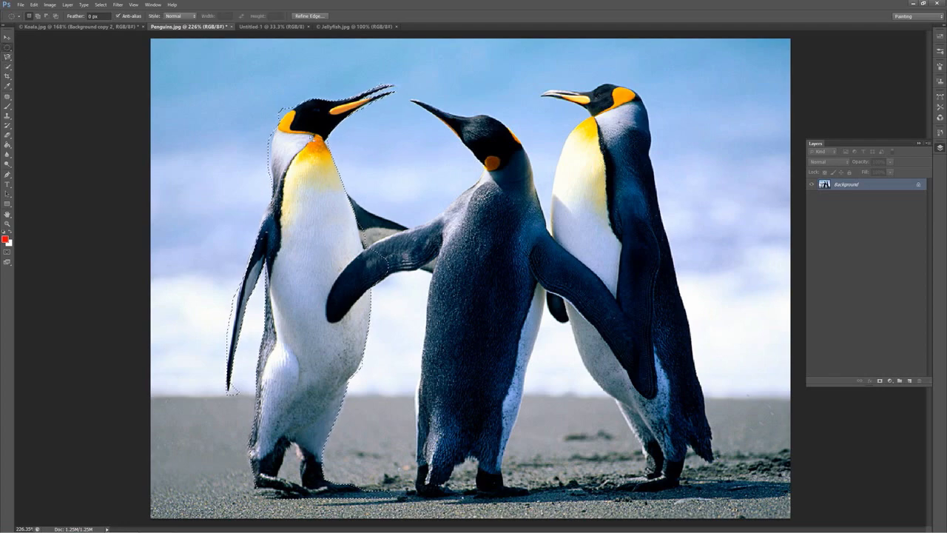
{"action": "key", "text": "ctrl+plus"}
{"action": "key", "text": "ctrl+plus"}
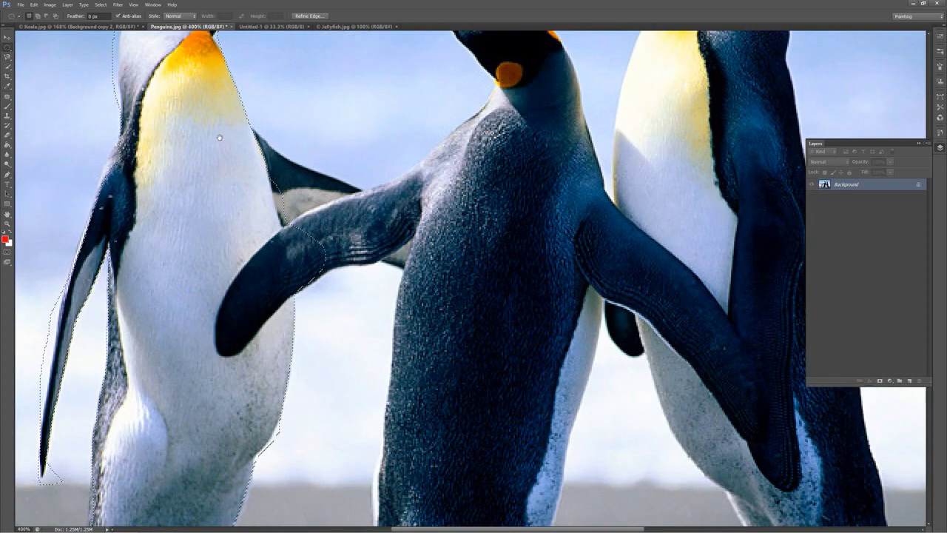
{"action": "left_click_drag", "start_coordinate": [218, 137], "coordinate": [417, 329]}
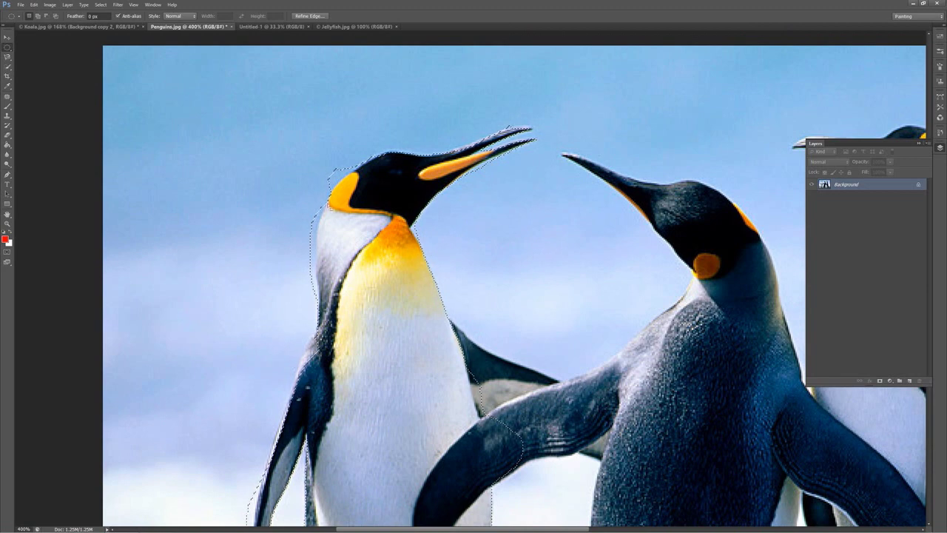
{"action": "left_click_drag", "start_coordinate": [339, 193], "coordinate": [236, 173]}
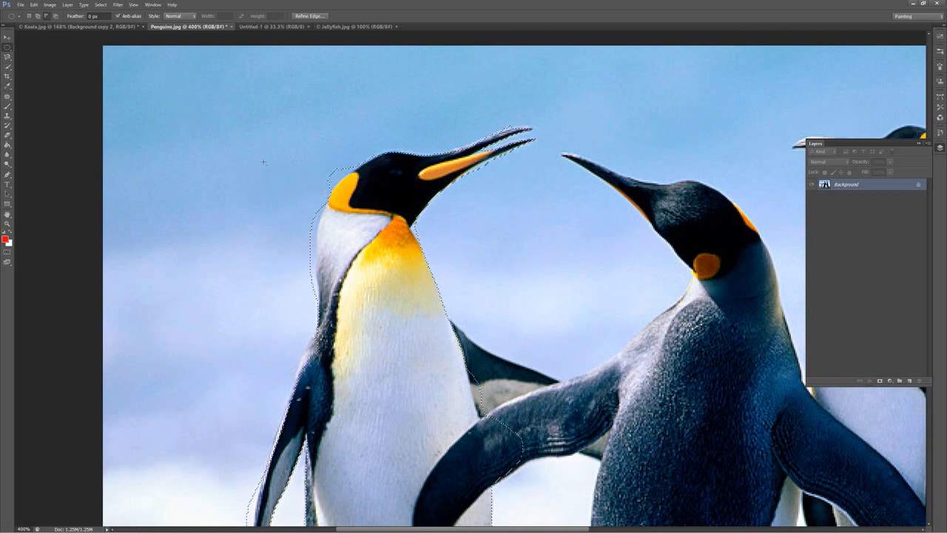
{"action": "left_click", "coordinate": [7, 57]}
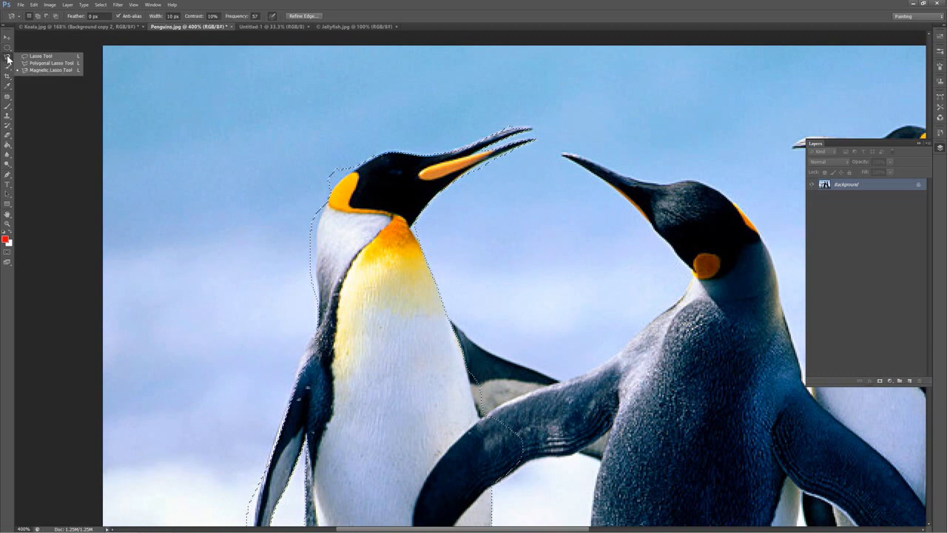
{"action": "left_click", "coordinate": [34, 63]}
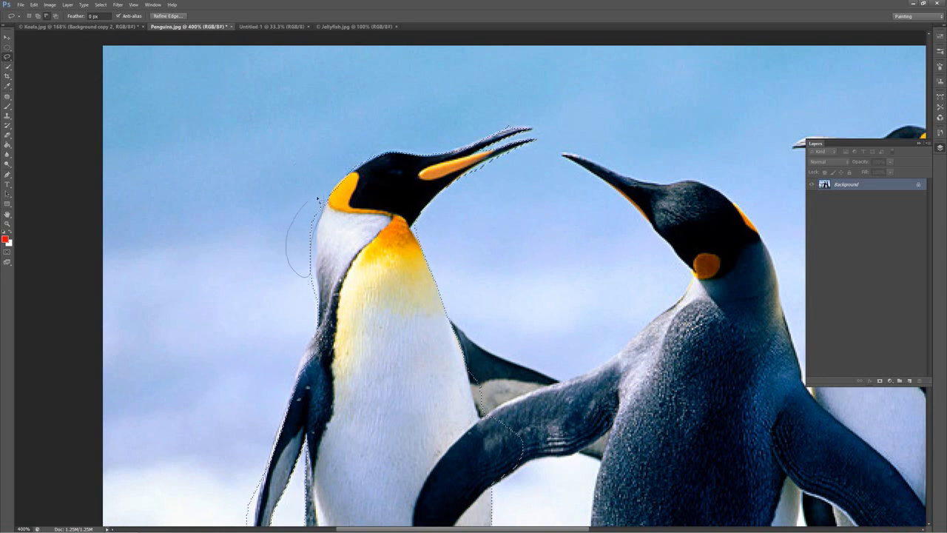
{"action": "left_click_drag", "start_coordinate": [322, 200], "coordinate": [321, 199]}
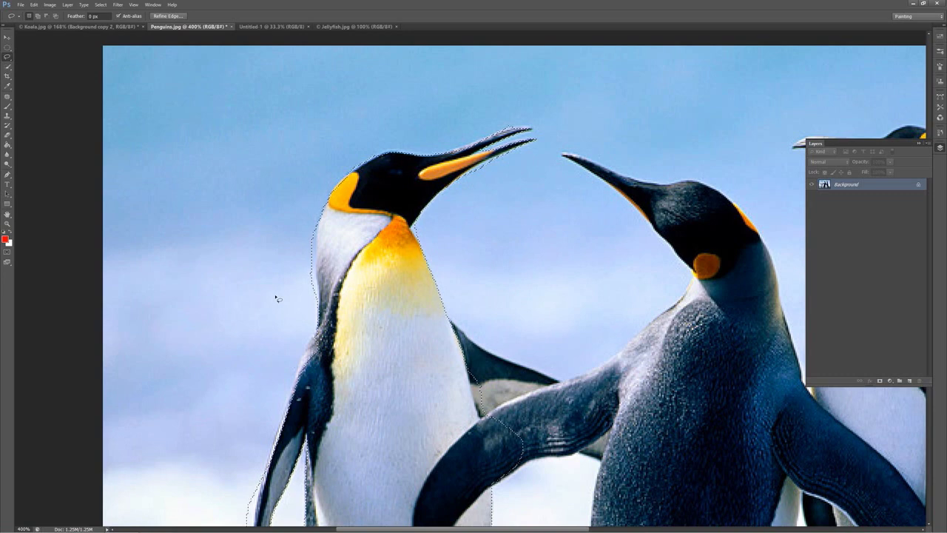
Step: Try moving the selected penguin over the middle one with the Move tool, and undo the move
{"action": "key", "text": "ctrl+minus"}
{"action": "key", "text": "ctrl+minus"}
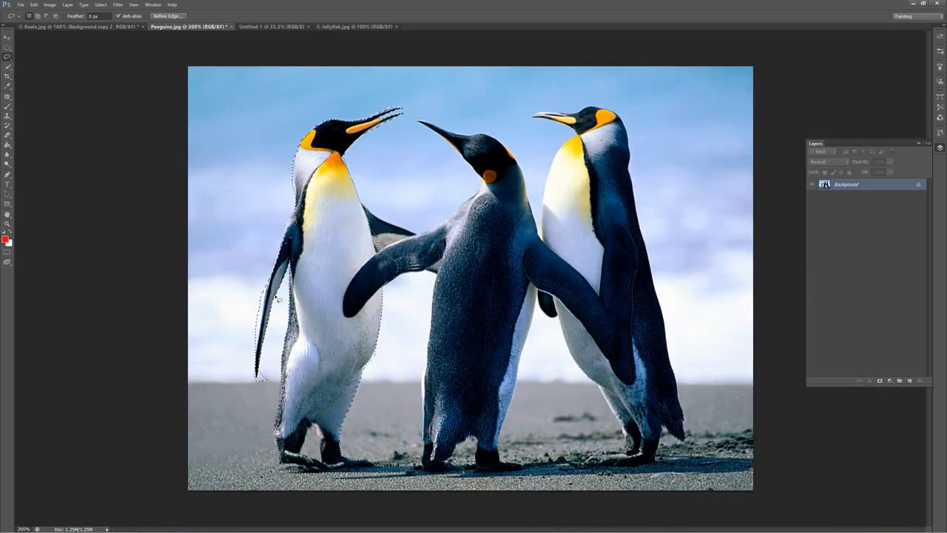
{"action": "key", "text": "v"}
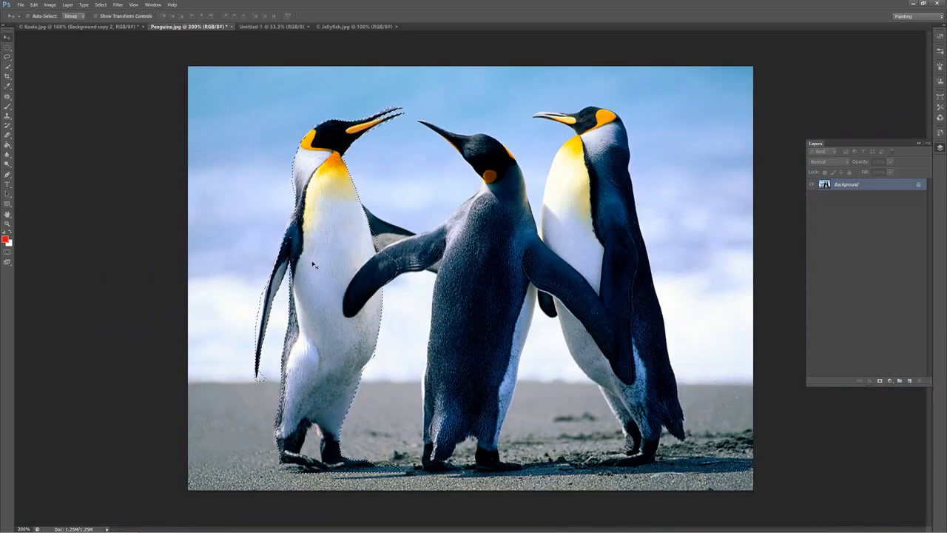
{"action": "mouse_move", "coordinate": [339, 263]}
{"action": "left_mouse_down"}
{"action": "mouse_move", "coordinate": [405, 274]}
{"action": "mouse_move", "coordinate": [624, 267]}
{"action": "mouse_move", "coordinate": [528, 255]}
{"action": "left_mouse_up"}
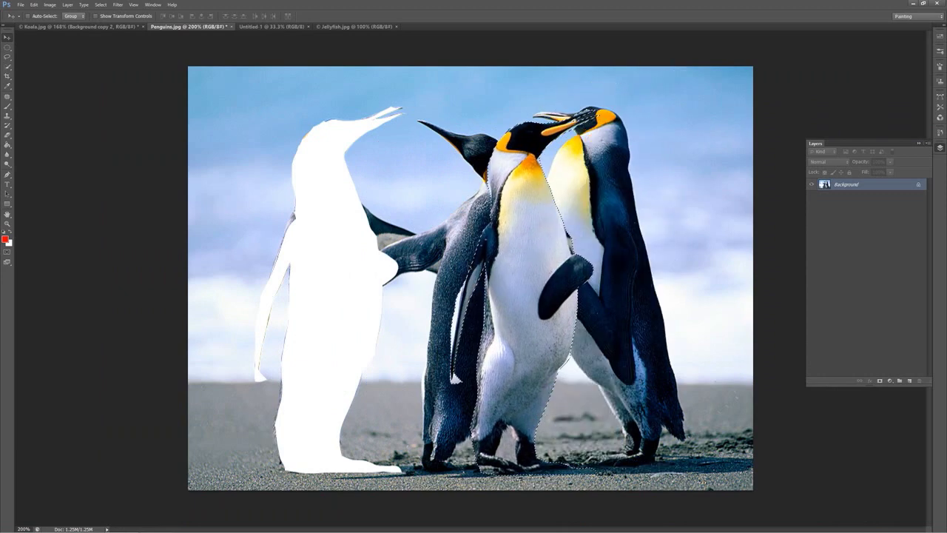
{"action": "key", "text": "ctrl+z"}
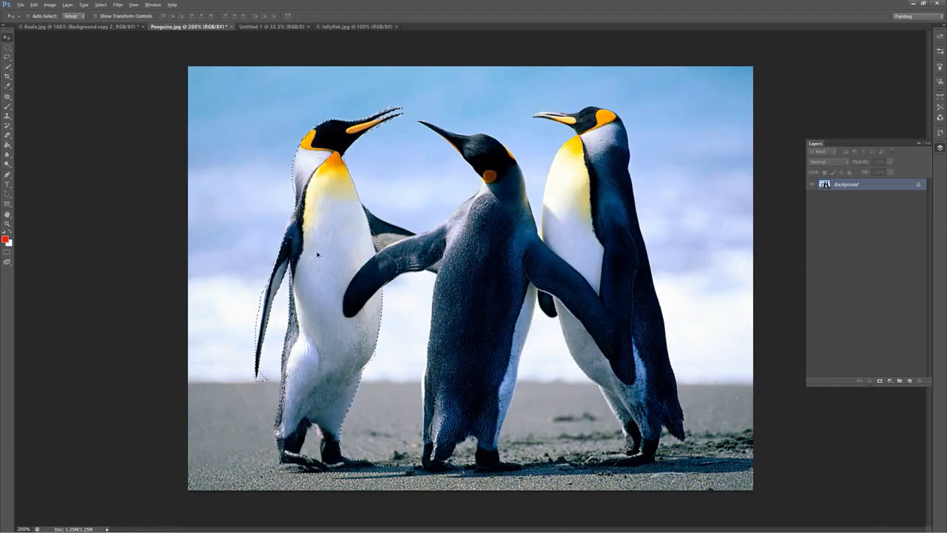
Step: Try placing another copy of the selected penguin over the right-hand penguin, and undo the penguin copies
{"action": "mouse_move", "coordinate": [350, 255]}
{"action": "left_mouse_down"}
{"action": "mouse_move", "coordinate": [481, 252]}
{"action": "mouse_move", "coordinate": [507, 276]}
{"action": "mouse_move", "coordinate": [620, 276]}
{"action": "mouse_move", "coordinate": [599, 276]}
{"action": "left_mouse_up"}
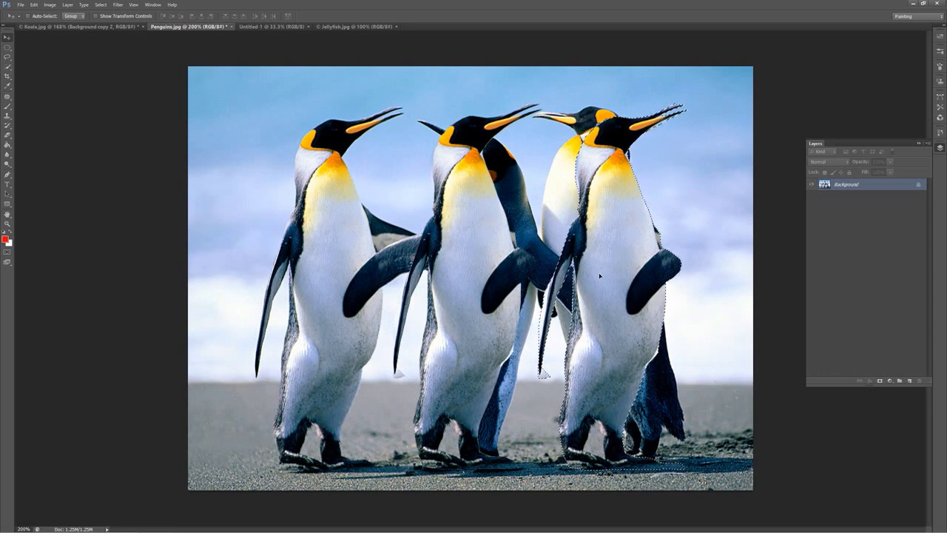
{"action": "key", "text": "ctrl+z"}
{"action": "key", "text": "ctrl+z"}
{"action": "key", "text": "ctrl+z"}
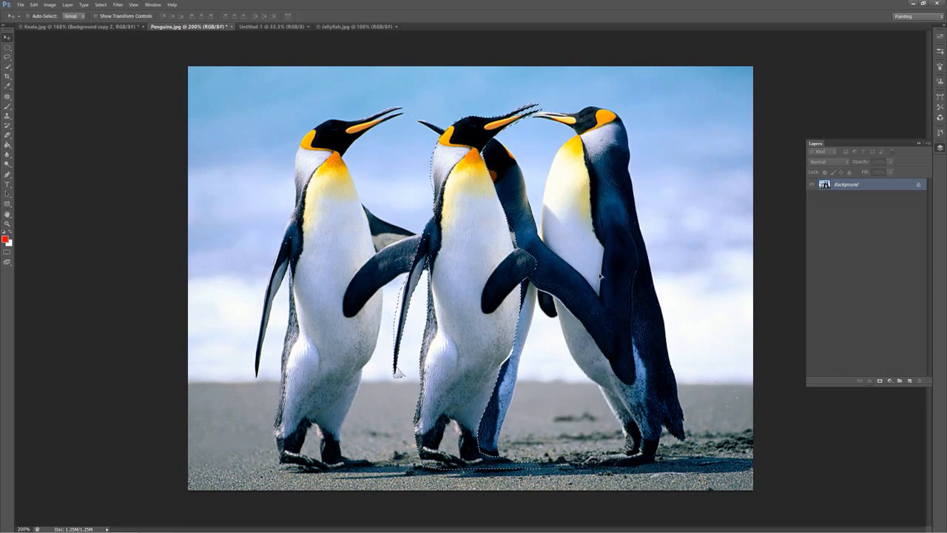
{"action": "key", "text": "ctrl+alt+z"}
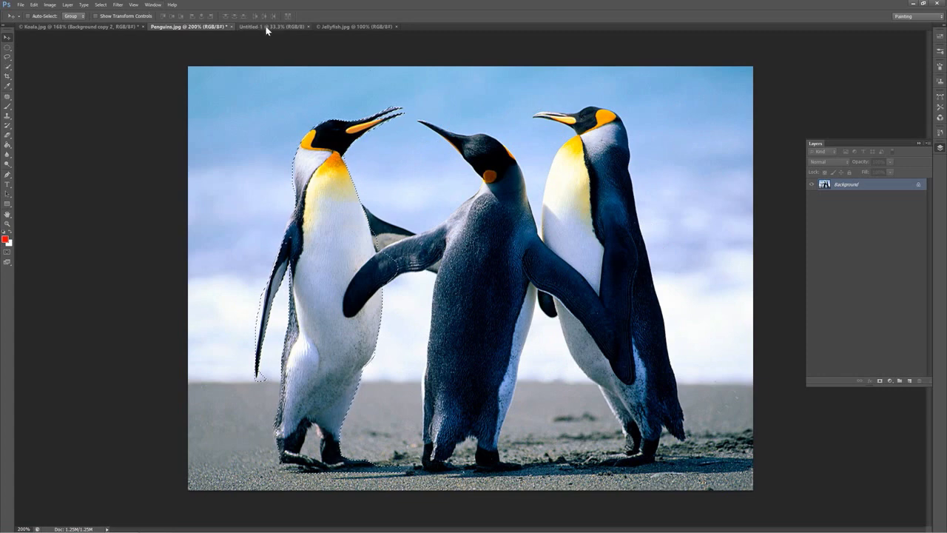
Step: Try refining the penguin selection's edge with feather 0.9 px, contrast 8% and shift edge -27% plus some smoothing, and discard the refinement
{"action": "key", "text": "m"}
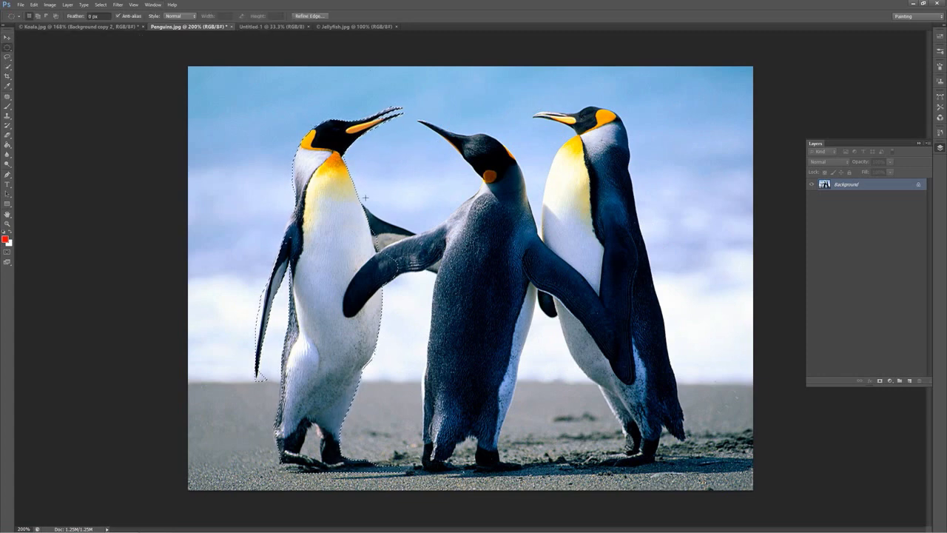
{"action": "left_click", "coordinate": [312, 17]}
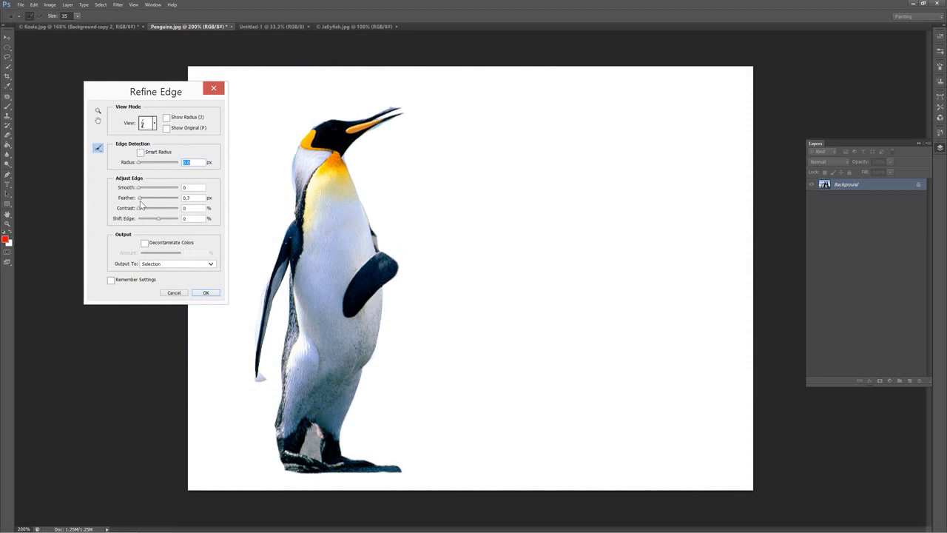
{"action": "key", "text": "Tab"}
{"action": "key", "text": "Tab"}
{"action": "key", "text": "Tab"}
{"action": "left_click_drag", "start_coordinate": [157, 221], "coordinate": [152, 222]}
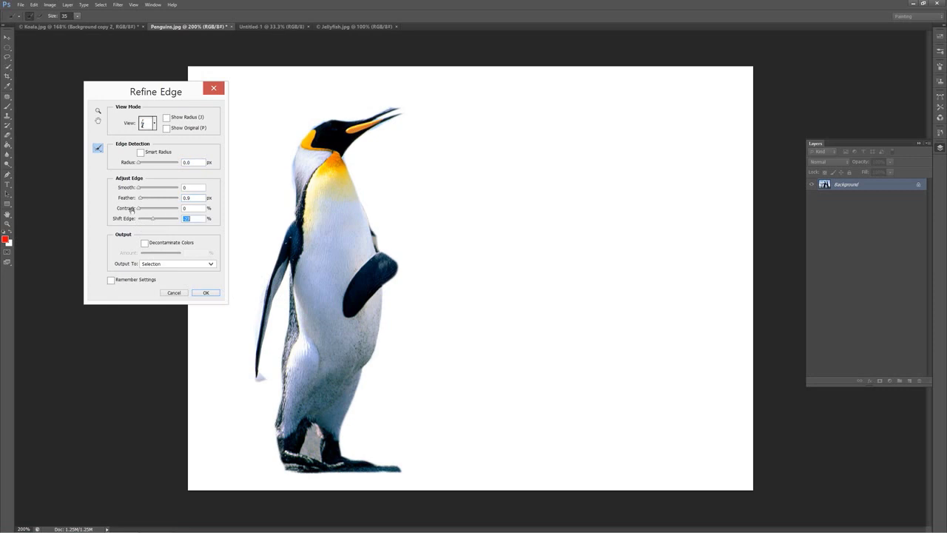
{"action": "key", "text": "shift+Tab"}
{"action": "left_click", "coordinate": [143, 188]}
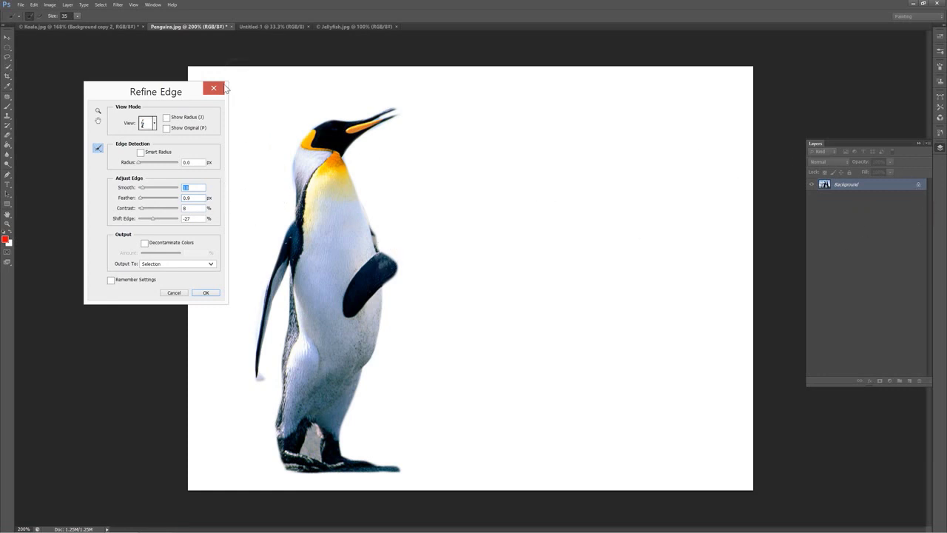
{"action": "left_click", "coordinate": [213, 88]}
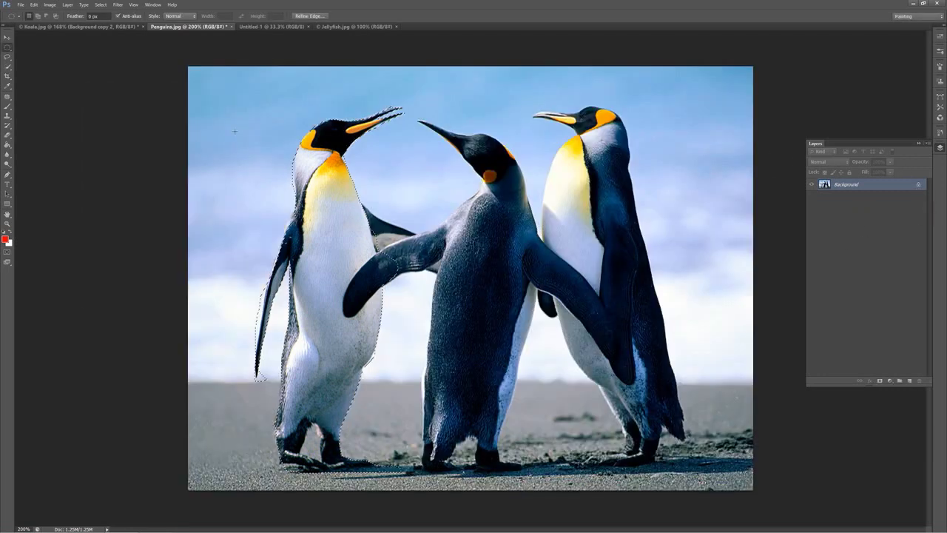
Step: Copy the selected penguin to its own layer, checking it with the Background hidden, and duplicate the Background layer beneath it
{"action": "right_click", "coordinate": [337, 261]}
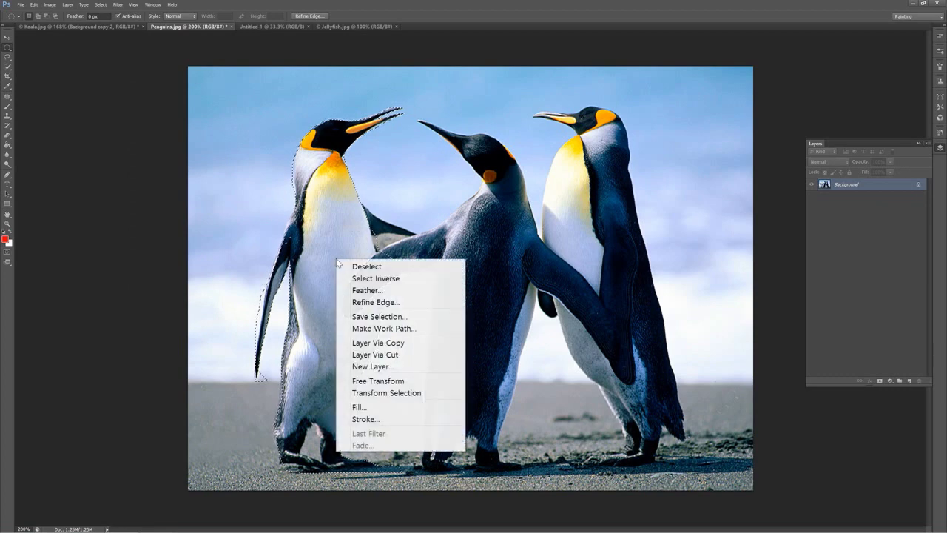
{"action": "left_click", "coordinate": [396, 342]}
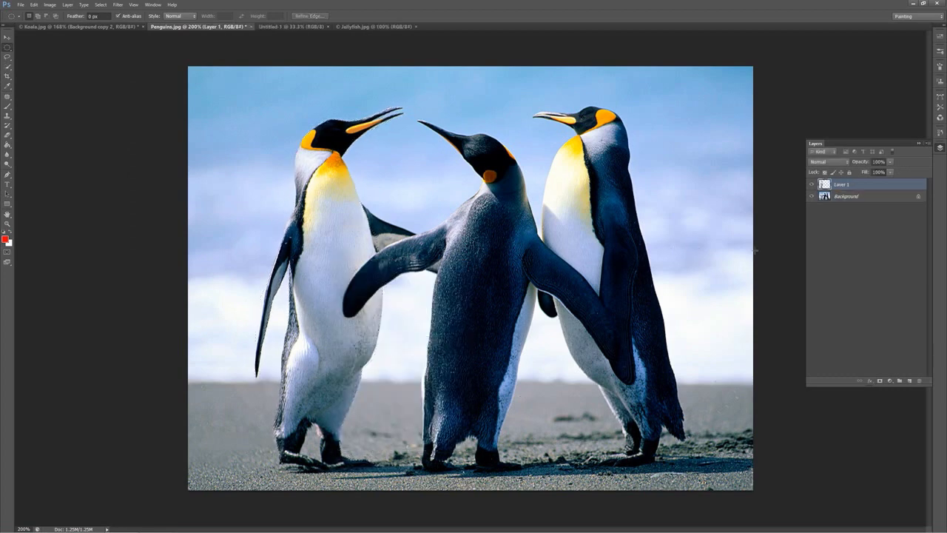
{"action": "left_click", "coordinate": [8, 37]}
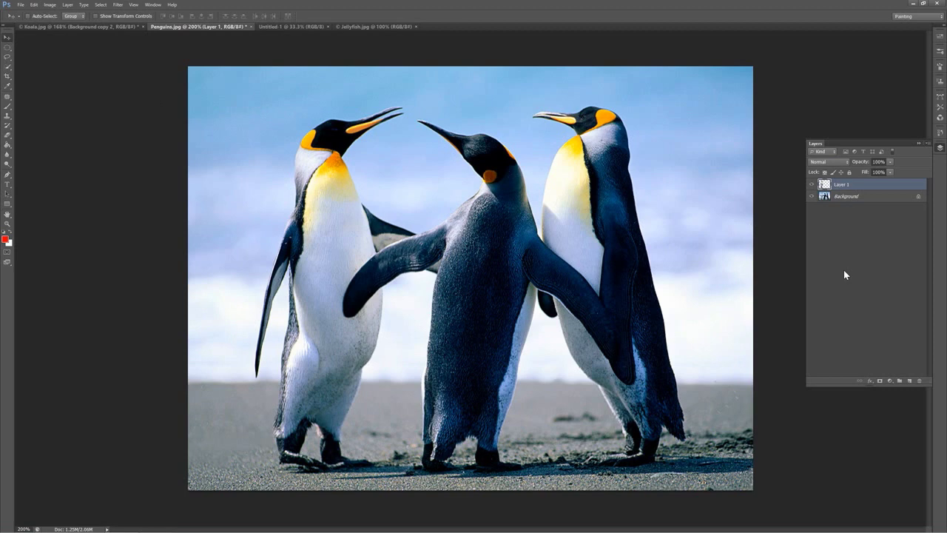
{"action": "left_click", "coordinate": [811, 197]}
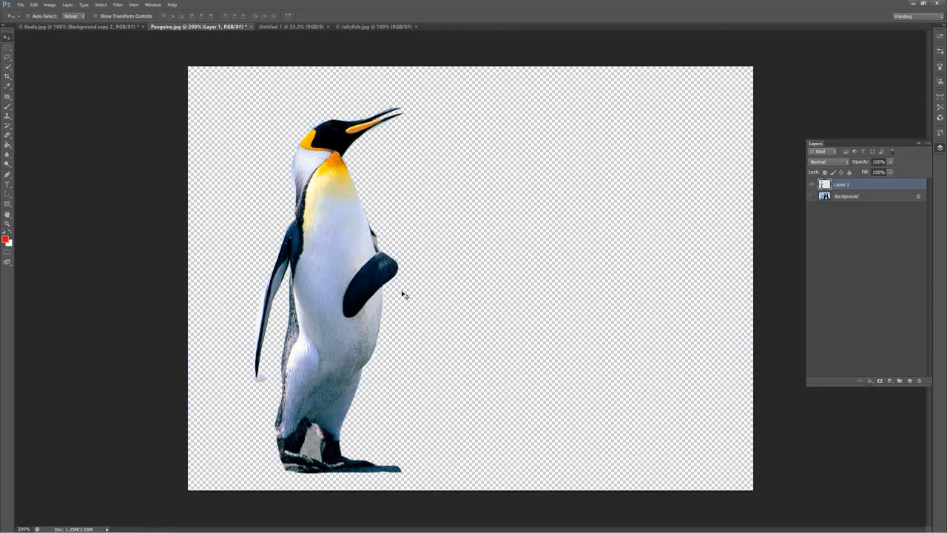
{"action": "left_click", "coordinate": [811, 197]}
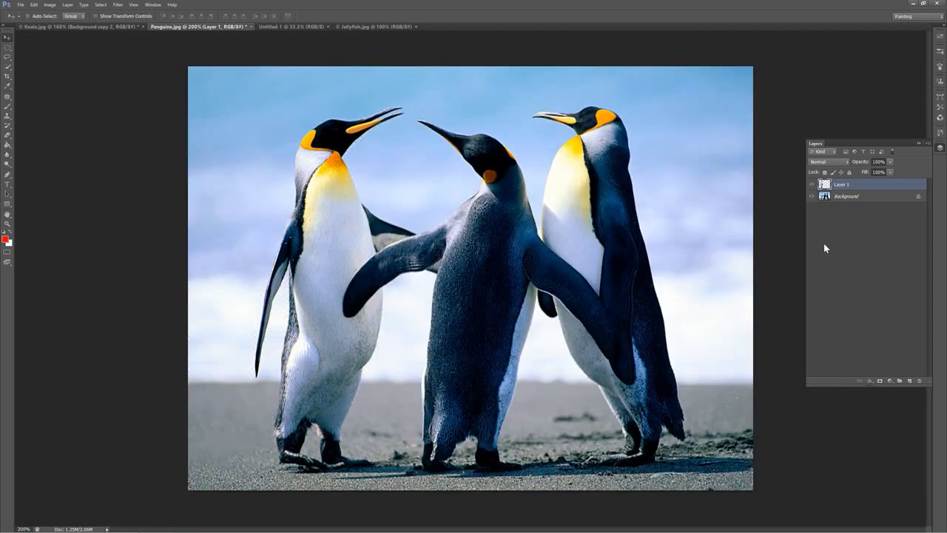
{"action": "left_click_drag", "start_coordinate": [856, 197], "coordinate": [911, 380]}
{"action": "left_click", "coordinate": [840, 186]}
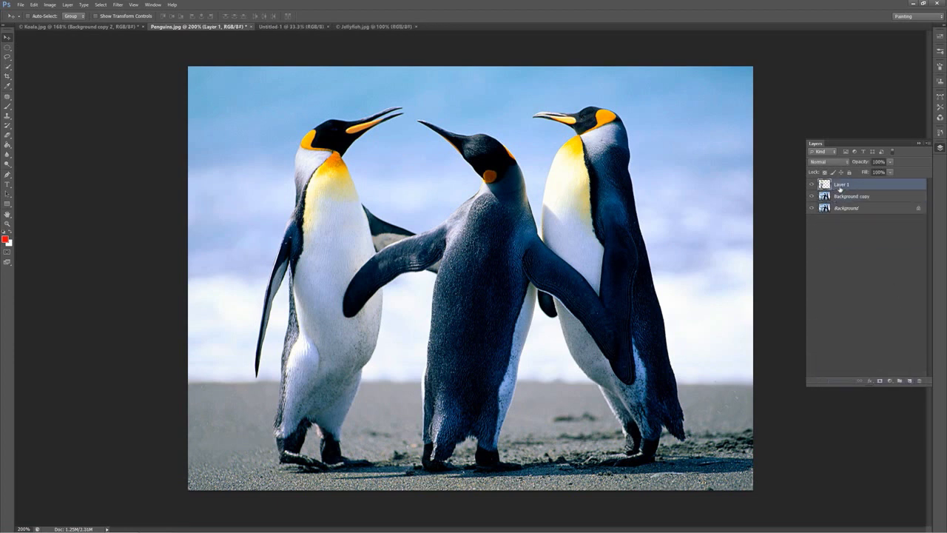
Step: Shrink the copied penguin to about 58% width and 31% height and place it on the sand beside the left-hand penguin's legs
{"action": "left_click_drag", "start_coordinate": [356, 297], "coordinate": [293, 298]}
{"action": "key", "text": "ctrl+t"}
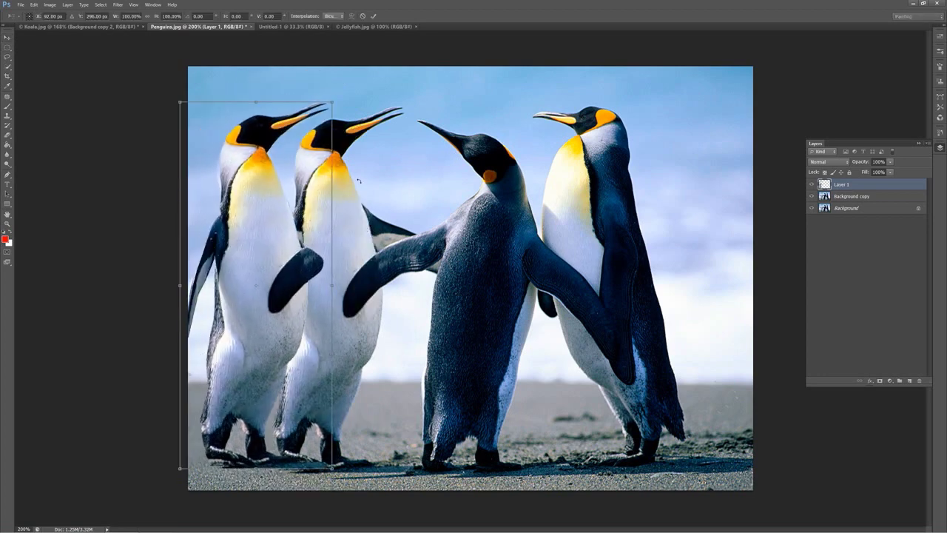
{"action": "left_click_drag", "start_coordinate": [331, 101], "coordinate": [266, 357]}
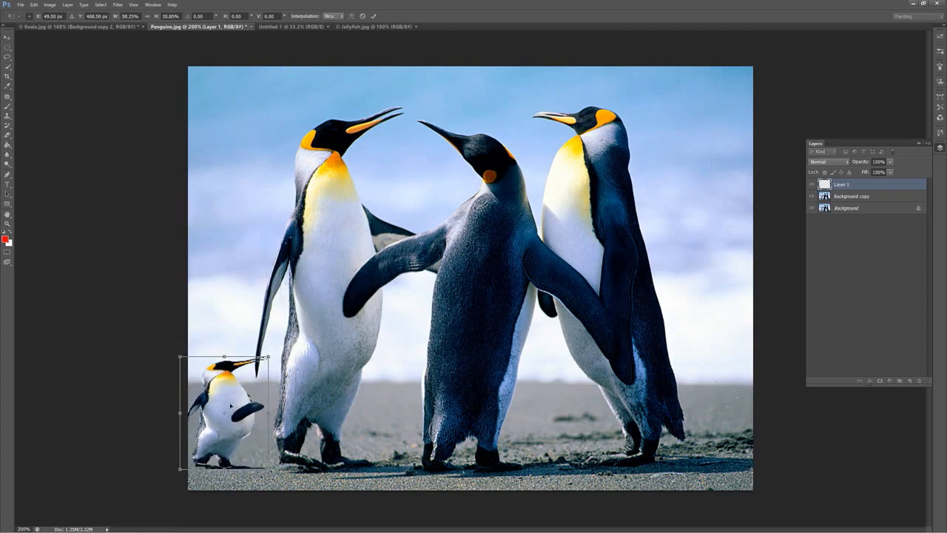
{"action": "left_click_drag", "start_coordinate": [231, 400], "coordinate": [244, 407]}
{"action": "key", "text": "Return"}
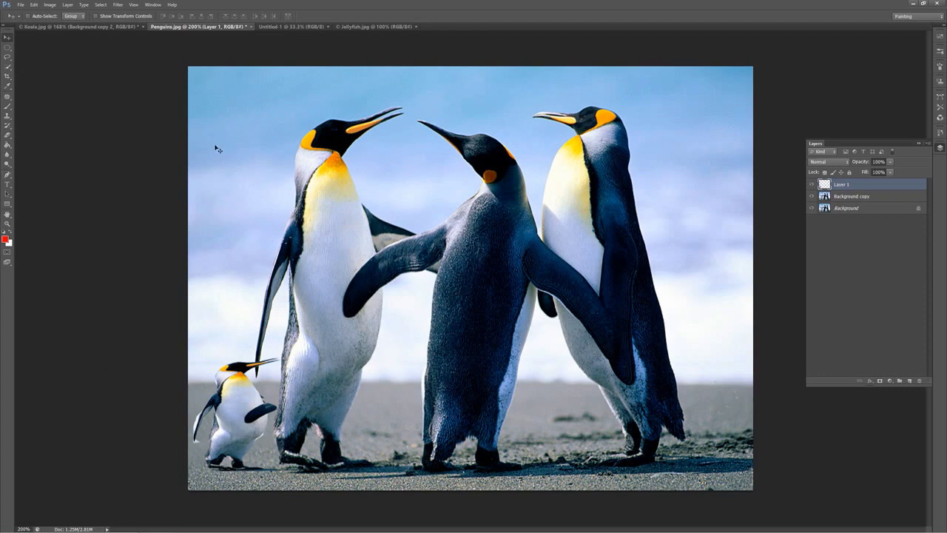
Step: Look through the other open documents, switch to Jellyfish.jpg and fit the image to the screen
{"action": "left_click", "coordinate": [292, 27]}
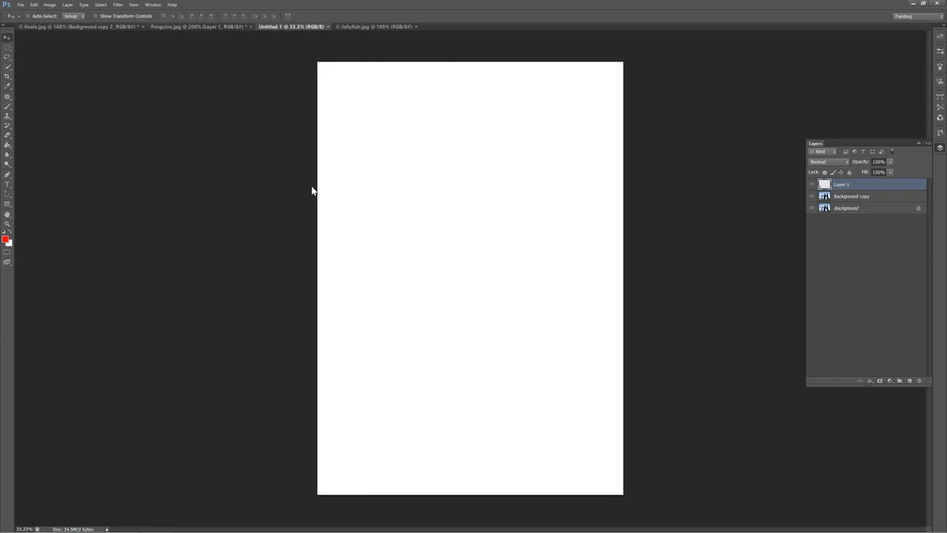
{"action": "left_click", "coordinate": [94, 26]}
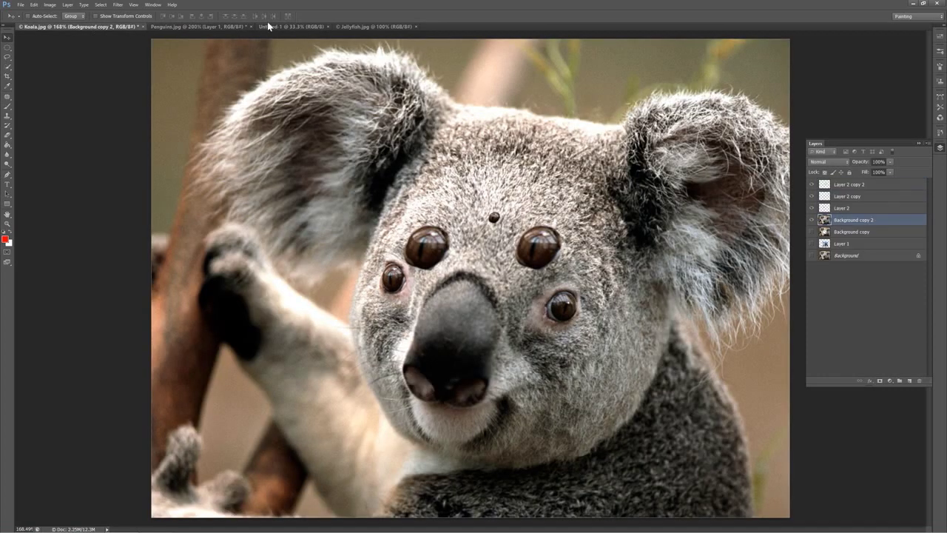
{"action": "left_click", "coordinate": [344, 27]}
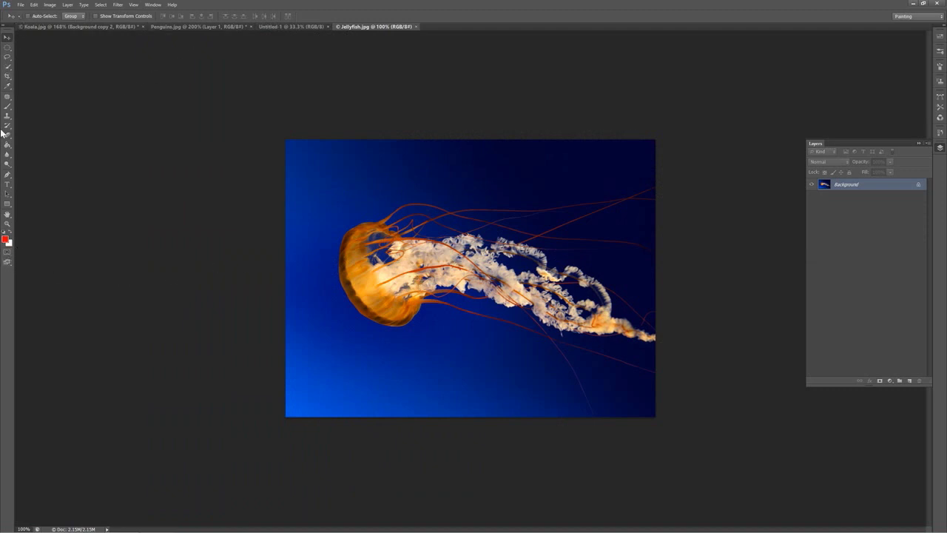
{"action": "double_click", "coordinate": [8, 213]}
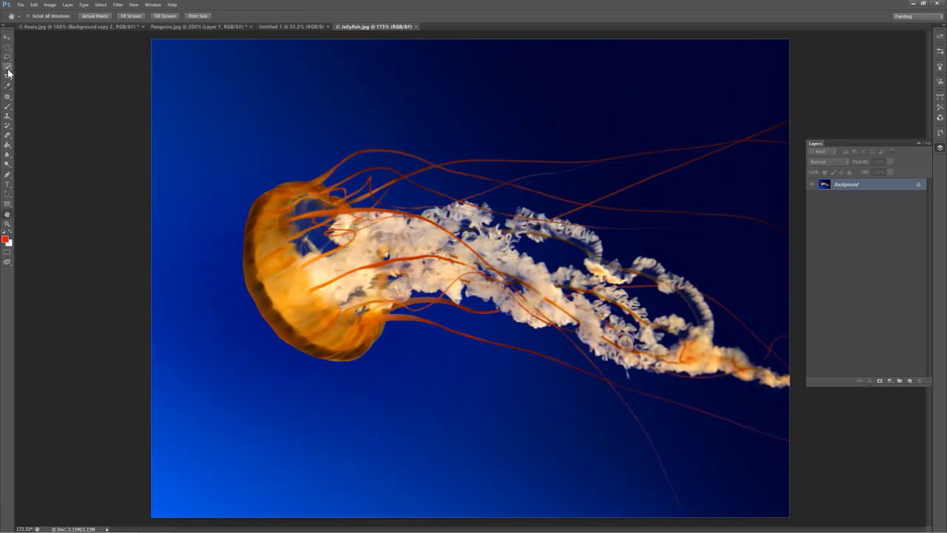
Step: Select the blue water all around the jellyfish with the Quick Selection tool
{"action": "left_click", "coordinate": [8, 70]}
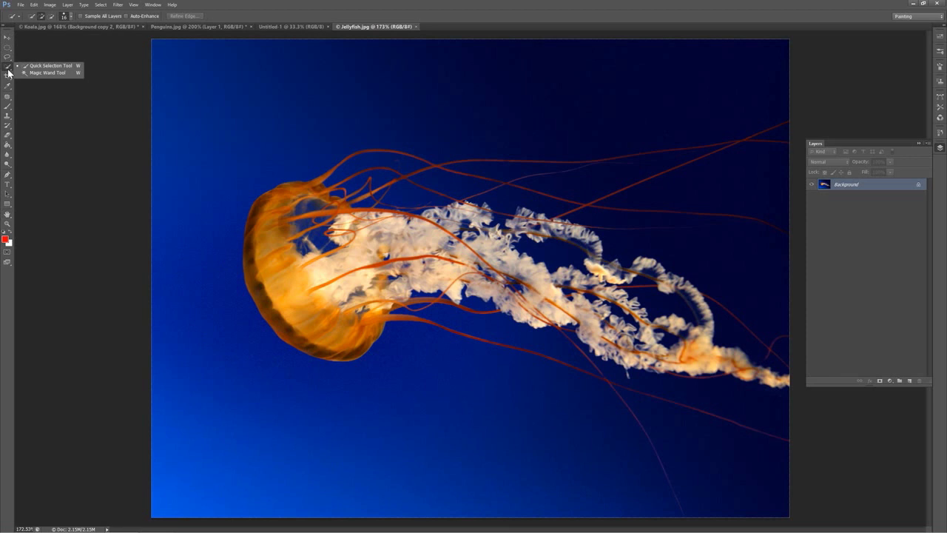
{"action": "left_click", "coordinate": [58, 67]}
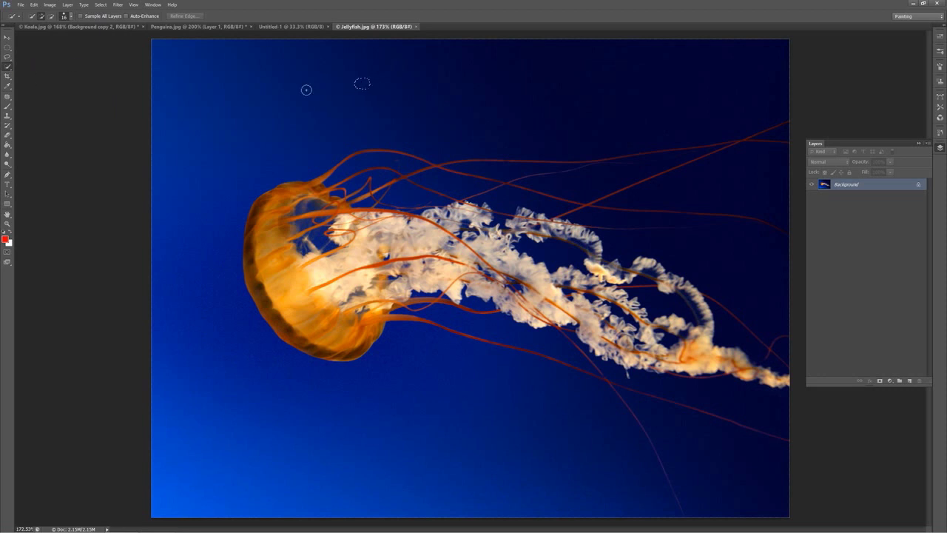
{"action": "mouse_move", "coordinate": [304, 91]}
{"action": "left_mouse_down"}
{"action": "mouse_move", "coordinate": [257, 103]}
{"action": "mouse_move", "coordinate": [205, 137]}
{"action": "mouse_move", "coordinate": [167, 193]}
{"action": "left_mouse_up"}
{"action": "mouse_move", "coordinate": [171, 303]}
{"action": "left_mouse_down"}
{"action": "mouse_move", "coordinate": [207, 433]}
{"action": "mouse_move", "coordinate": [248, 484]}
{"action": "mouse_move", "coordinate": [308, 495]}
{"action": "mouse_move", "coordinate": [494, 486]}
{"action": "mouse_move", "coordinate": [506, 453]}
{"action": "mouse_move", "coordinate": [472, 408]}
{"action": "mouse_move", "coordinate": [703, 466]}
{"action": "mouse_move", "coordinate": [776, 469]}
{"action": "left_mouse_up"}
{"action": "mouse_move", "coordinate": [756, 233]}
{"action": "left_mouse_down"}
{"action": "mouse_move", "coordinate": [752, 273]}
{"action": "mouse_move", "coordinate": [732, 127]}
{"action": "mouse_move", "coordinate": [696, 95]}
{"action": "mouse_move", "coordinate": [492, 85]}
{"action": "mouse_move", "coordinate": [492, 95]}
{"action": "mouse_move", "coordinate": [364, 166]}
{"action": "mouse_move", "coordinate": [478, 169]}
{"action": "mouse_move", "coordinate": [473, 190]}
{"action": "mouse_move", "coordinate": [433, 181]}
{"action": "mouse_move", "coordinate": [407, 194]}
{"action": "mouse_move", "coordinate": [382, 175]}
{"action": "mouse_move", "coordinate": [350, 173]}
{"action": "mouse_move", "coordinate": [419, 180]}
{"action": "left_mouse_up"}
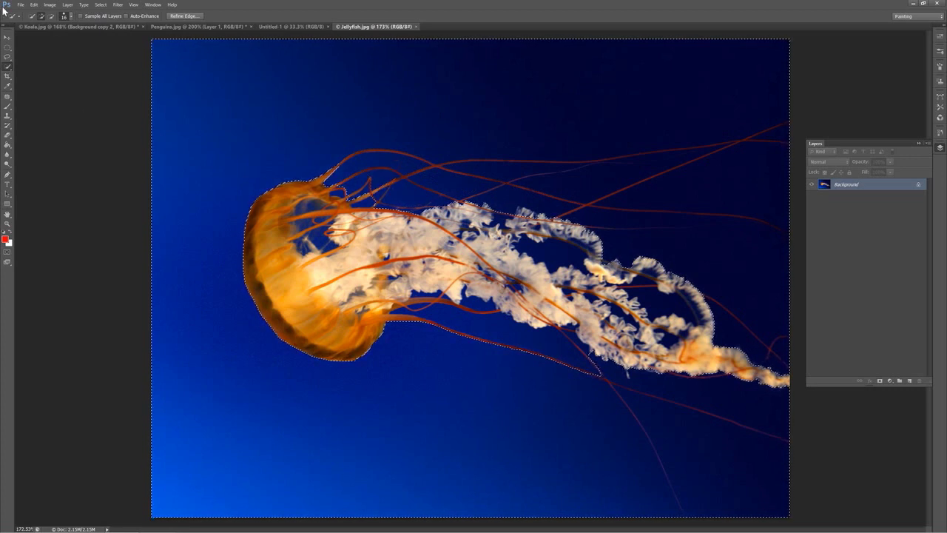
Step: Try moving the selected area on the locked Background layer with the Move tool, and dismiss the message
{"action": "key", "text": "v"}
{"action": "left_click_drag", "start_coordinate": [308, 178], "coordinate": [252, 448]}
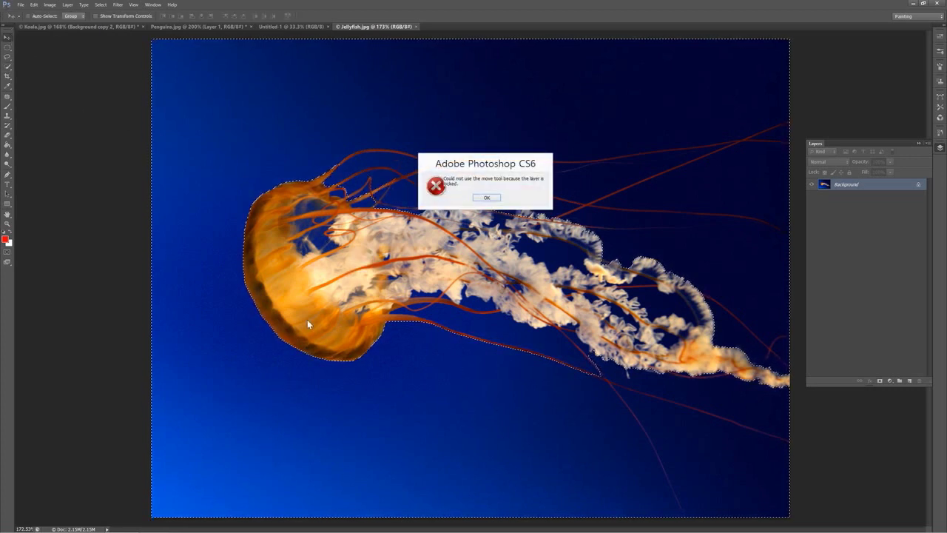
{"action": "left_click", "coordinate": [487, 198]}
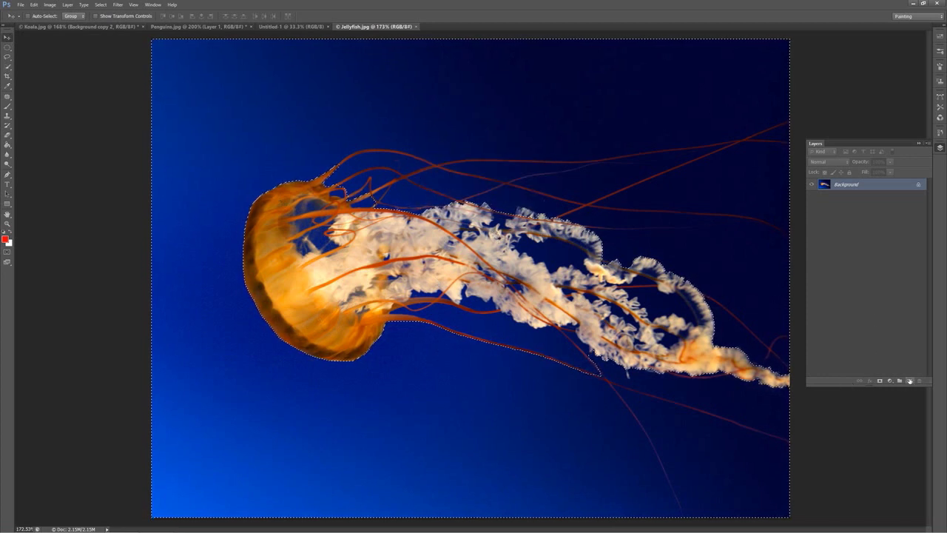
Step: Duplicate the jellyfish photo's Background layer and invert the selection so that it covers the jellyfish
{"action": "left_click_drag", "start_coordinate": [852, 186], "coordinate": [909, 380]}
{"action": "left_click_drag", "start_coordinate": [319, 295], "coordinate": [278, 310]}
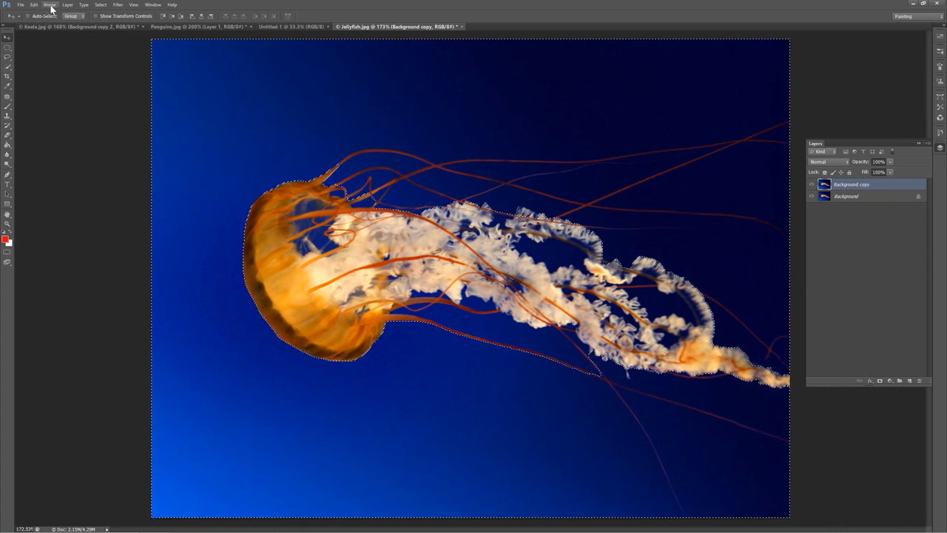
{"action": "right_click", "coordinate": [267, 268]}
{"action": "left_click", "coordinate": [285, 275]}
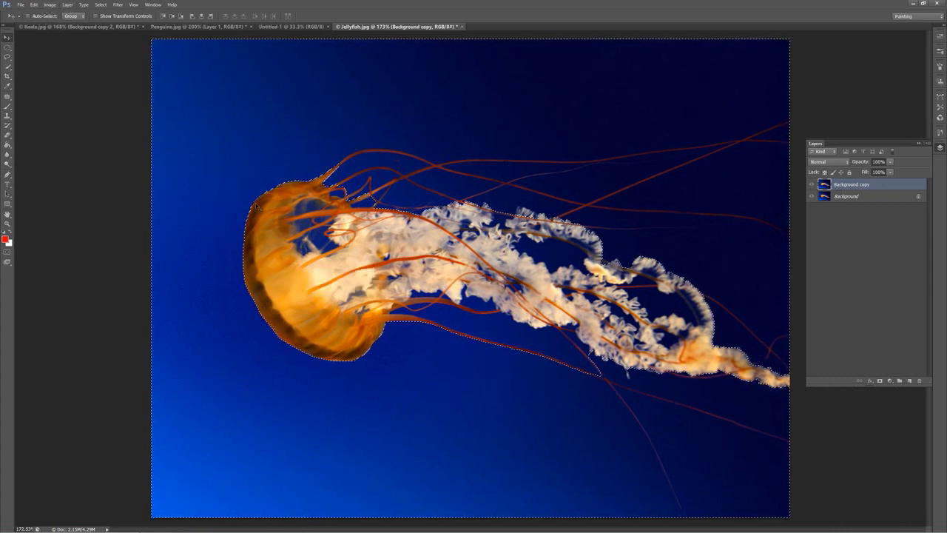
{"action": "left_click", "coordinate": [7, 57]}
{"action": "right_click", "coordinate": [309, 299]}
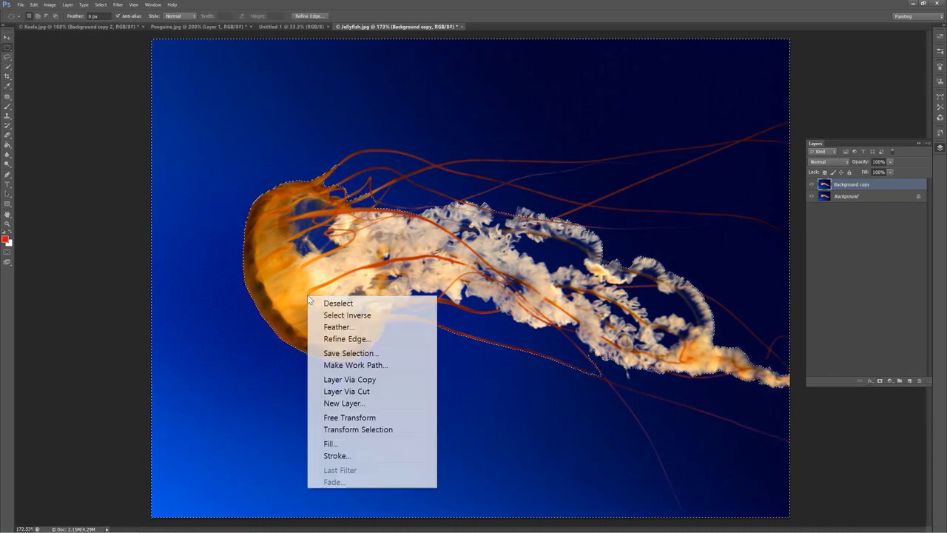
{"action": "left_click", "coordinate": [348, 315]}
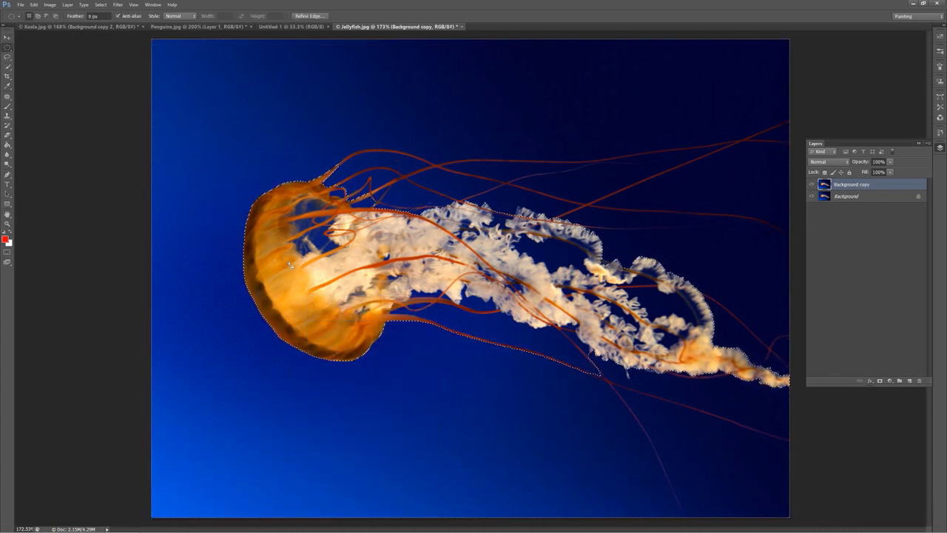
Step: Try shifting the jellyfish selection outline and placing a copy of the jellyfish below the original, undoing each attempt
{"action": "left_click_drag", "start_coordinate": [301, 273], "coordinate": [360, 334]}
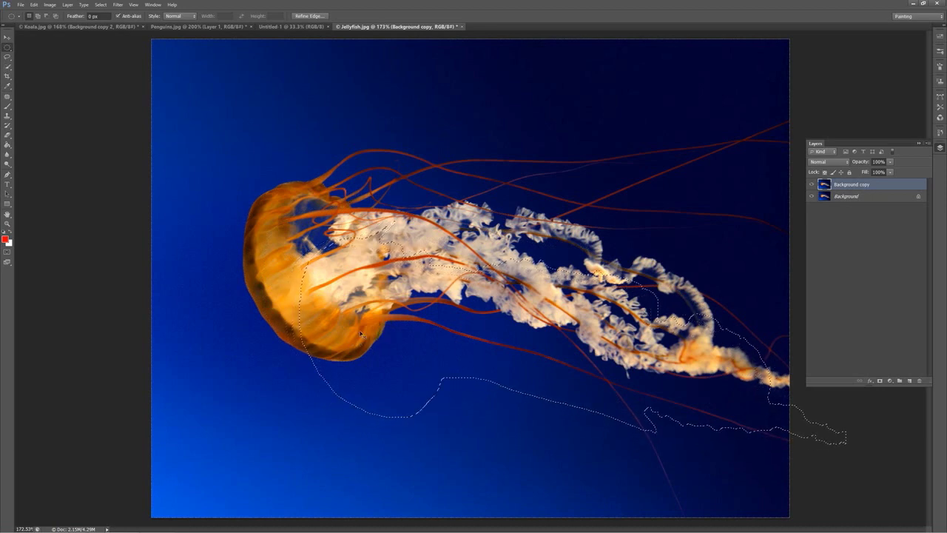
{"action": "key", "text": "ctrl+z"}
{"action": "left_click", "coordinate": [6, 38]}
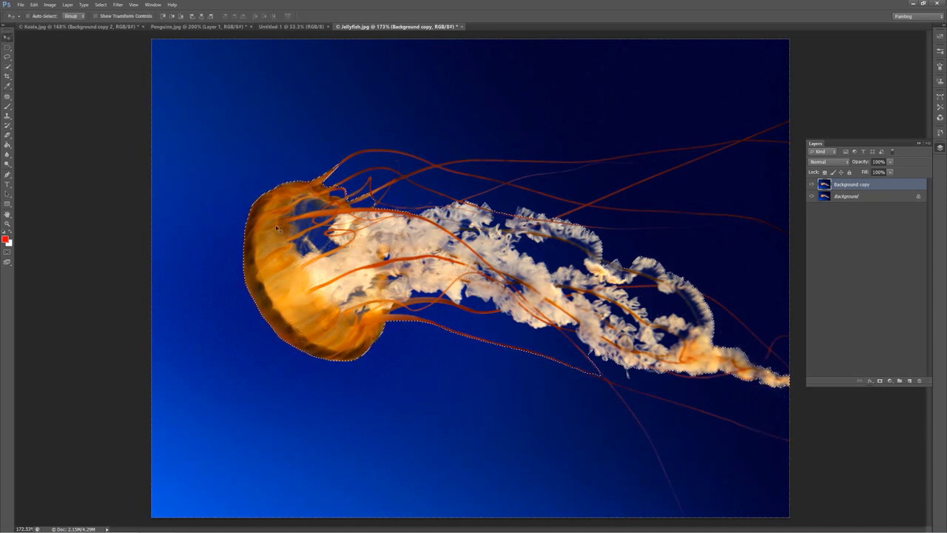
{"action": "left_click_drag", "start_coordinate": [313, 293], "coordinate": [277, 431], "text": "alt"}
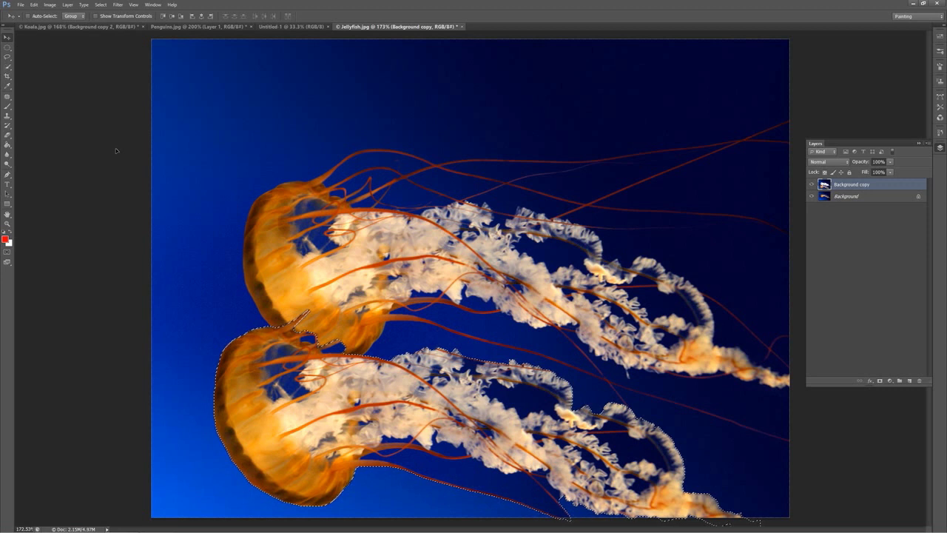
{"action": "left_click", "coordinate": [8, 68]}
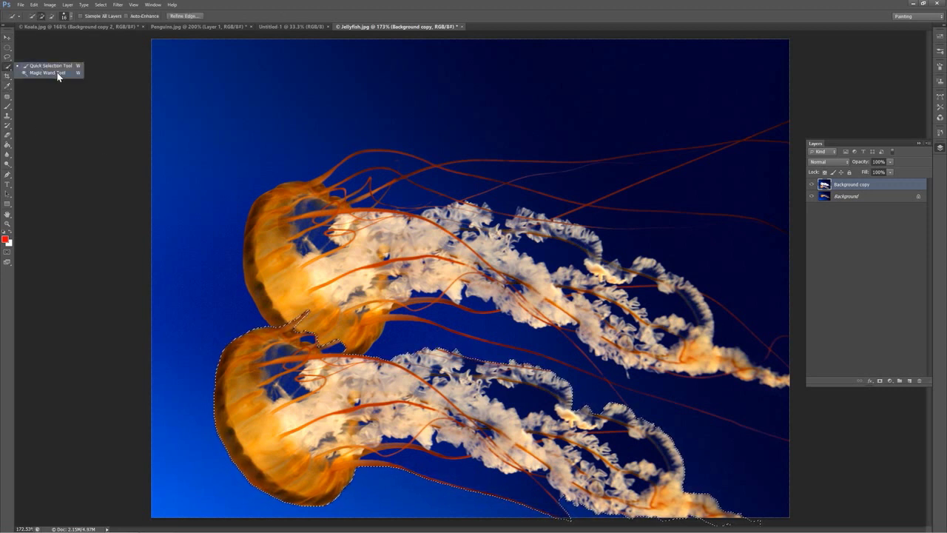
{"action": "left_click", "coordinate": [7, 69]}
{"action": "key", "text": "ctrl+z"}
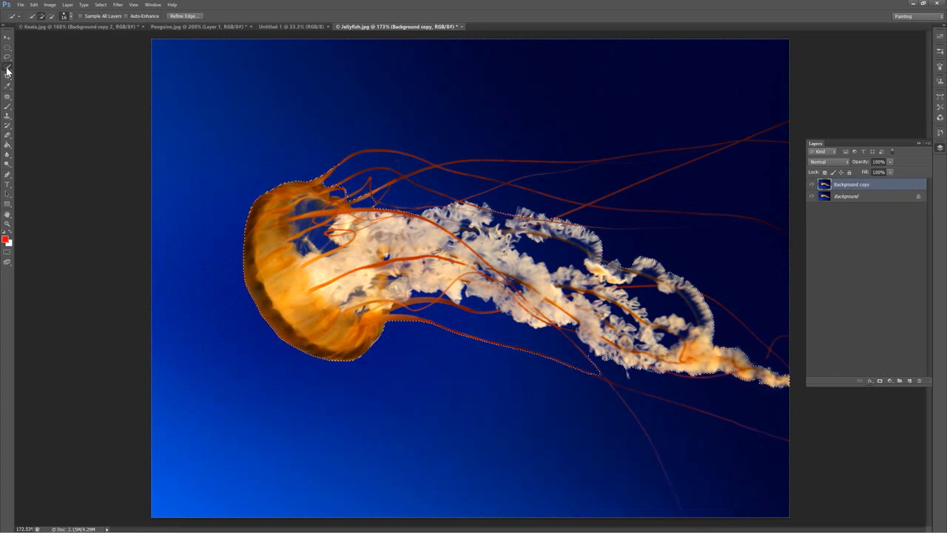
Step: Clear the jellyfish selection and switch to the Magic Wand tool
{"action": "key", "text": "ctrl+z"}
{"action": "key", "text": "ctrl+z"}
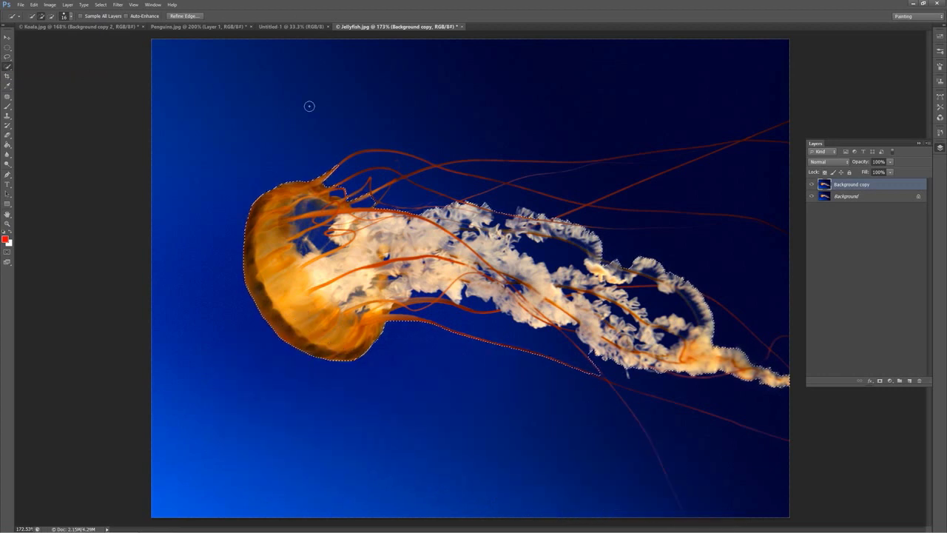
{"action": "left_click", "coordinate": [7, 46]}
{"action": "key", "text": "ctrl+d"}
{"action": "left_click", "coordinate": [7, 66]}
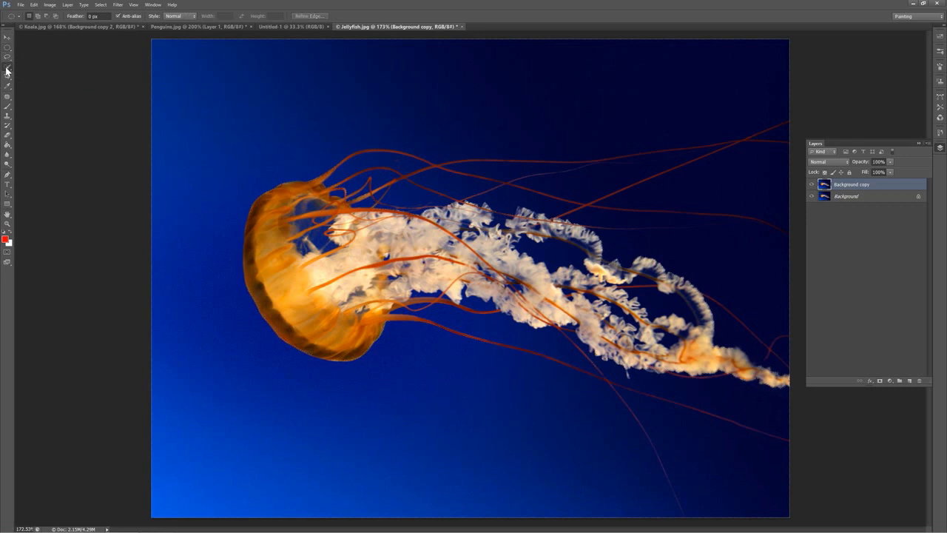
{"action": "left_click", "coordinate": [37, 74]}
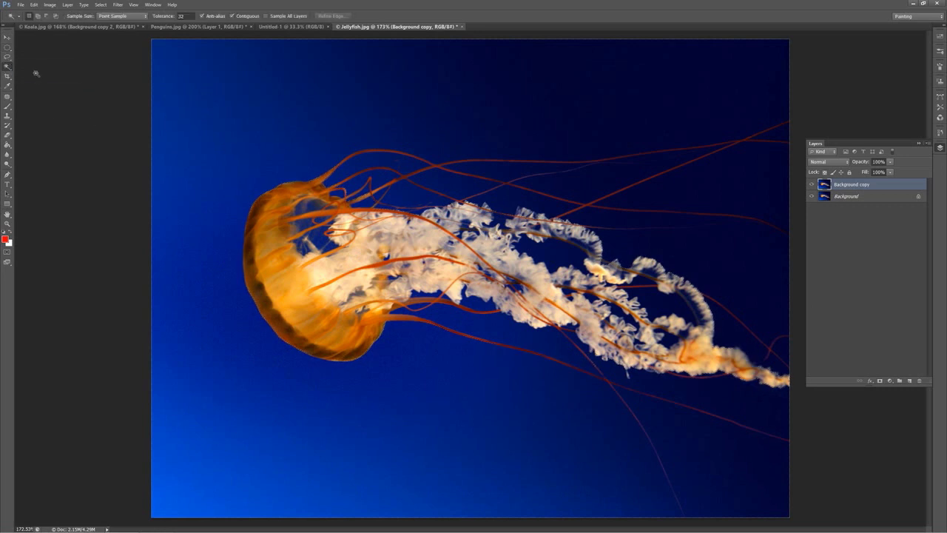
Step: Try selecting different areas of the blue water with the Magic Wand at tolerance 32, and clear the selection
{"action": "left_click", "coordinate": [252, 109]}
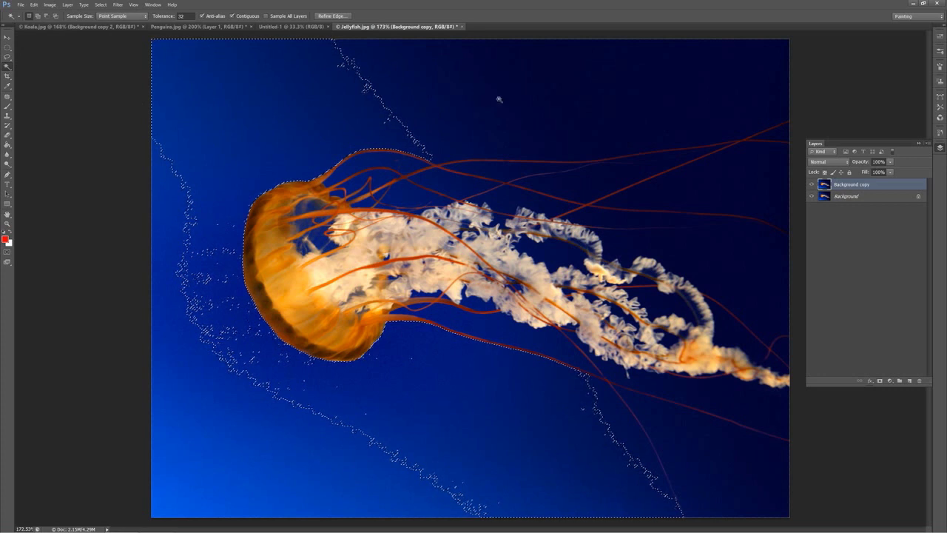
{"action": "left_click", "coordinate": [201, 199]}
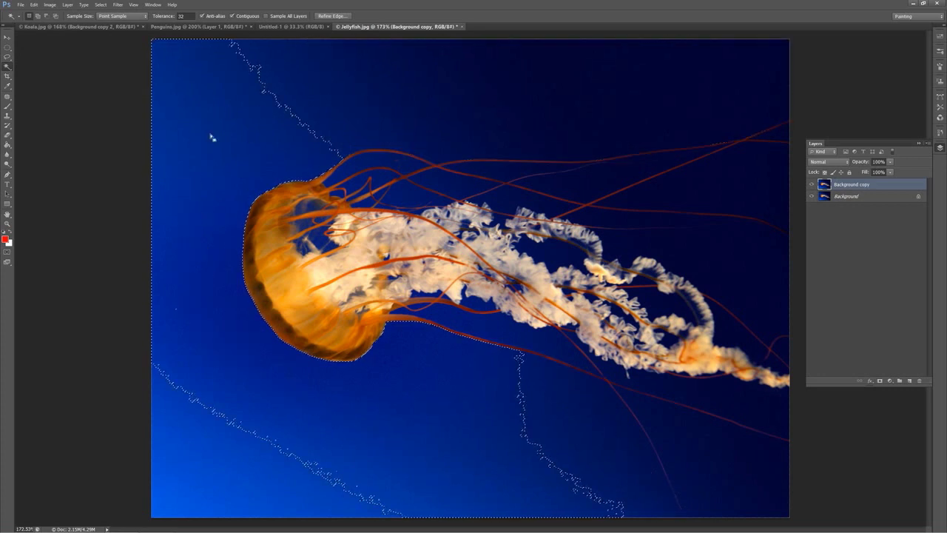
{"action": "left_click", "coordinate": [436, 106]}
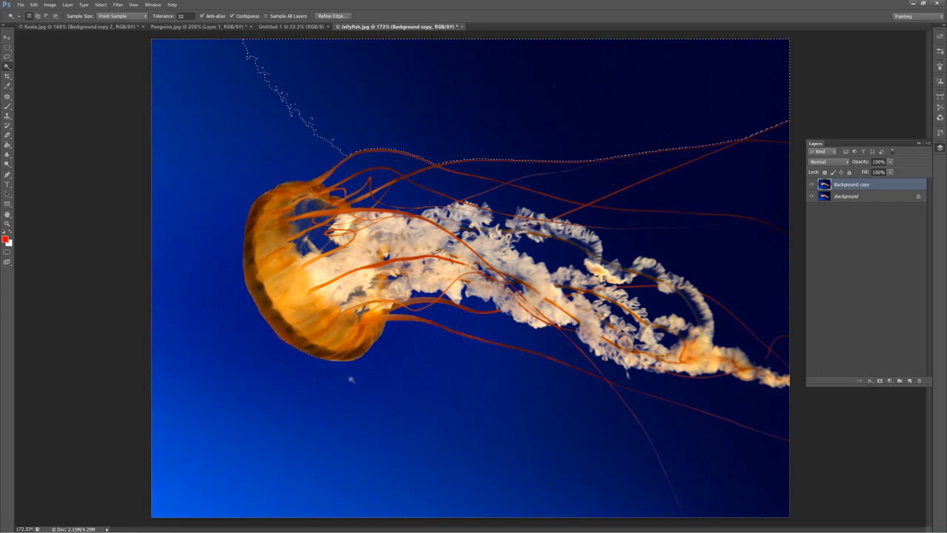
{"action": "left_click", "coordinate": [250, 420]}
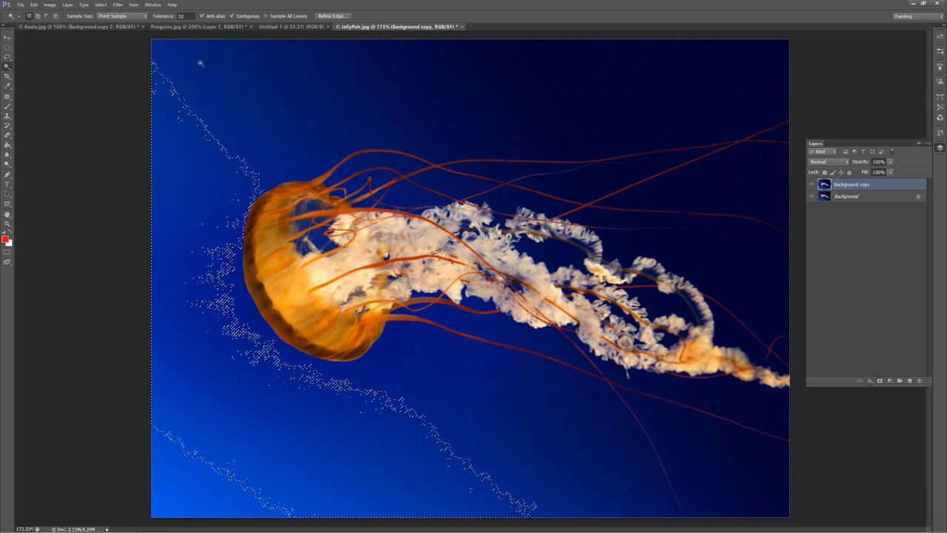
{"action": "key", "text": "ctrl+d"}
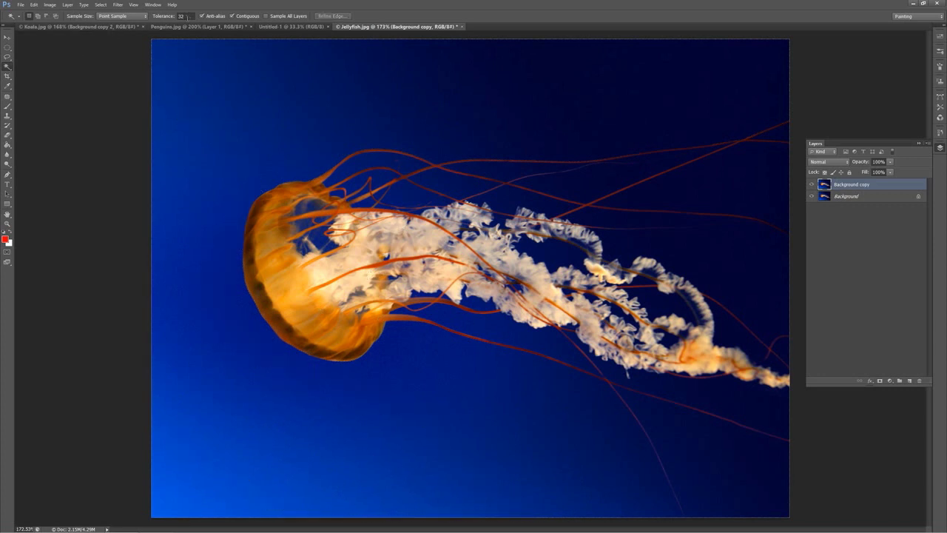
Step: Set the Magic Wand tolerance to 84 and select the blue water, adding the lower-left corner and the area between the upper tentacles
{"action": "left_click", "coordinate": [159, 19]}
{"action": "left_click", "coordinate": [245, 108]}
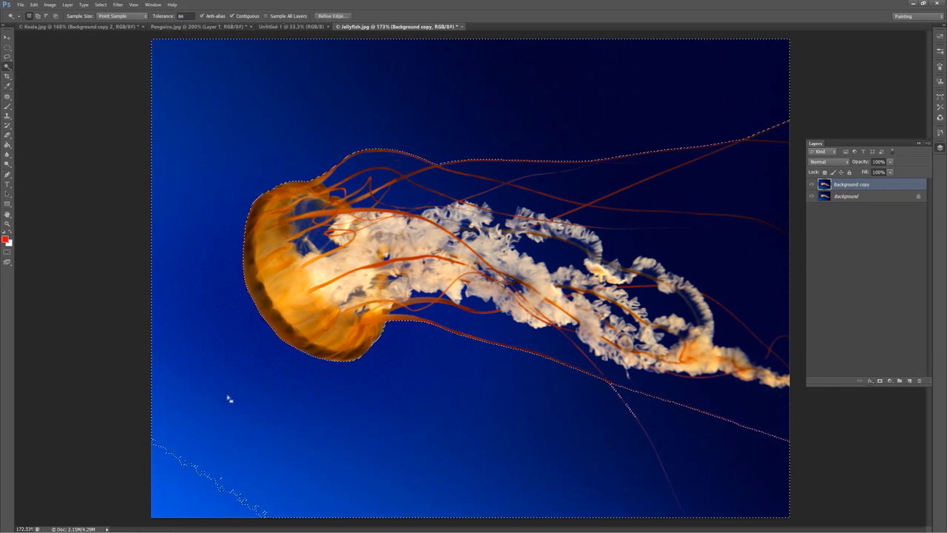
{"action": "left_click", "coordinate": [177, 497]}
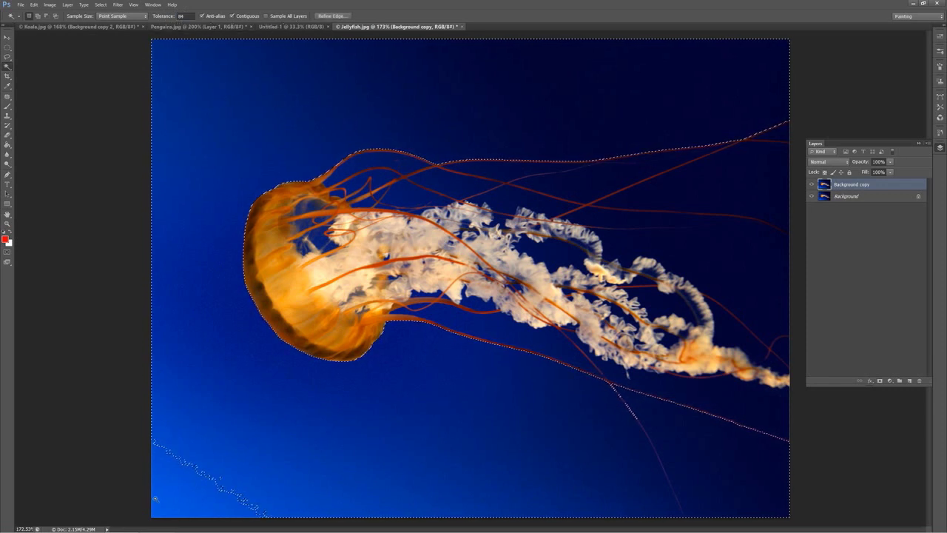
{"action": "left_click", "coordinate": [319, 90]}
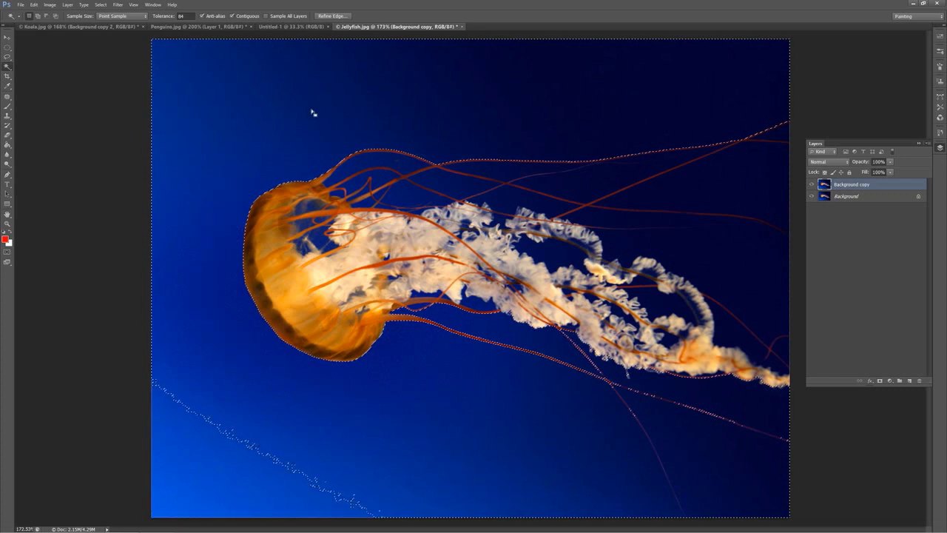
{"action": "left_click", "coordinate": [191, 465], "text": "shift"}
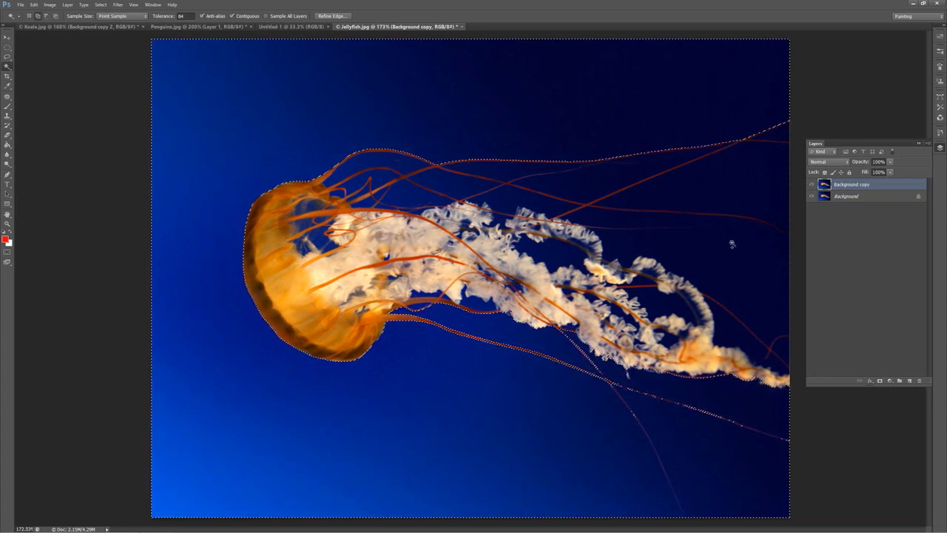
{"action": "left_click", "coordinate": [567, 184], "text": "shift"}
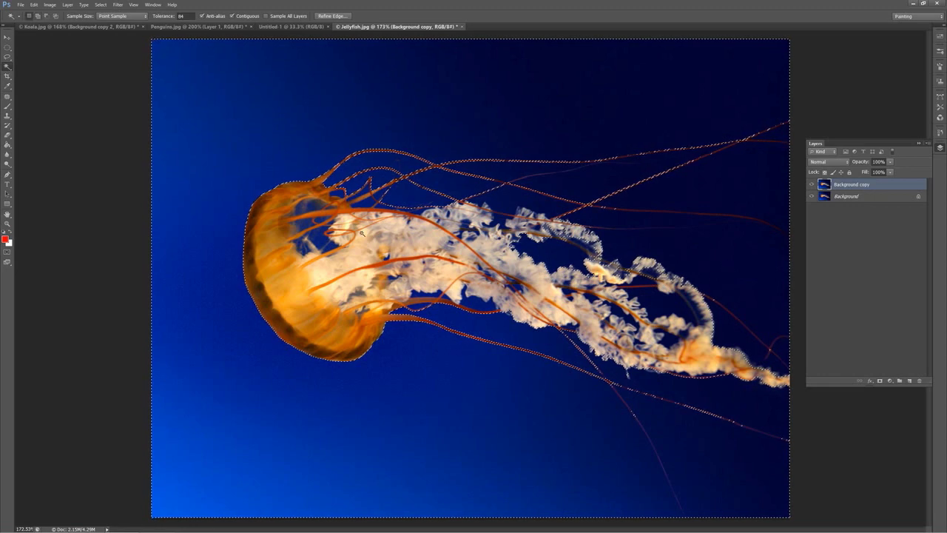
Step: Try copying the selected blue water to a new layer, and undo the copy
{"action": "left_click", "coordinate": [7, 36]}
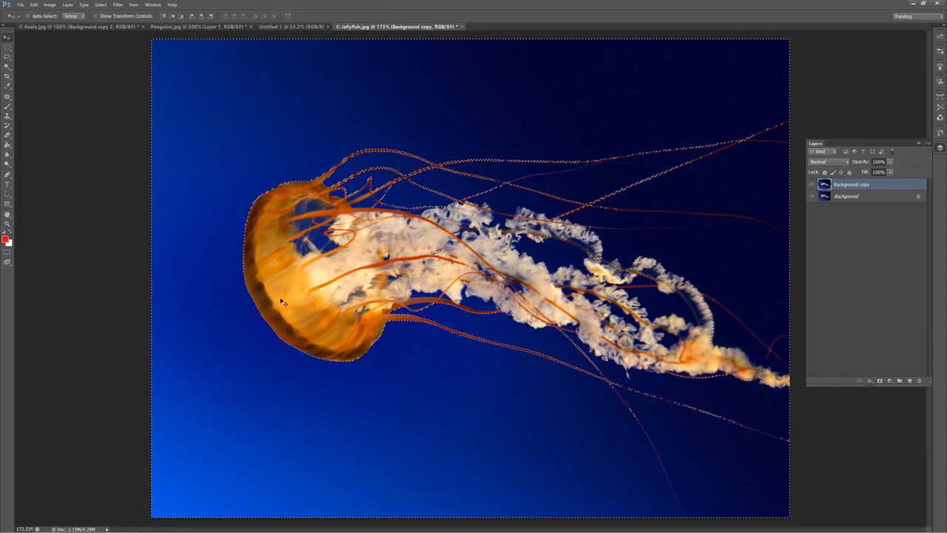
{"action": "left_click", "coordinate": [7, 49]}
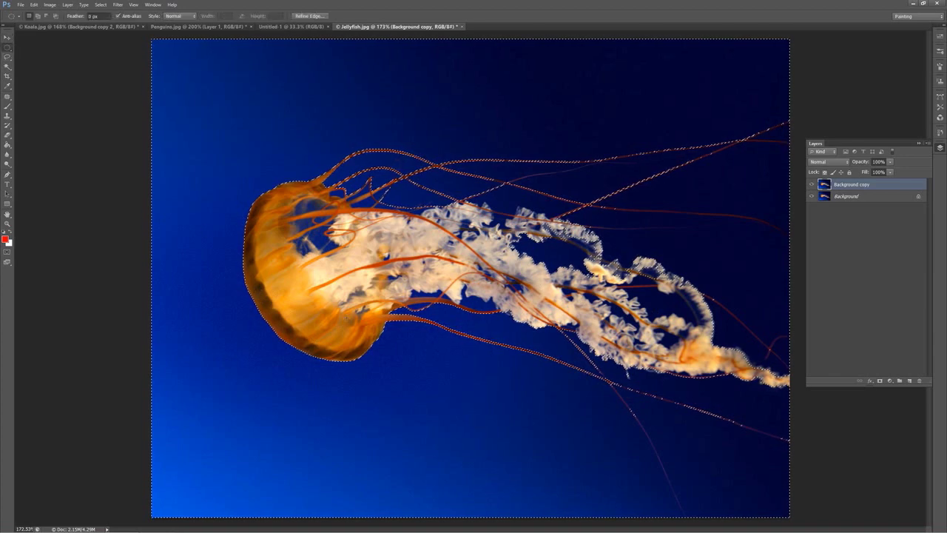
{"action": "right_click", "coordinate": [348, 322]}
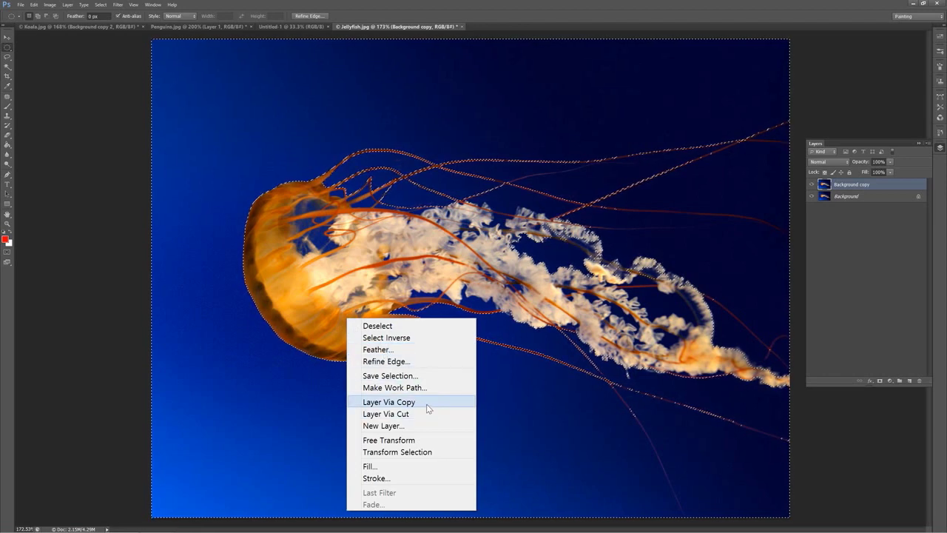
{"action": "left_click", "coordinate": [389, 402]}
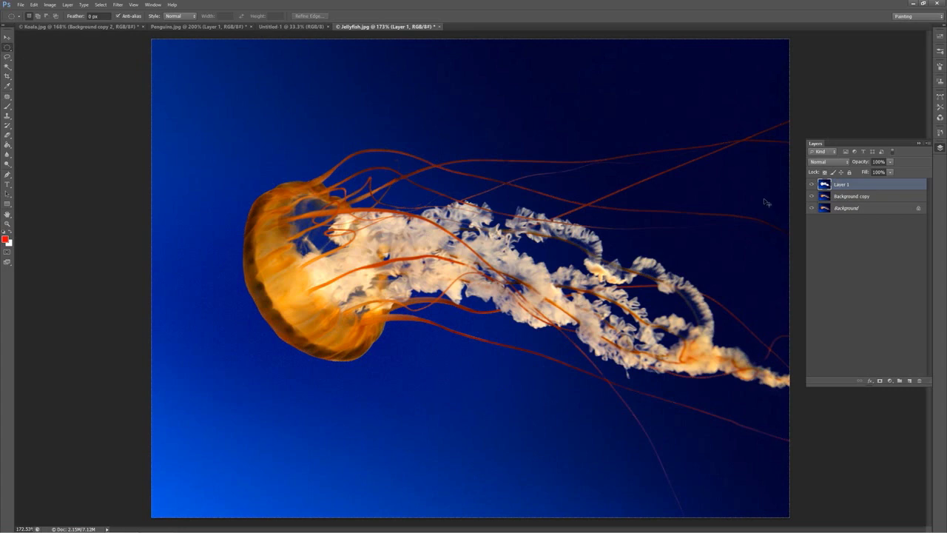
{"action": "key", "text": "ctrl+z"}
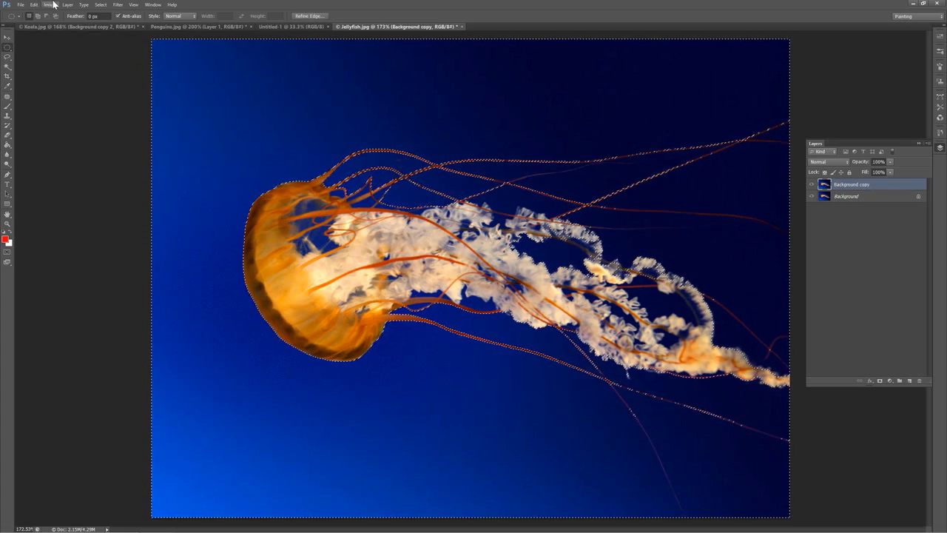
Step: Invert the selection so it covers the jellyfish and copy the jellyfish to a new layer
{"action": "left_click", "coordinate": [101, 4]}
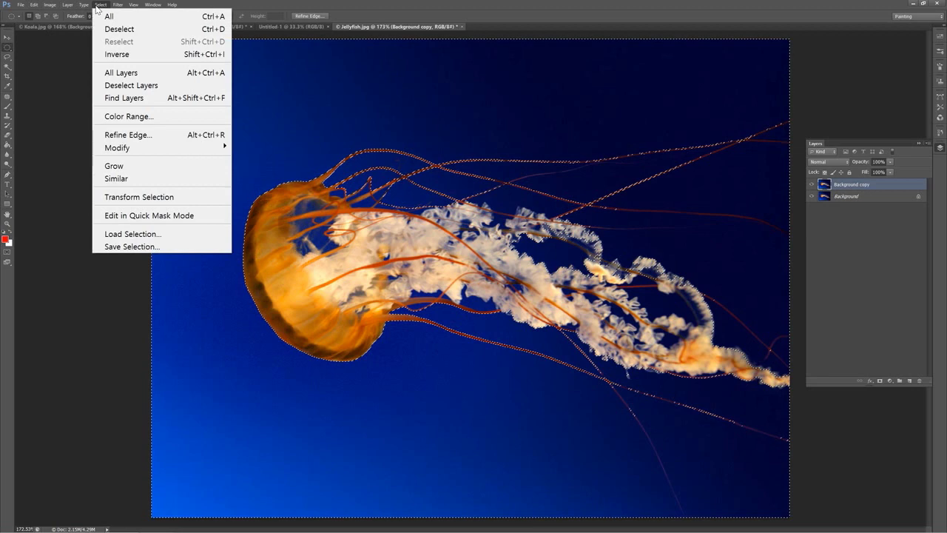
{"action": "left_click", "coordinate": [131, 59]}
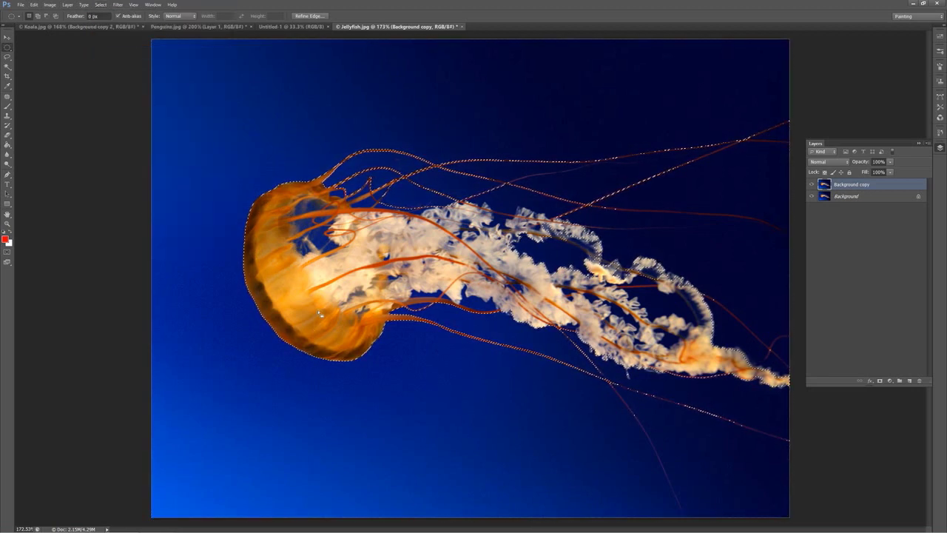
{"action": "right_click", "coordinate": [320, 314]}
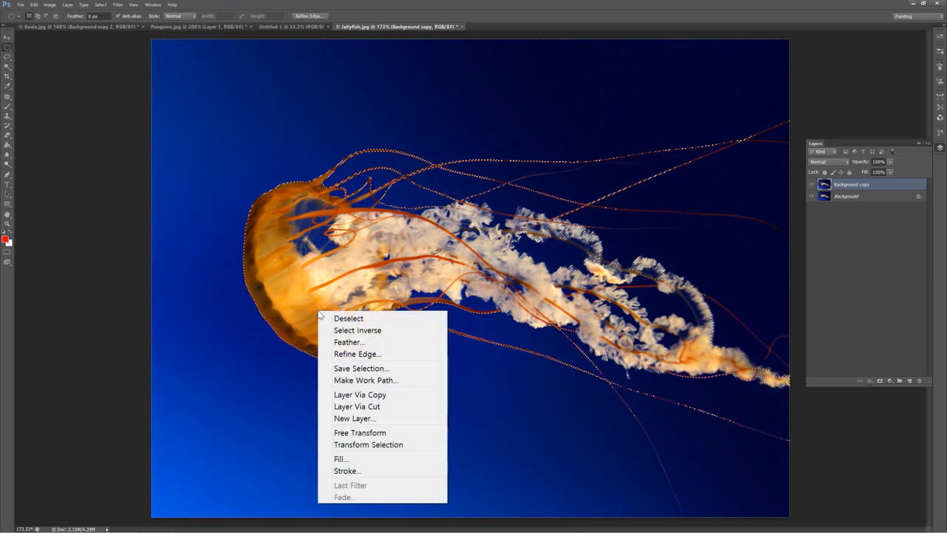
{"action": "left_click", "coordinate": [412, 394]}
Step: Move the copied jellyfish below the original with the Move tool
{"action": "key", "text": "v"}
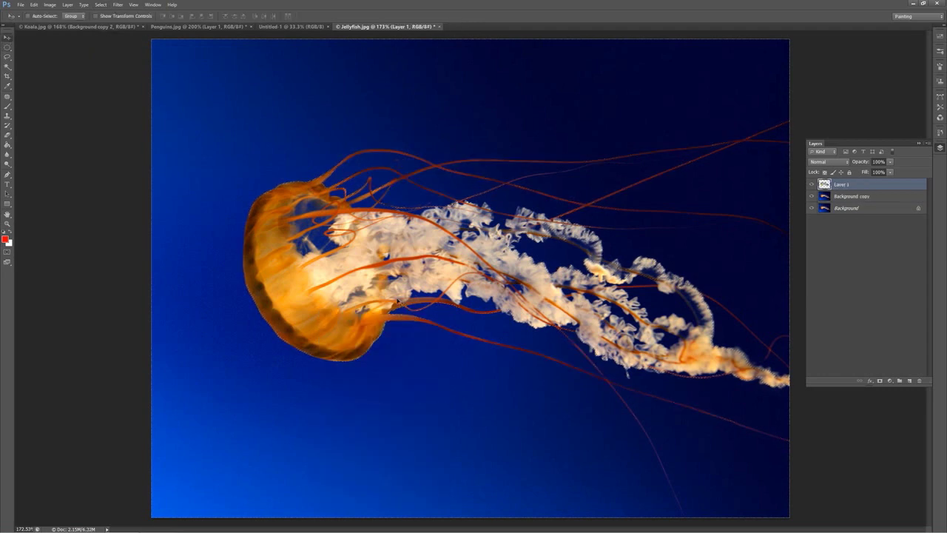
{"action": "left_click_drag", "start_coordinate": [337, 300], "coordinate": [236, 389]}
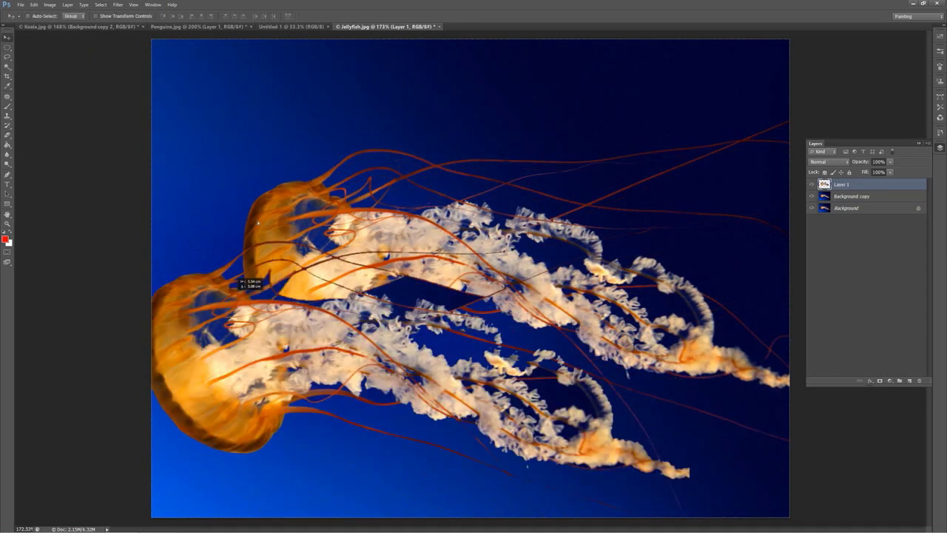
{"action": "left_click_drag", "start_coordinate": [238, 280], "coordinate": [370, 453]}
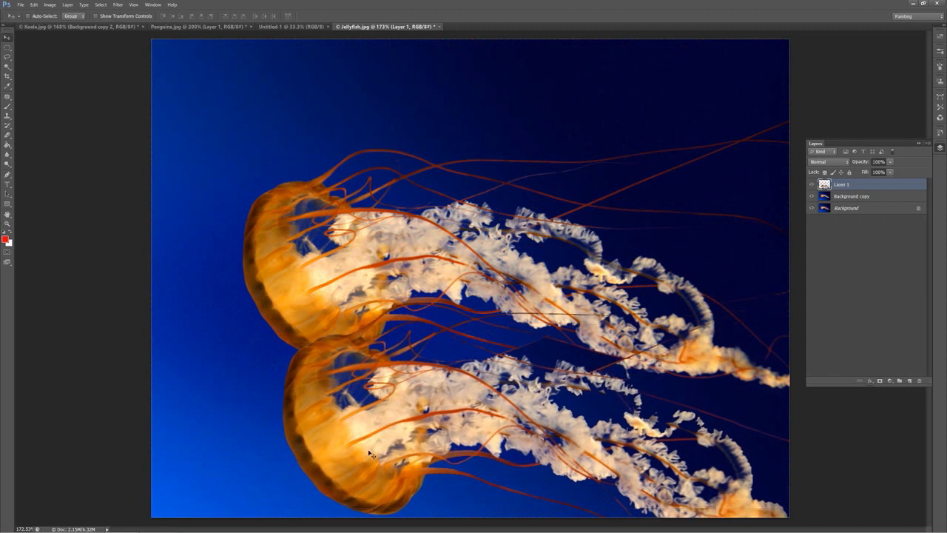
Step: Scale the copied jellyfish down to about 40% with Free Transform and rotate it slightly clockwise
{"action": "key", "text": "ctrl+t"}
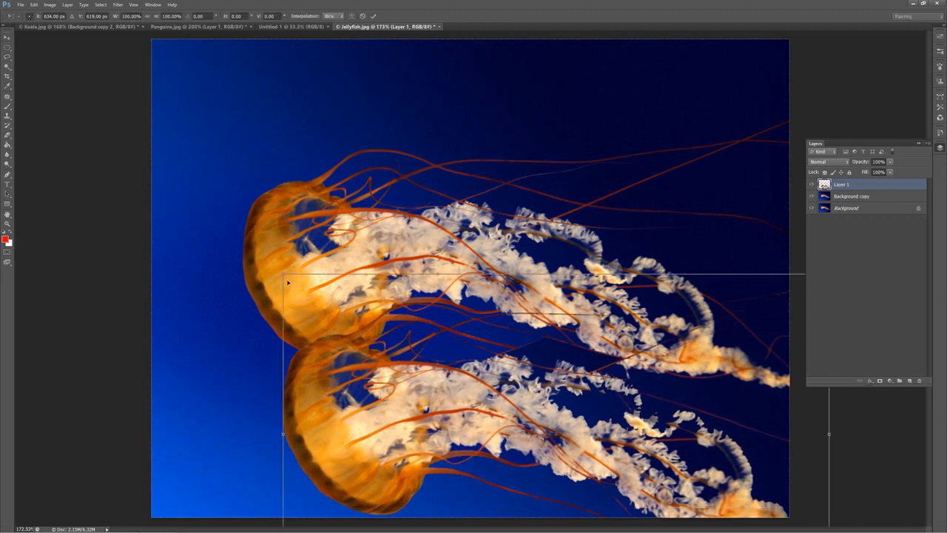
{"action": "left_click_drag", "start_coordinate": [282, 275], "coordinate": [349, 394]}
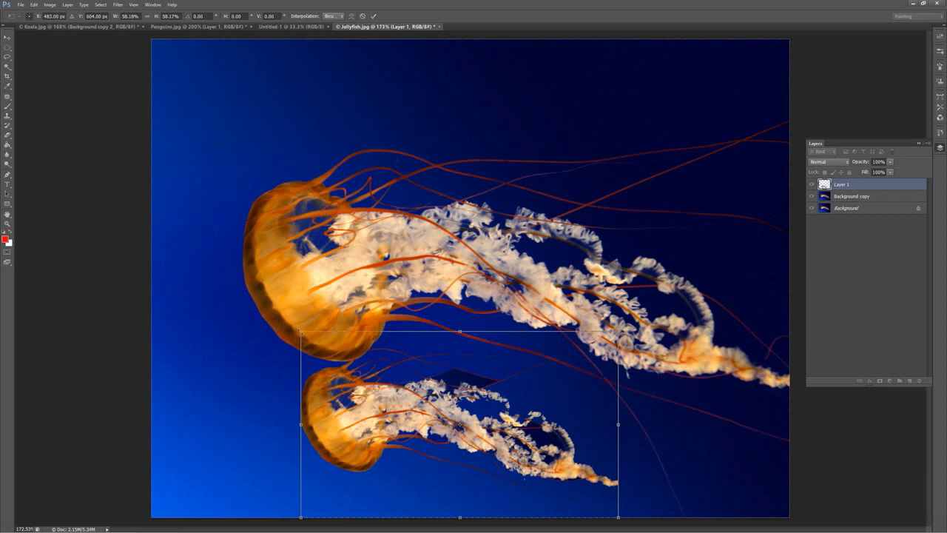
{"action": "left_click_drag", "start_coordinate": [301, 331], "coordinate": [399, 388]}
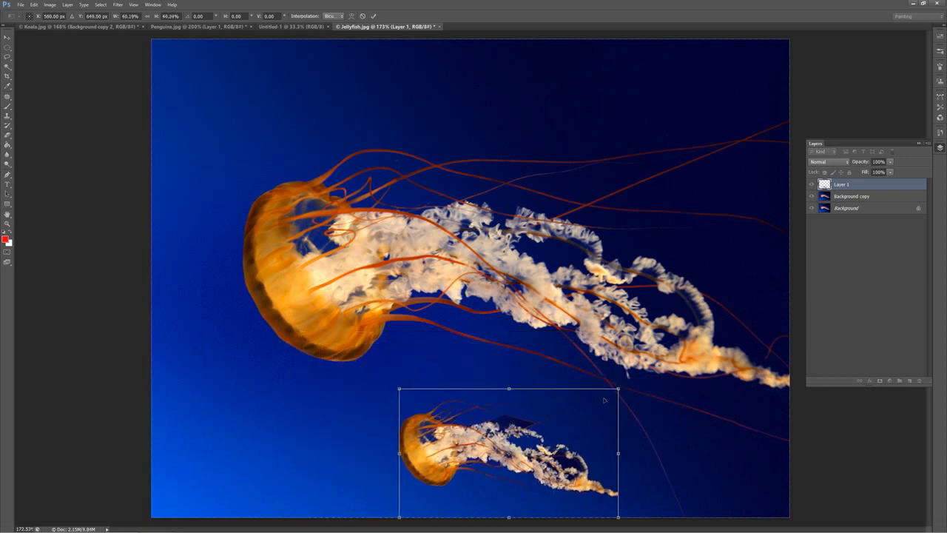
{"action": "left_click_drag", "start_coordinate": [637, 381], "coordinate": [634, 403]}
{"action": "key", "text": "Return"}
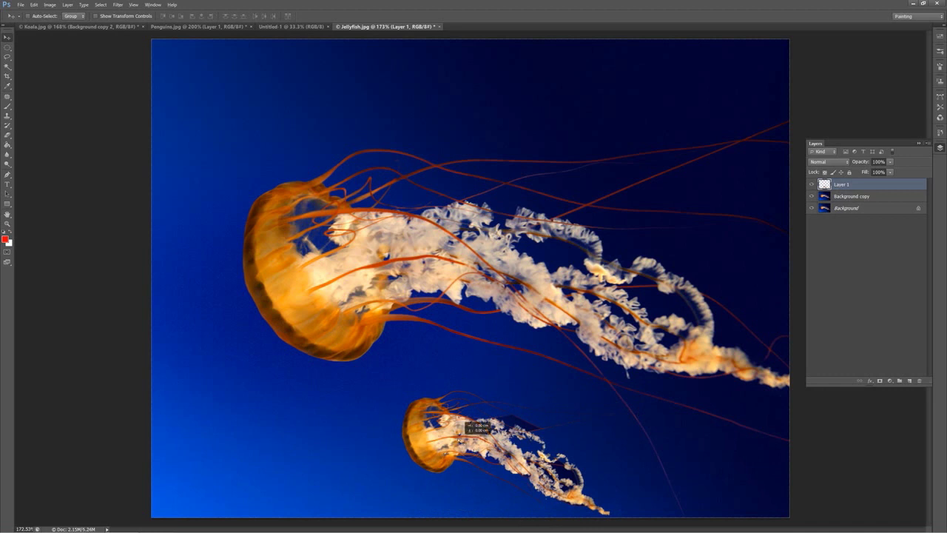
Step: Duplicate the small jellyfish above the large one, flip the duplicate horizontally and shift it into the upper-left area of the photo
{"action": "left_click_drag", "start_coordinate": [465, 418], "coordinate": [278, 111]}
{"action": "left_click", "coordinate": [53, 6]}
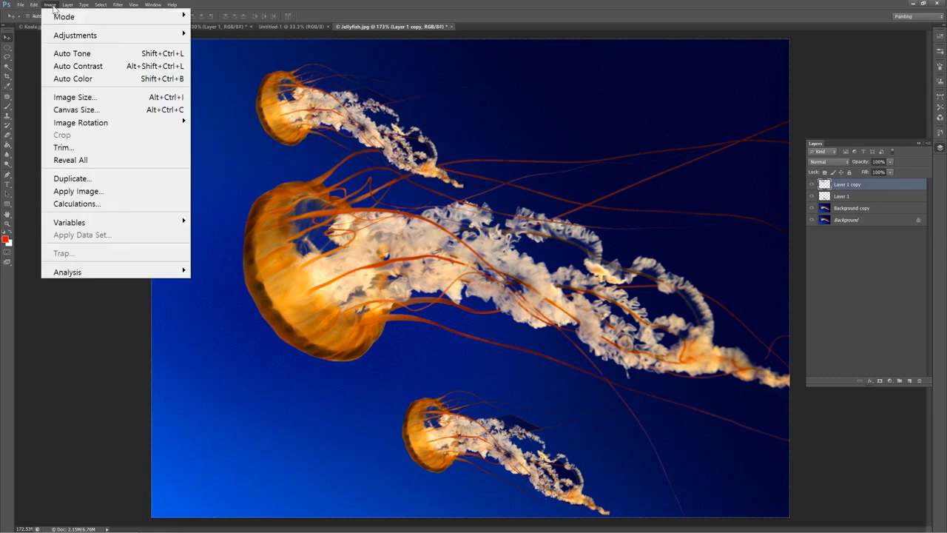
{"action": "mouse_move", "coordinate": [36, 7]}
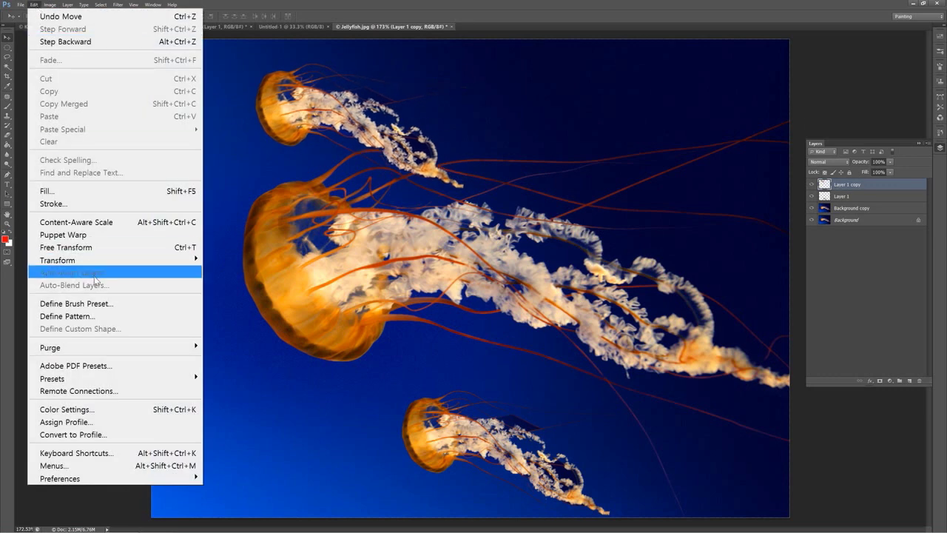
{"action": "mouse_move", "coordinate": [143, 264]}
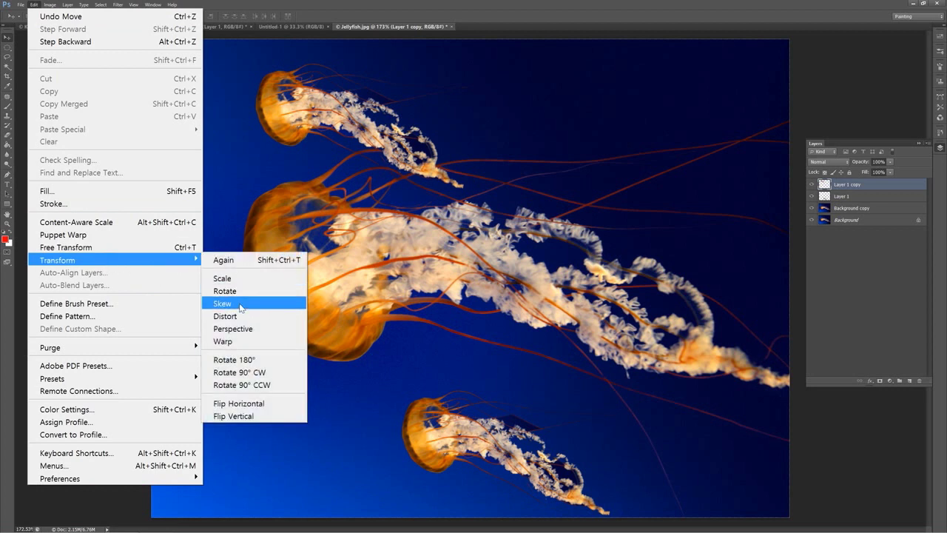
{"action": "left_click", "coordinate": [264, 403]}
{"action": "left_click_drag", "start_coordinate": [434, 132], "coordinate": [342, 122]}
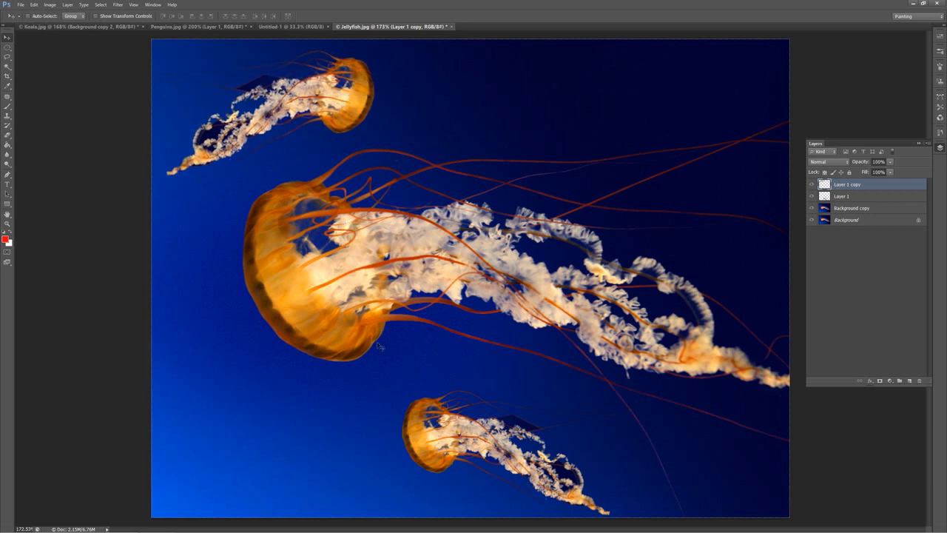
{"action": "mouse_move", "coordinate": [440, 418]}
{"action": "left_mouse_down"}
{"action": "mouse_move", "coordinate": [506, 403]}
{"action": "mouse_move", "coordinate": [452, 394]}
{"action": "mouse_move", "coordinate": [445, 403]}
{"action": "left_mouse_up"}
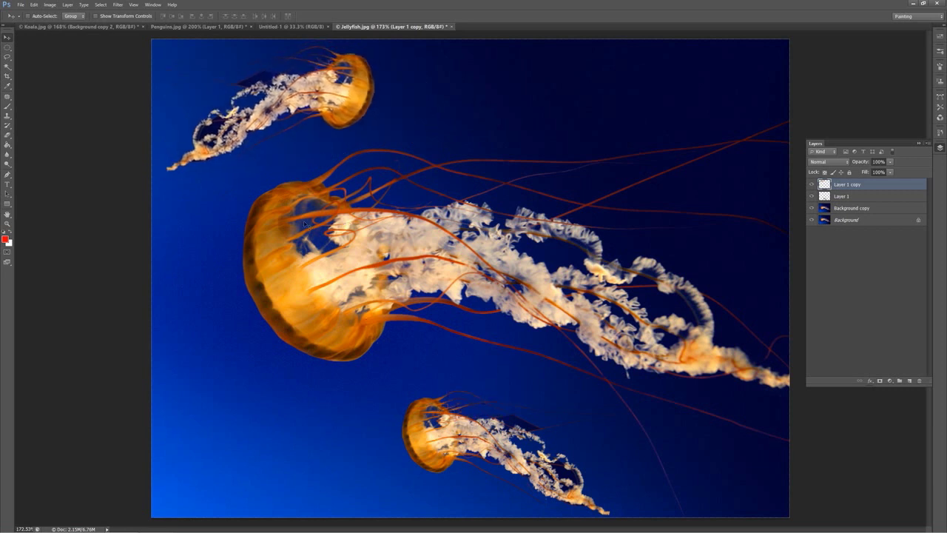
Step: Duplicate the flipped jellyfish into the lower-left area of the photo and scale the new copy down further
{"action": "left_click_drag", "start_coordinate": [329, 90], "coordinate": [296, 435]}
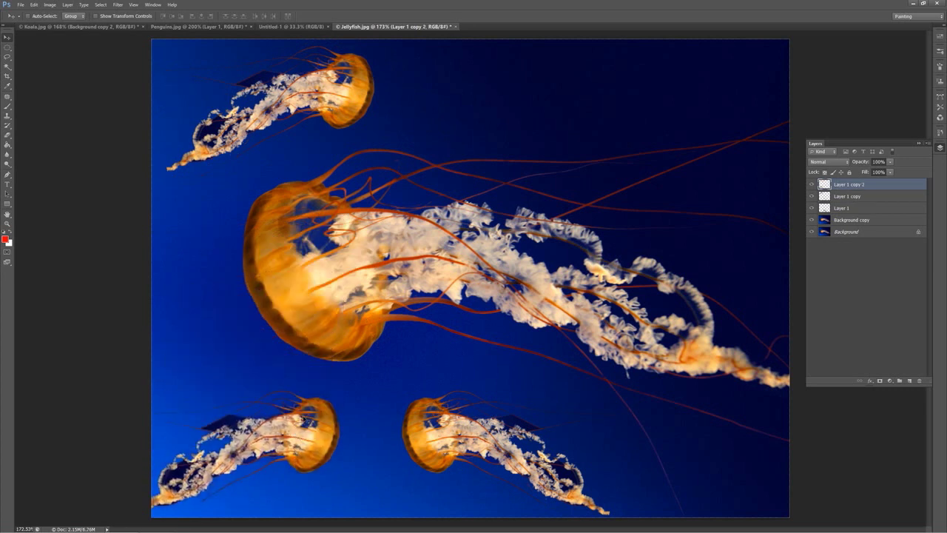
{"action": "key", "text": "ctrl+t"}
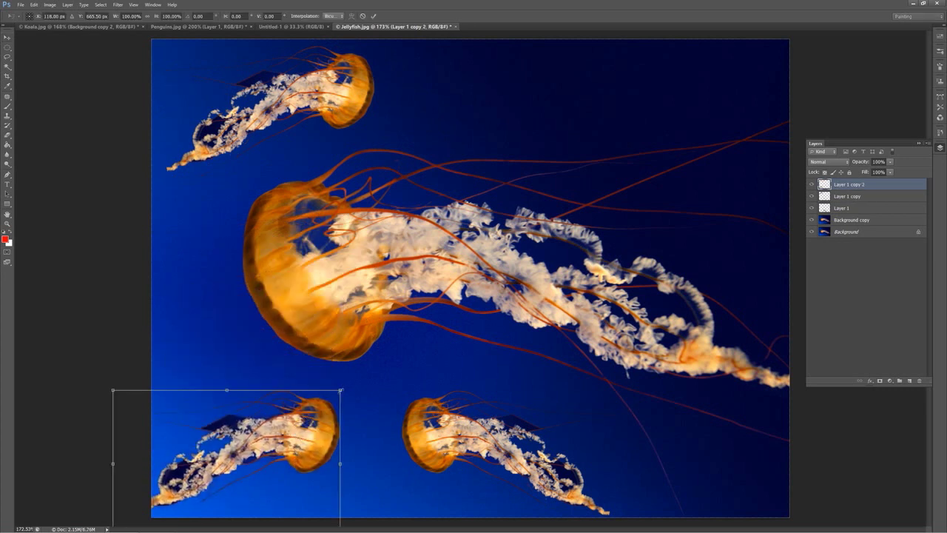
{"action": "left_click_drag", "start_coordinate": [340, 390], "coordinate": [319, 387]}
{"action": "key", "text": "Return"}
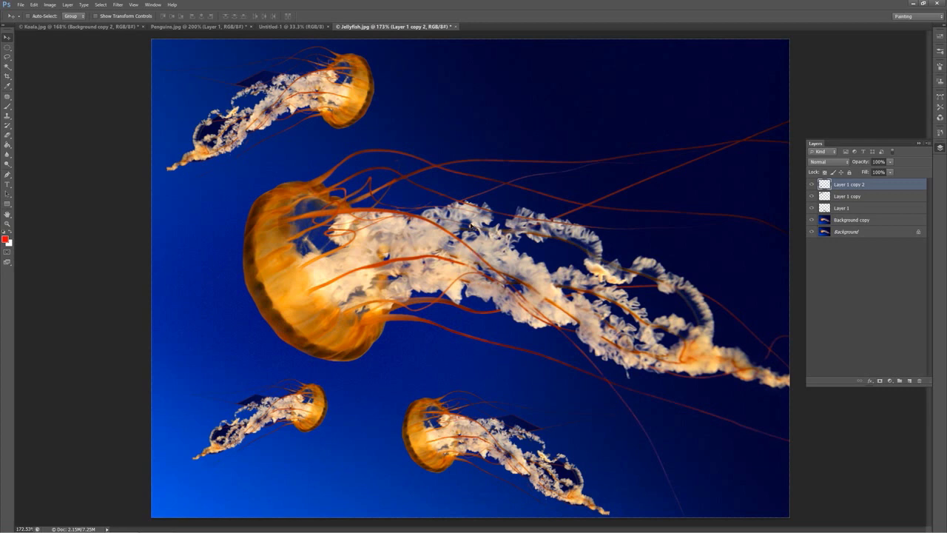
{"action": "left_click", "coordinate": [33, 4]}
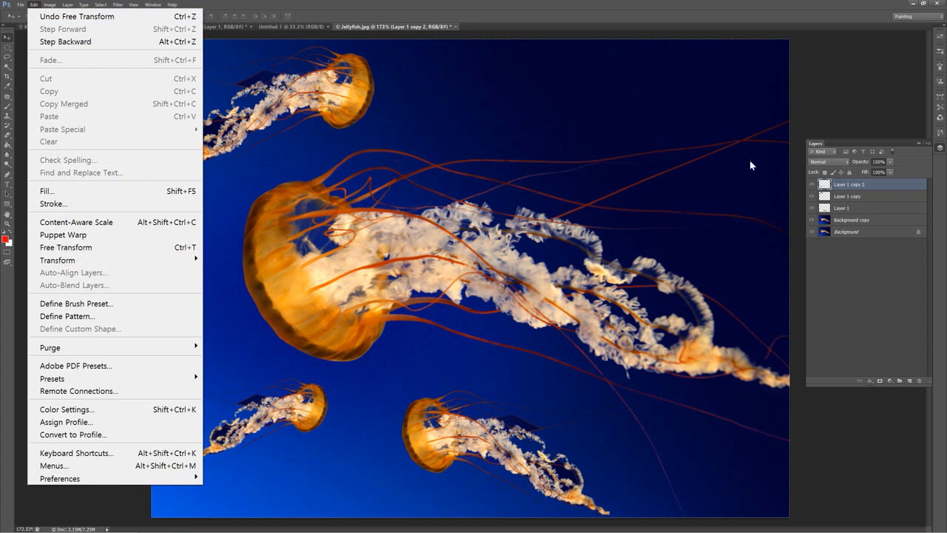
{"action": "left_click", "coordinate": [861, 103]}
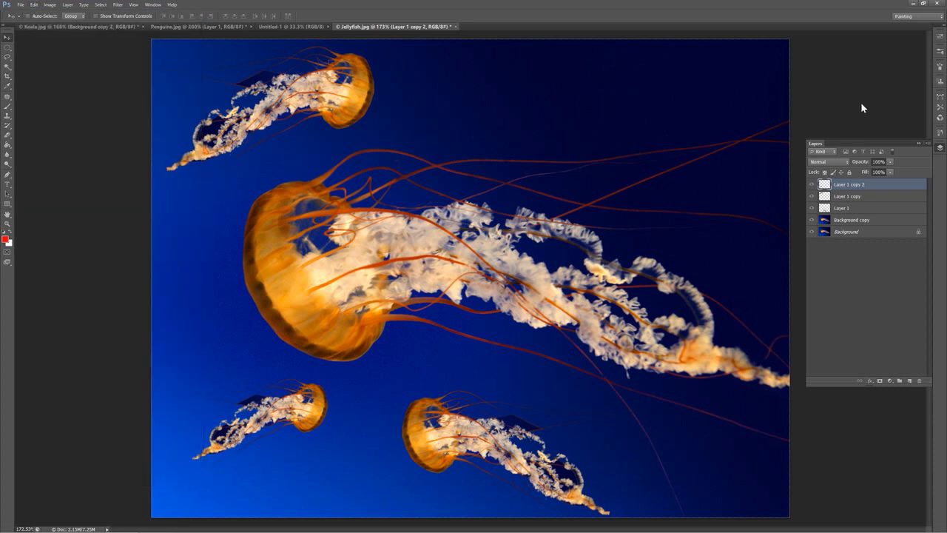